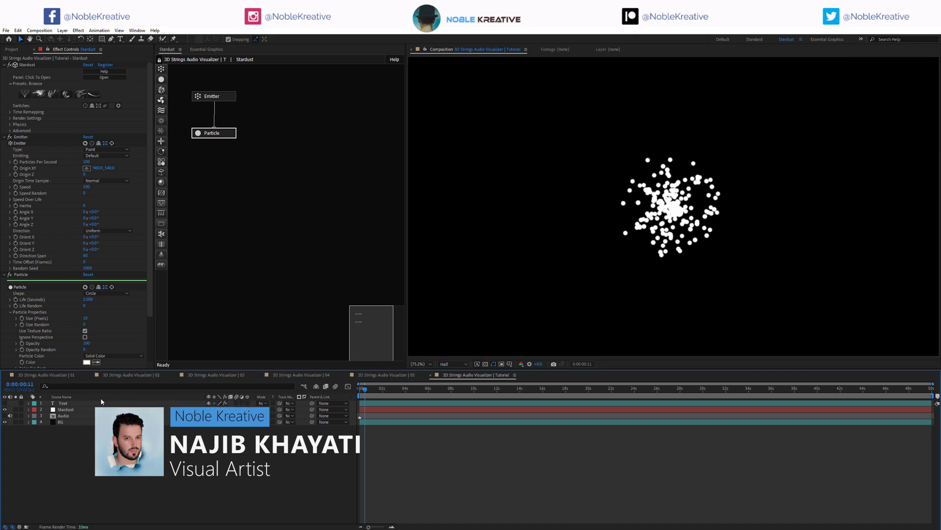
{"action": "left_click", "coordinate": [91, 408]}
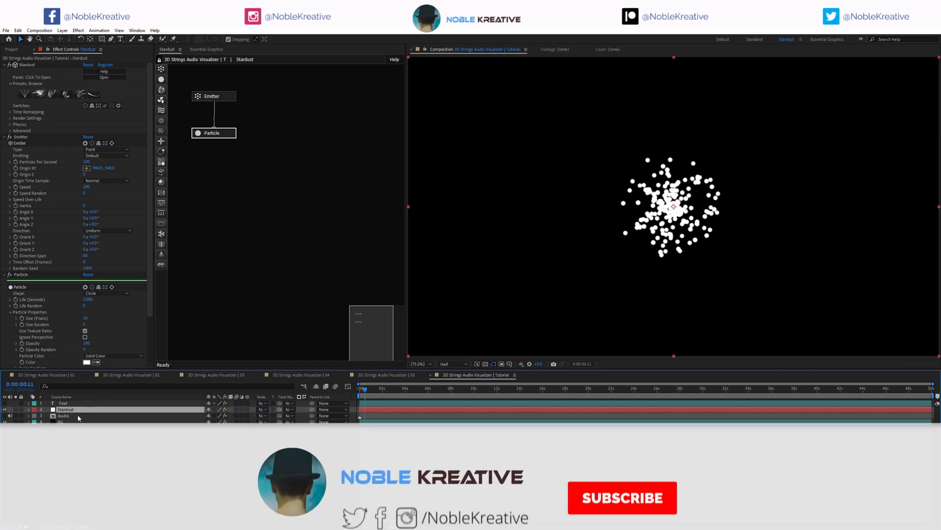
{"action": "left_click", "coordinate": [79, 421]}
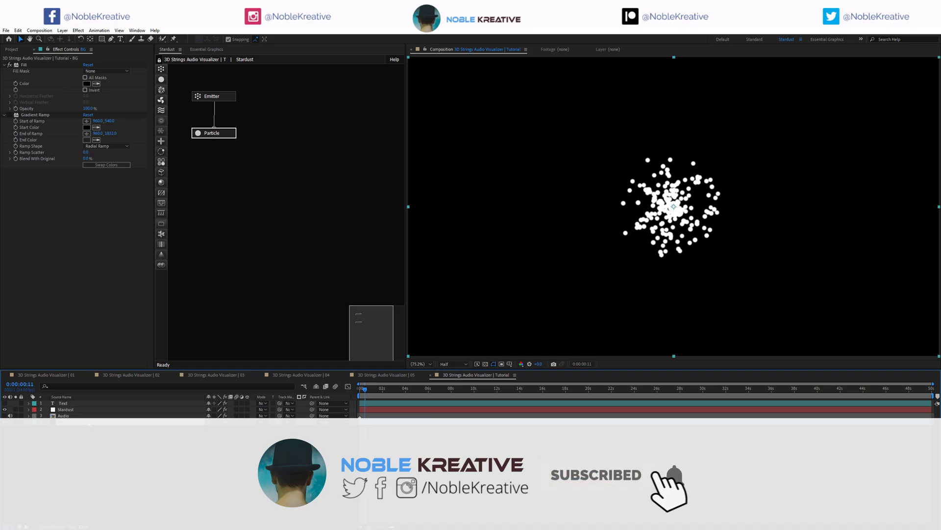
Step: Set the Stardust layer's Emitter node to the Text / Mask type with Emitting set to Once
{"action": "left_click", "coordinate": [88, 409]}
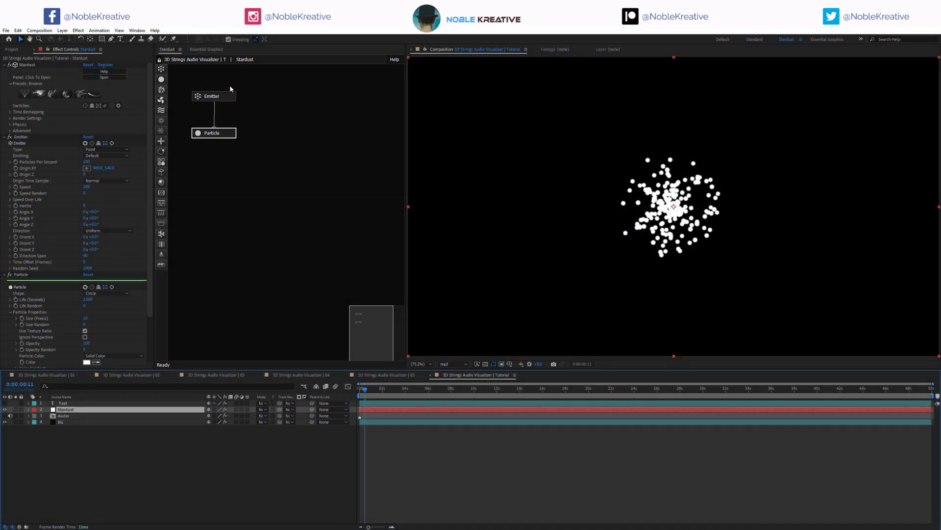
{"action": "left_click", "coordinate": [216, 97]}
{"action": "left_click", "coordinate": [104, 155]}
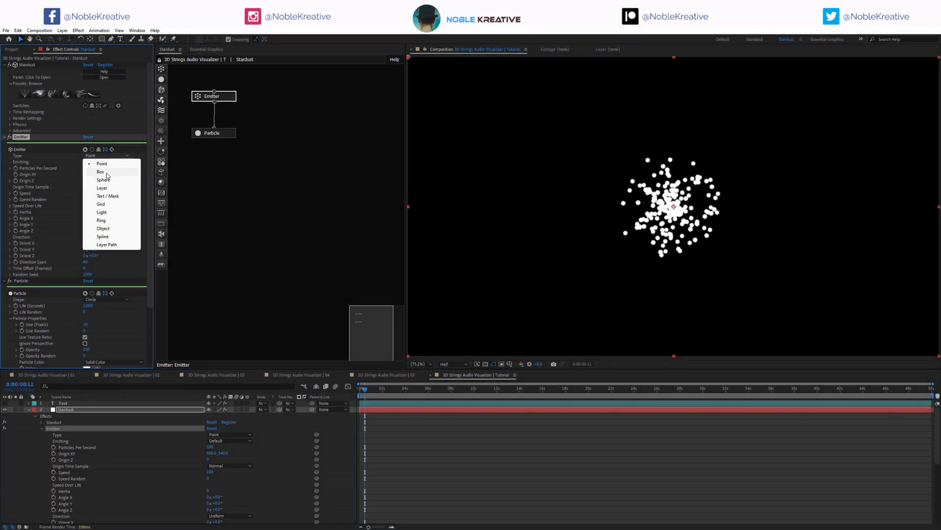
{"action": "left_click", "coordinate": [103, 196]}
{"action": "left_click", "coordinate": [104, 161]}
{"action": "left_click", "coordinate": [103, 179]}
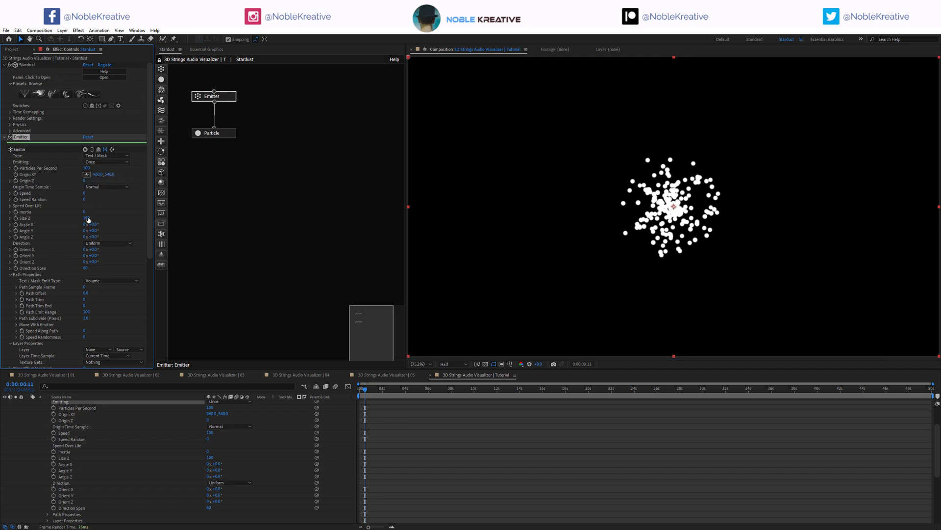
Step: Set the emitter's Speed and Size Z to 0
{"action": "left_click", "coordinate": [88, 218]}
{"action": "type", "text": "0"}
{"action": "left_click", "coordinate": [68, 259]}
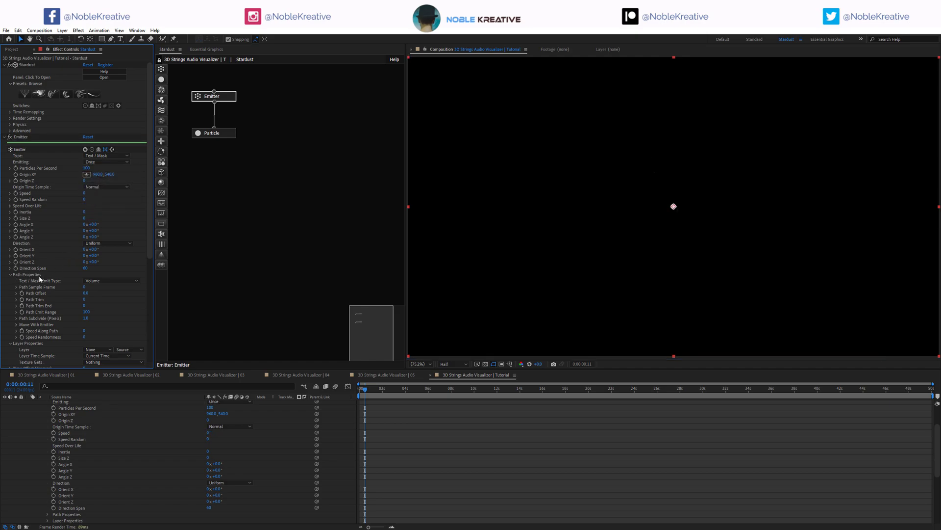
Step: Set the emitter's Text / Mask Emit Type to Edge Weighted and use the Text layer as its source layer
{"action": "left_click", "coordinate": [110, 281]}
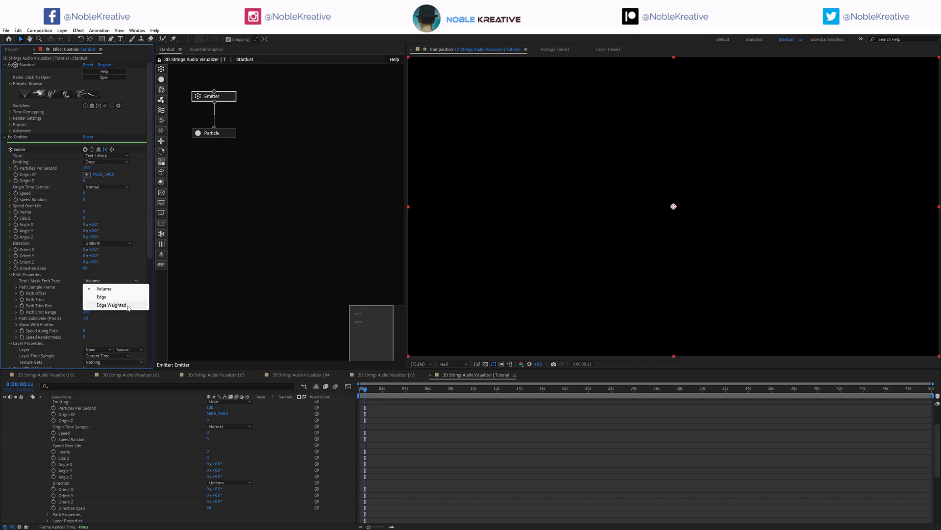
{"action": "left_click", "coordinate": [112, 305]}
{"action": "left_click", "coordinate": [103, 349]}
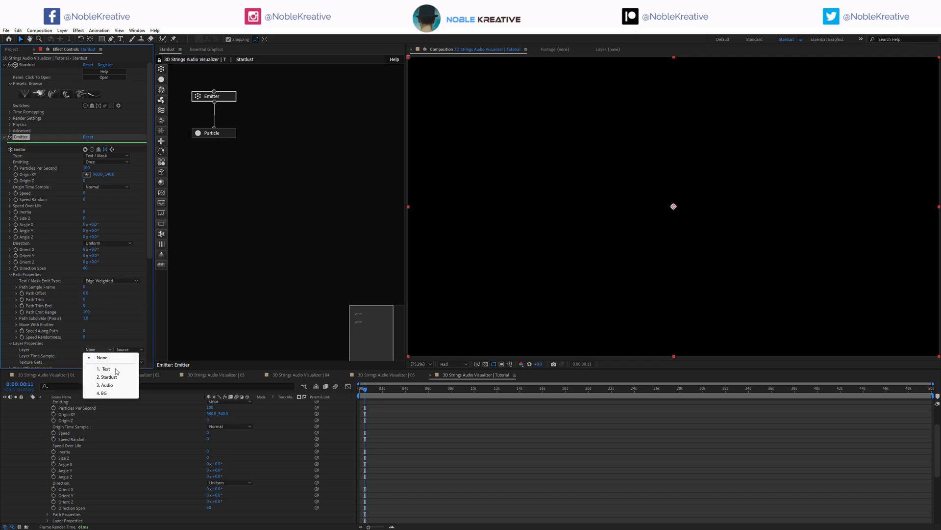
{"action": "left_click", "coordinate": [125, 372]}
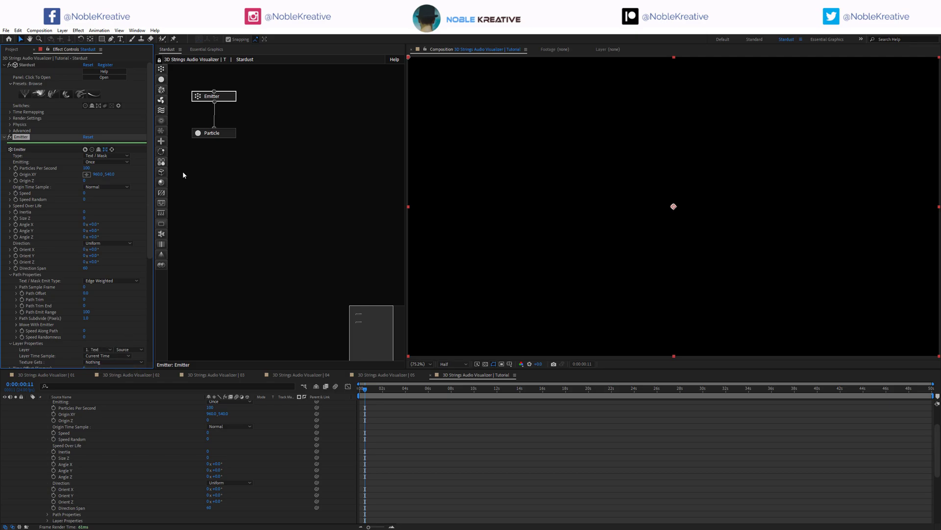
Step: Set the Particle node's Life to 200 seconds and its Size to 3 pixels
{"action": "left_click", "coordinate": [229, 135]}
{"action": "scroll", "coordinate": [73, 221], "scroll_direction": "down", "scroll_amount": 5}
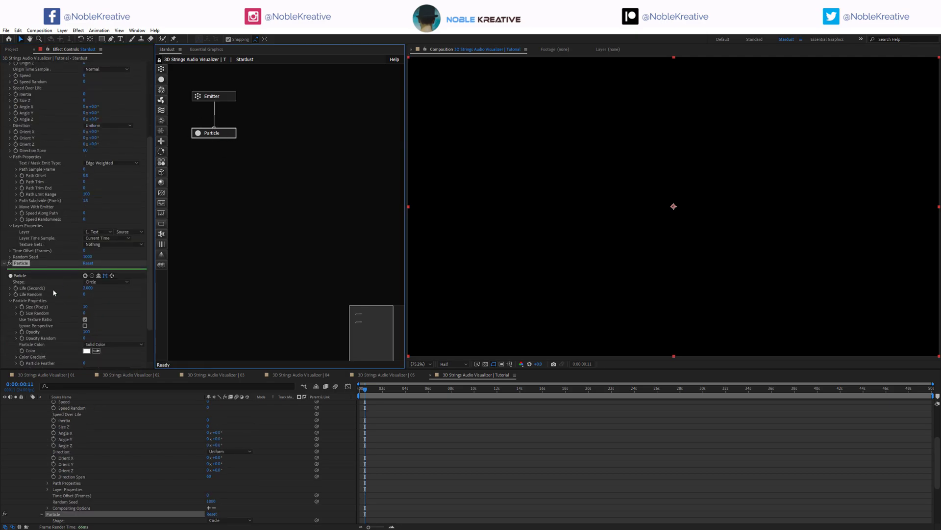
{"action": "left_click", "coordinate": [89, 288]}
{"action": "scroll", "coordinate": [89, 289], "scroll_direction": "down", "scroll_amount": 1}
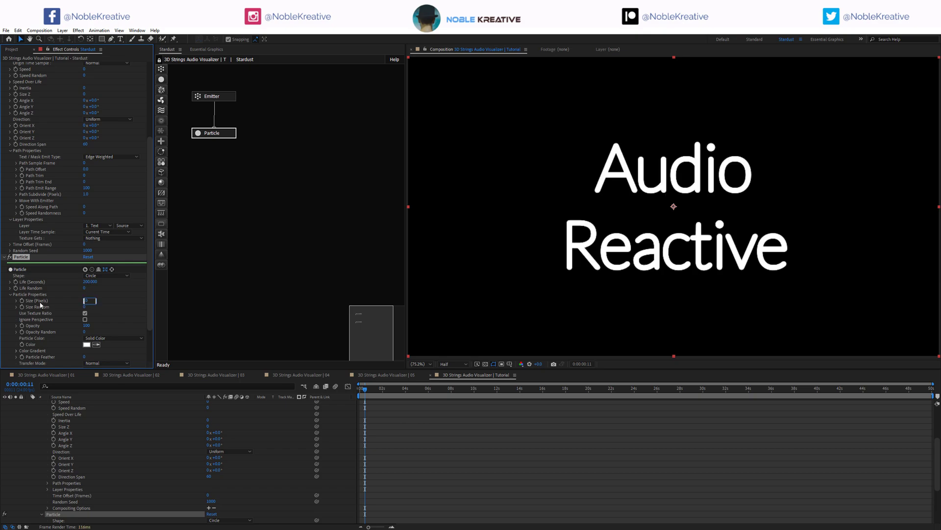
{"action": "type", "text": "3"}
{"action": "key", "text": "Return"}
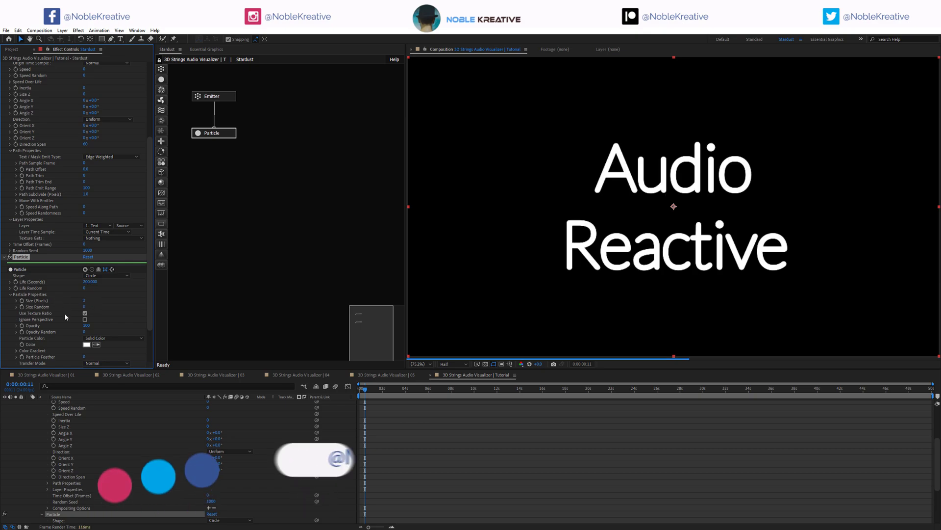
Step: Set the particle's Transfer Mode to Screen, keeping Solid Color as its Particle Color
{"action": "left_click", "coordinate": [95, 339]}
{"action": "left_click", "coordinate": [96, 339]}
{"action": "left_click", "coordinate": [105, 362]}
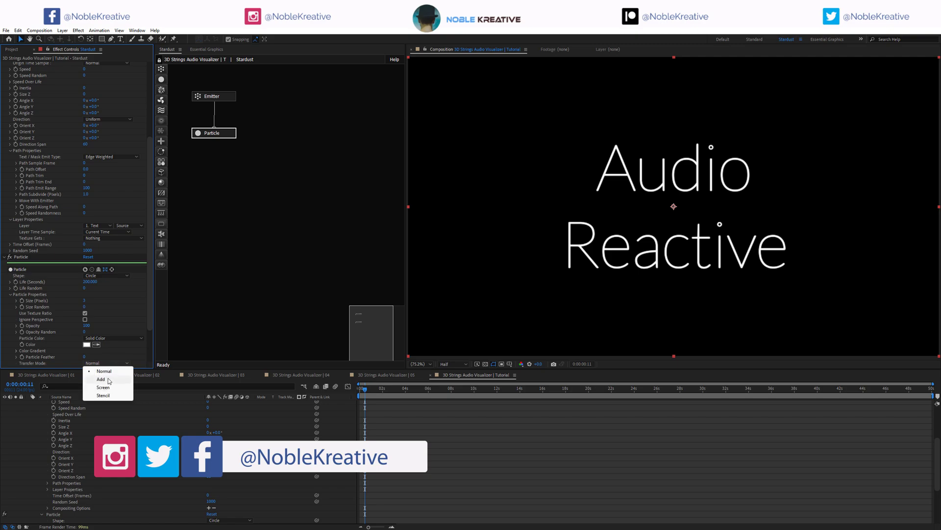
{"action": "left_click", "coordinate": [104, 387]}
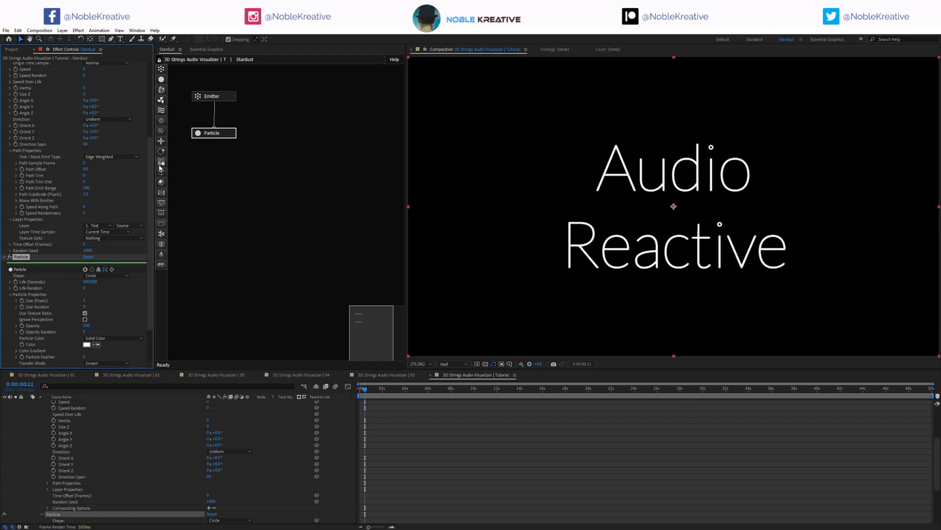
Step: Add a Turbulence node connected after the Particle node and rename it "Turbulence_Audio Reactive 01"
{"action": "left_click_drag", "start_coordinate": [160, 109], "coordinate": [171, 116]}
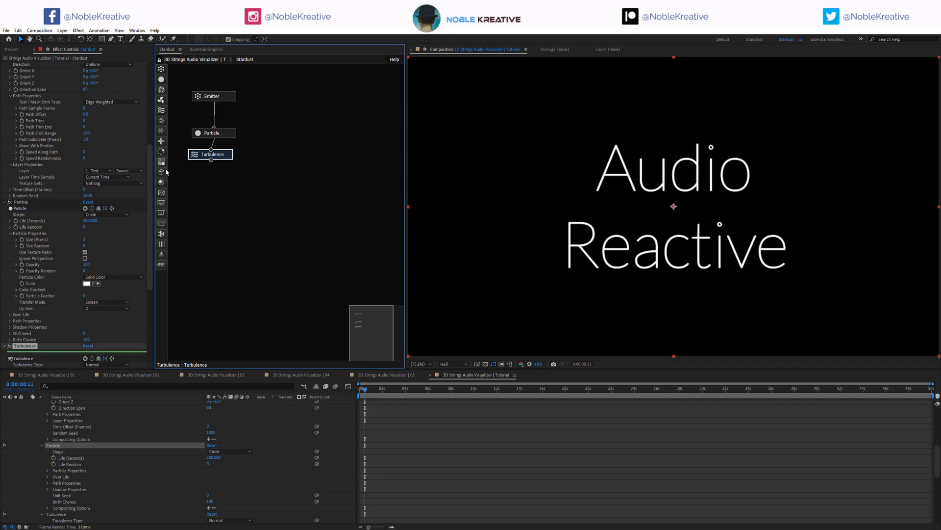
{"action": "scroll", "coordinate": [69, 287], "scroll_direction": "down", "scroll_amount": 3}
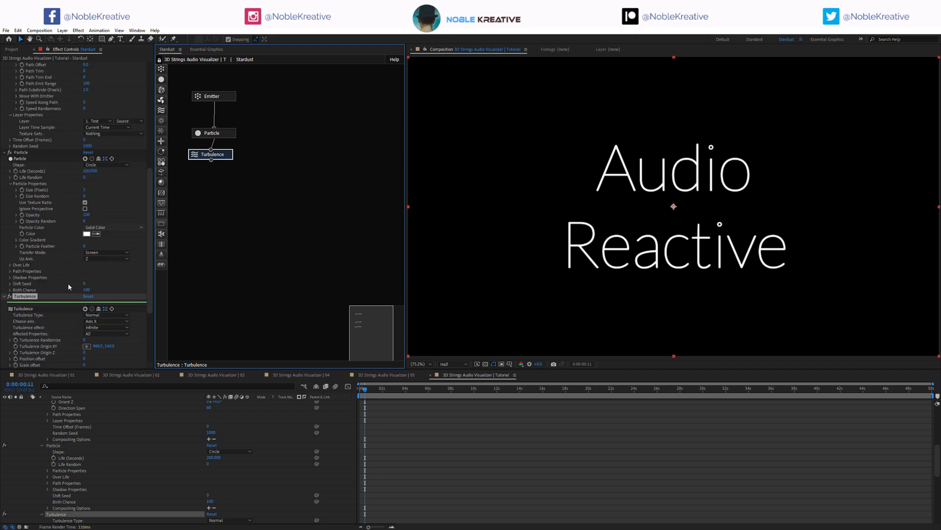
{"action": "left_click", "coordinate": [24, 297]}
{"action": "key", "text": "Return"}
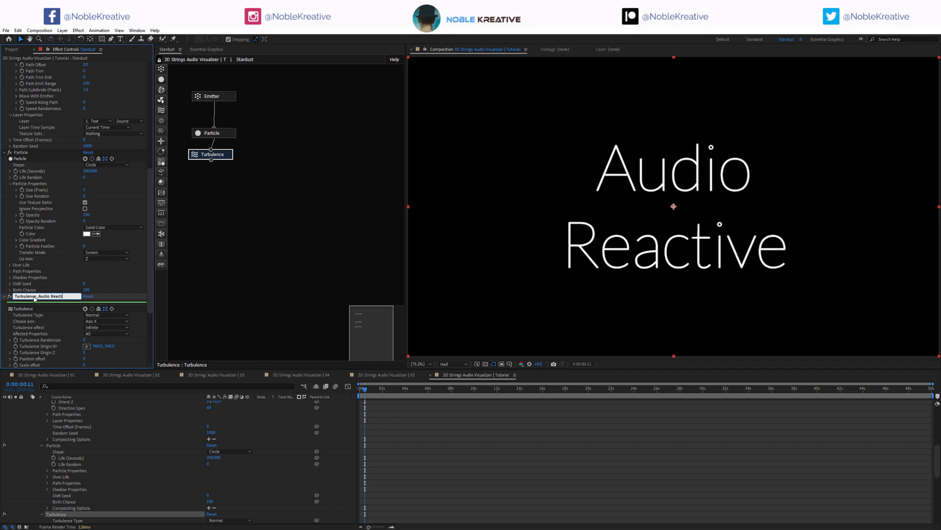
{"action": "type", "text": "Turbulence_Audio Reactive 01"}
{"action": "key", "text": "Return"}
Step: Set the Position offset of Turbulence_Audio Reactive 01 to 100
{"action": "scroll", "coordinate": [45, 326], "scroll_direction": "down", "scroll_amount": 5}
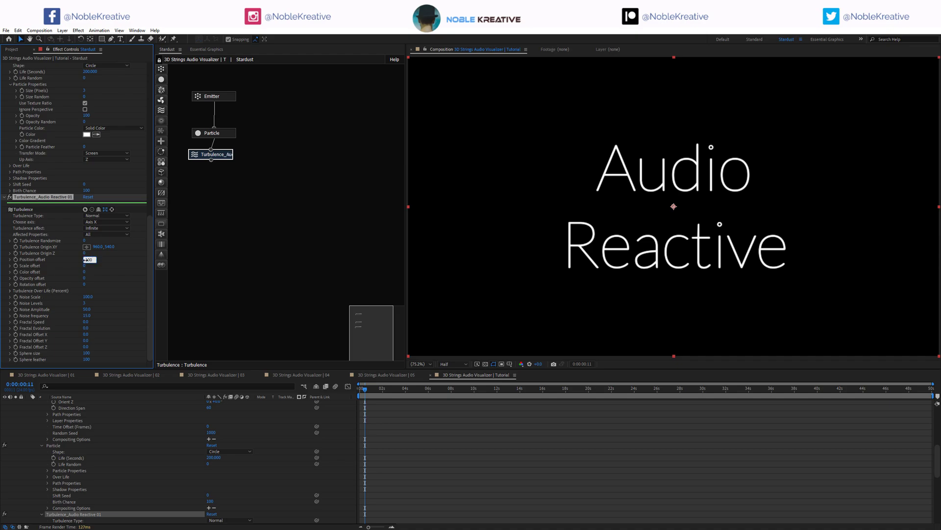
{"action": "left_click", "coordinate": [84, 260]}
{"action": "type", "text": "100"}
{"action": "key", "text": "Return"}
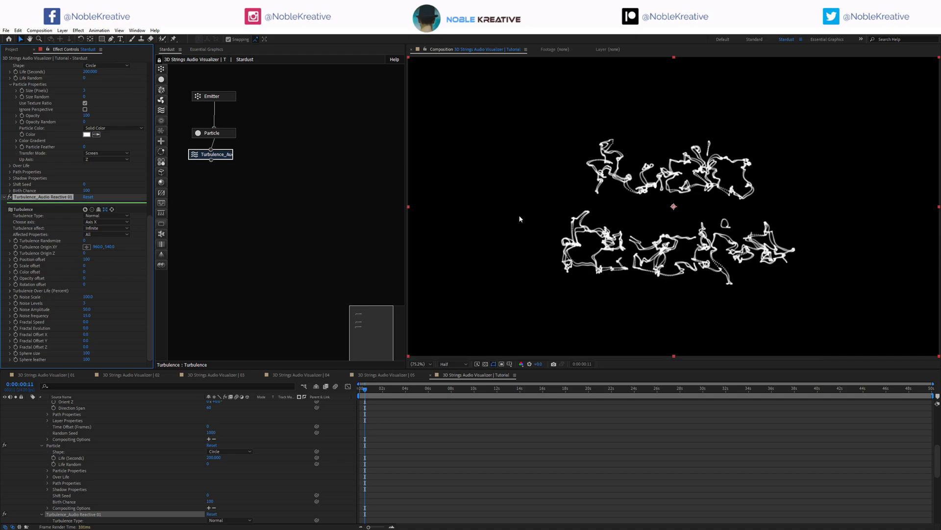
Step: Set the Turbulence Type to Axis and choose Axis Y
{"action": "left_click", "coordinate": [97, 219]}
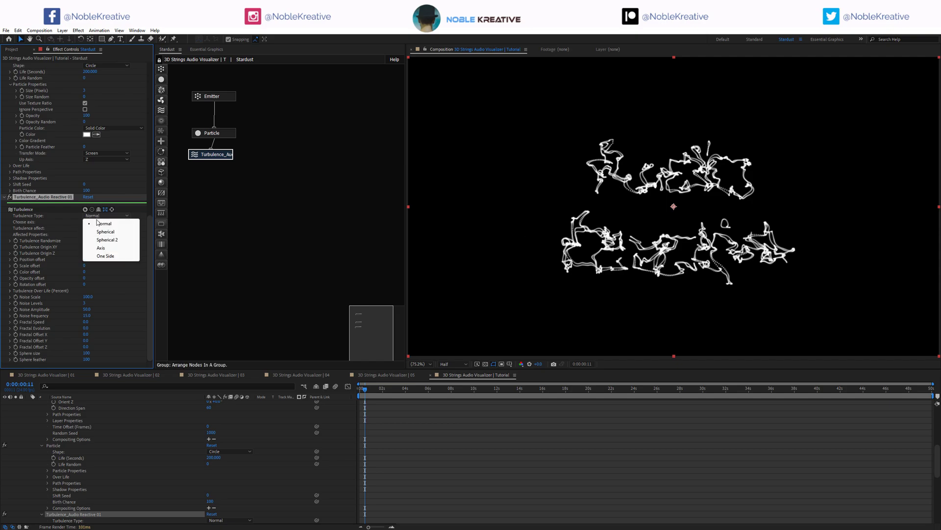
{"action": "left_click", "coordinate": [100, 246]}
{"action": "left_click", "coordinate": [100, 222]}
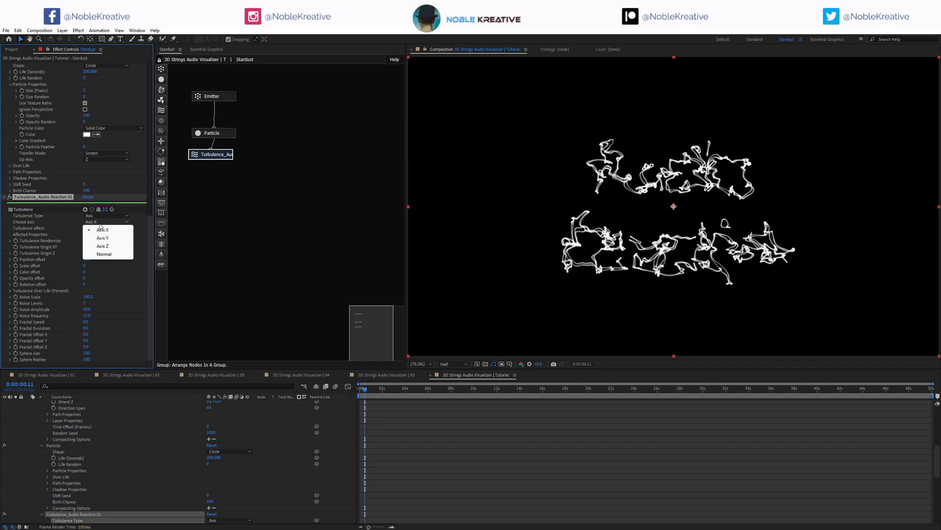
{"action": "left_click", "coordinate": [104, 238]}
Step: Limit the turbulence with the Sphere effect, Sphere size 1000, and shift its origin X to about 447
{"action": "left_click", "coordinate": [100, 229]}
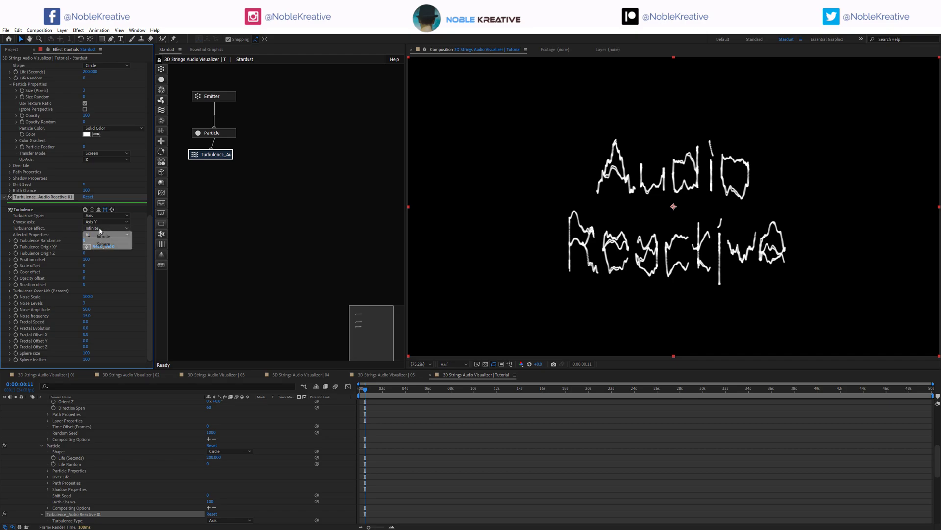
{"action": "left_click", "coordinate": [104, 244]}
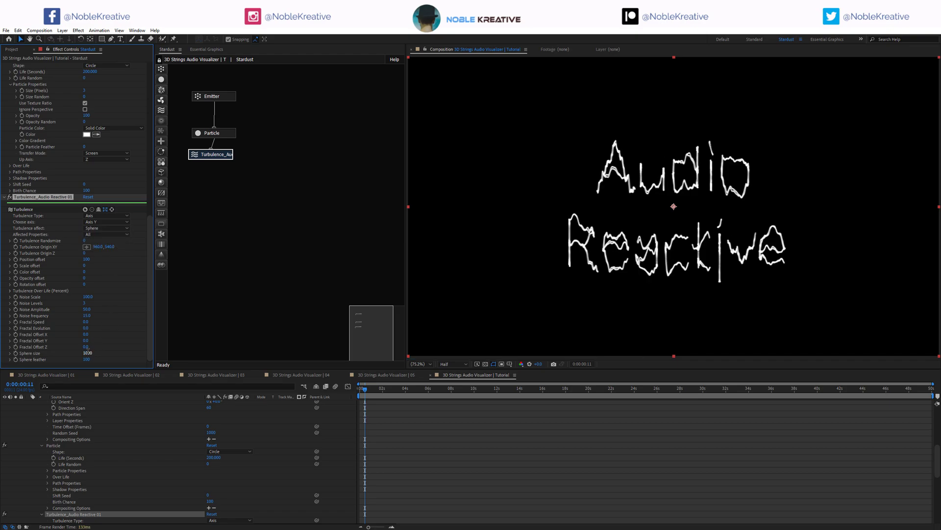
{"action": "left_click_drag", "start_coordinate": [98, 249], "coordinate": [5, 253]}
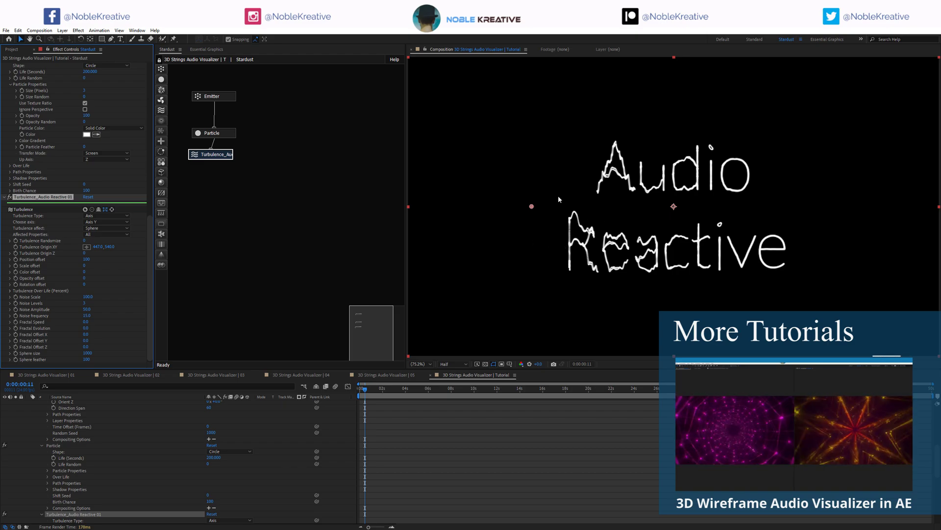
Step: Set the turbulence's Noise Scale to 113, Noise Amplitude to 6.5 and Noise Frequency to 4.5
{"action": "left_click", "coordinate": [88, 297]}
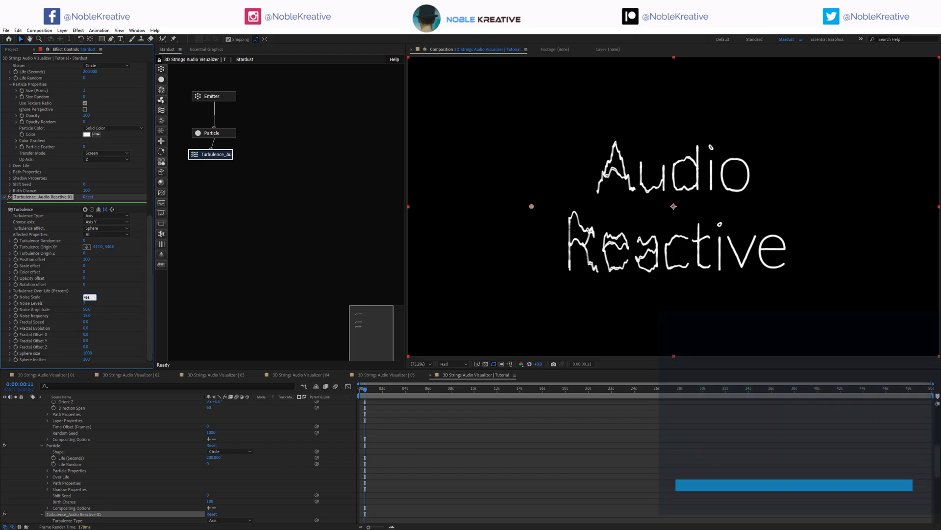
{"action": "type", "text": "113"}
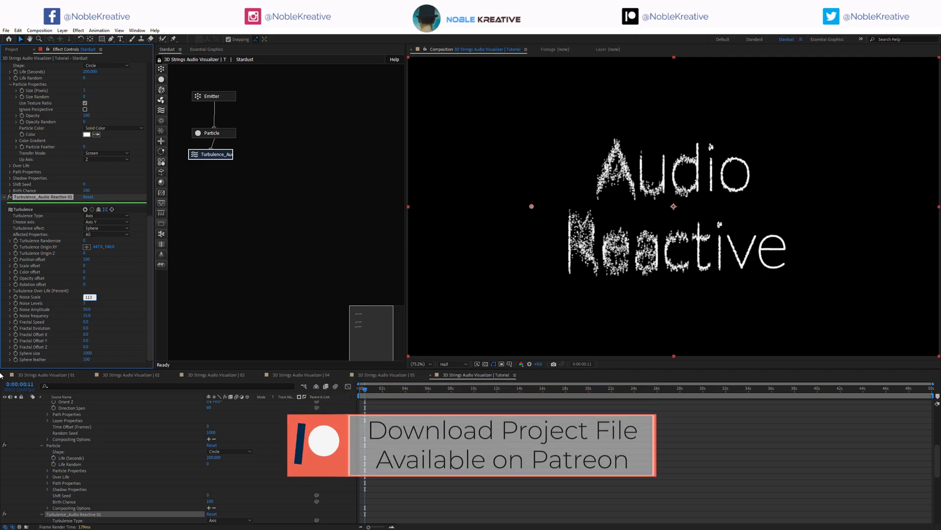
{"action": "key", "text": "Return"}
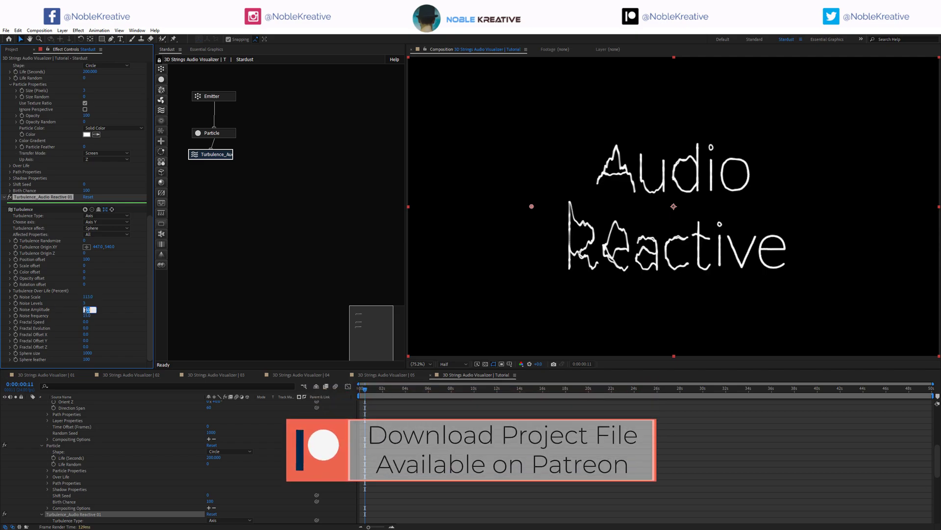
{"action": "left_click", "coordinate": [85, 315]}
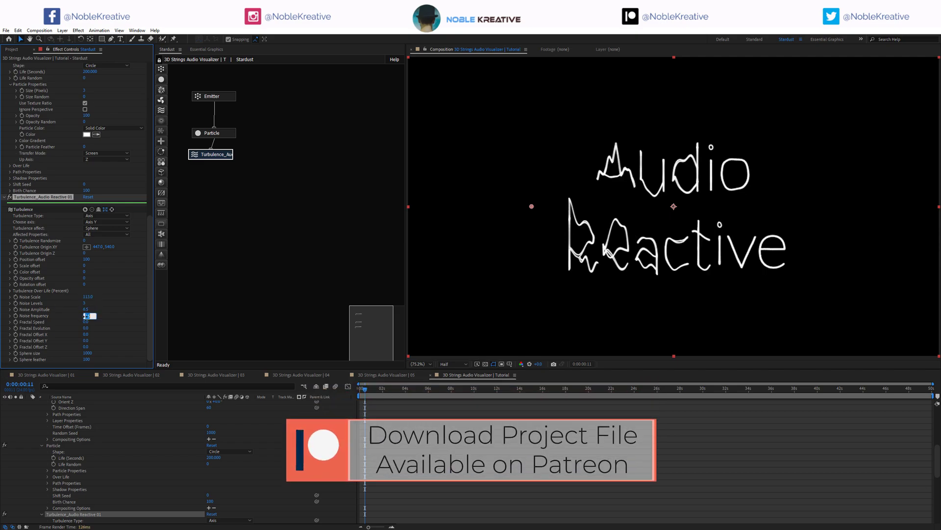
{"action": "type", "text": "4.5"}
{"action": "key", "text": "Return"}
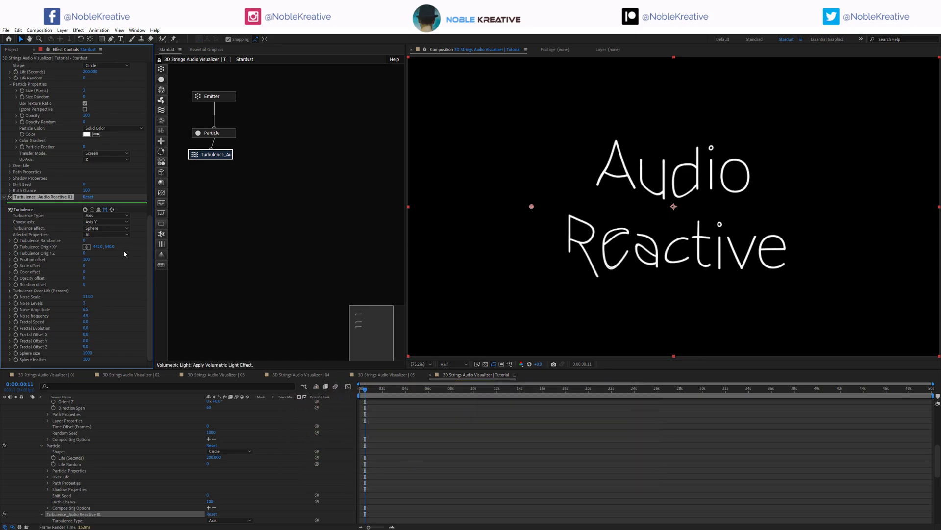
Step: Enable an expression on Turbulence Origin XY, and collapse the Stardust layer's properties
{"action": "left_click", "coordinate": [16, 247], "text": "alt"}
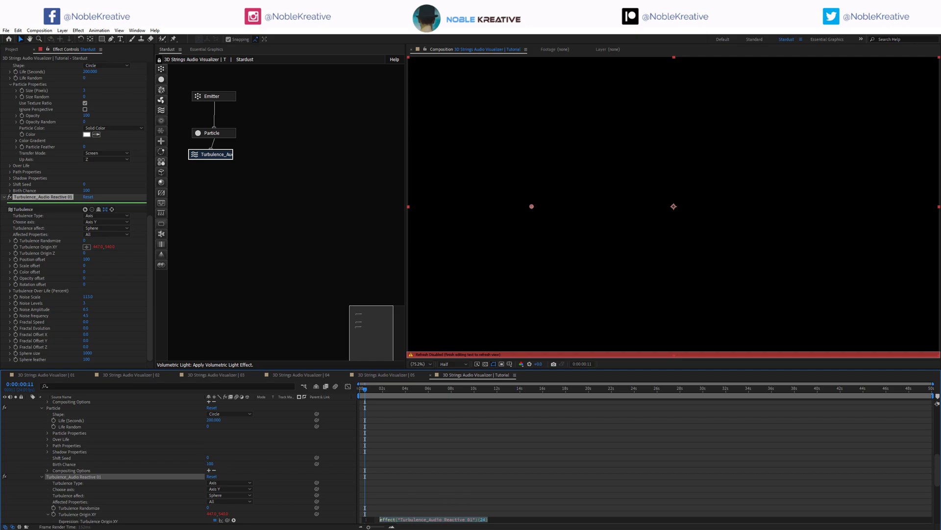
{"action": "left_click", "coordinate": [339, 494]}
{"action": "scroll", "coordinate": [339, 494], "scroll_direction": "up", "scroll_amount": 8}
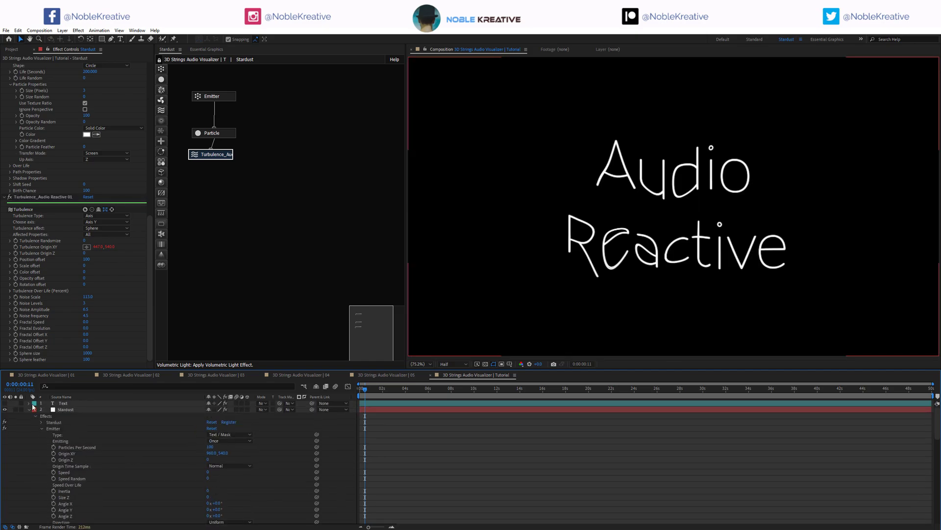
{"action": "left_click", "coordinate": [29, 409]}
Step: Convert the Audio layer's sound to keyframes with Keyframe Assistant
{"action": "right_click", "coordinate": [73, 417]}
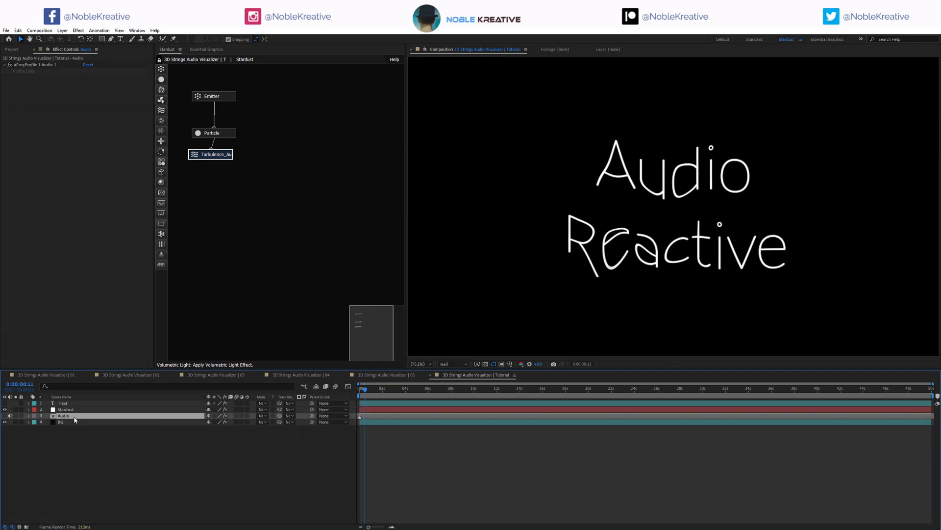
{"action": "mouse_move", "coordinate": [121, 315]}
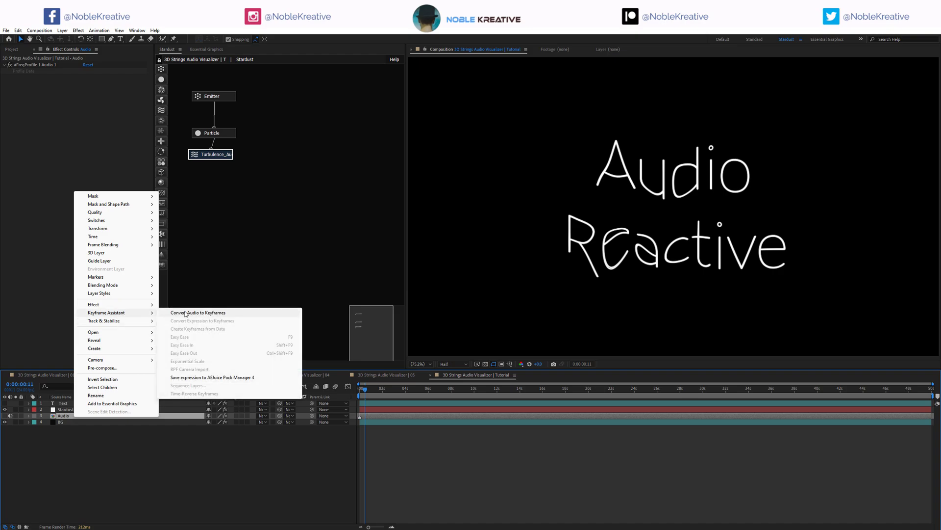
{"action": "left_click", "coordinate": [186, 312]}
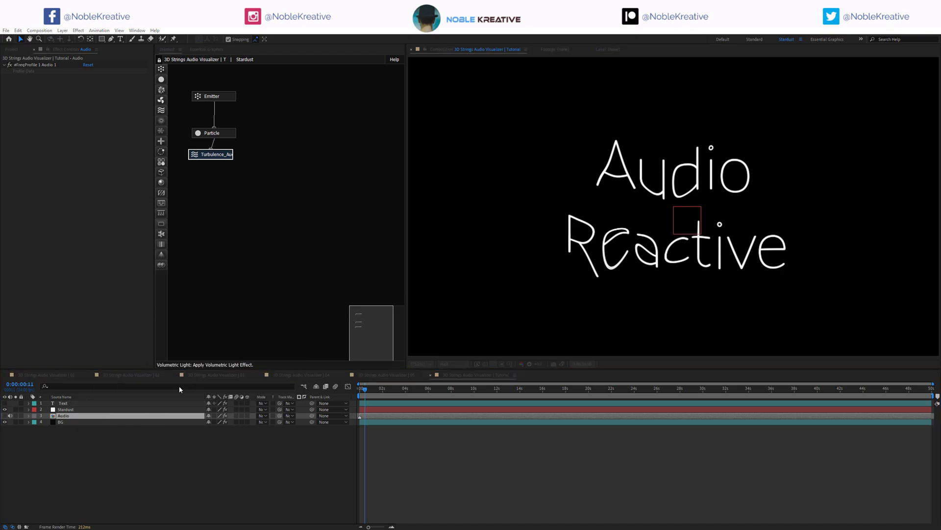
Step: Reveal the Audio Amplitude layer's keyframed properties and delete its Left Channel and Right Channel effects
{"action": "key", "text": "u"}
{"action": "left_click", "coordinate": [72, 410]}
{"action": "left_click", "coordinate": [70, 422], "text": "ctrl"}
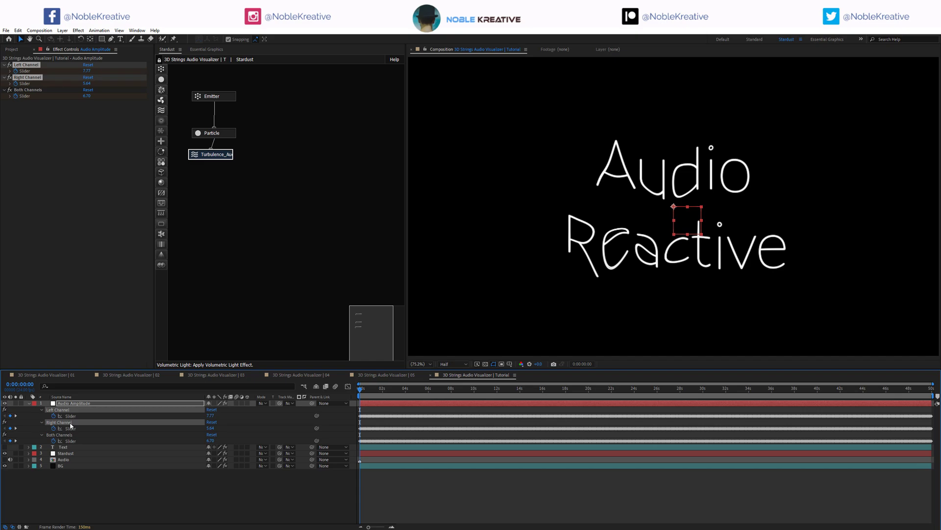
{"action": "key", "text": "Delete"}
Step: Examine the Both Channels slider's amplitude peaks in the Graph Editor along the timeline, and return to the layer bars
{"action": "left_click", "coordinate": [71, 417]}
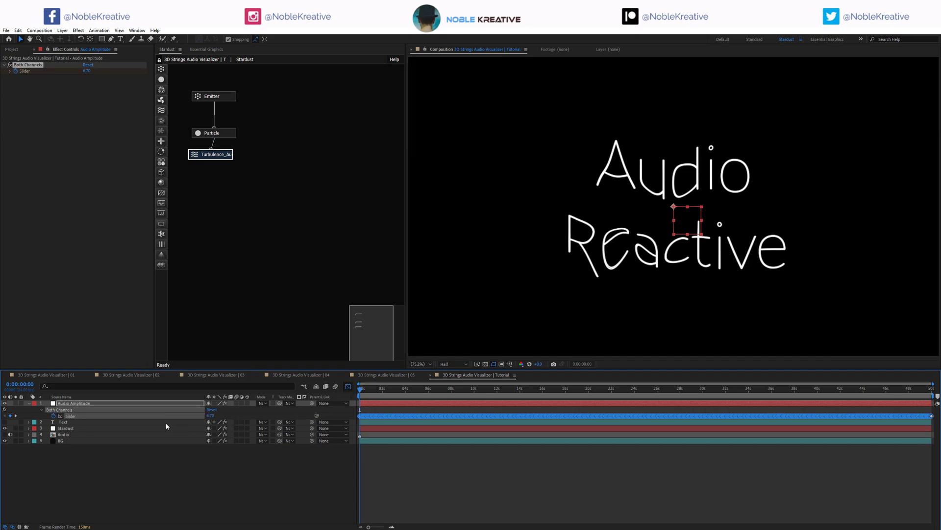
{"action": "key", "text": "shift+F3"}
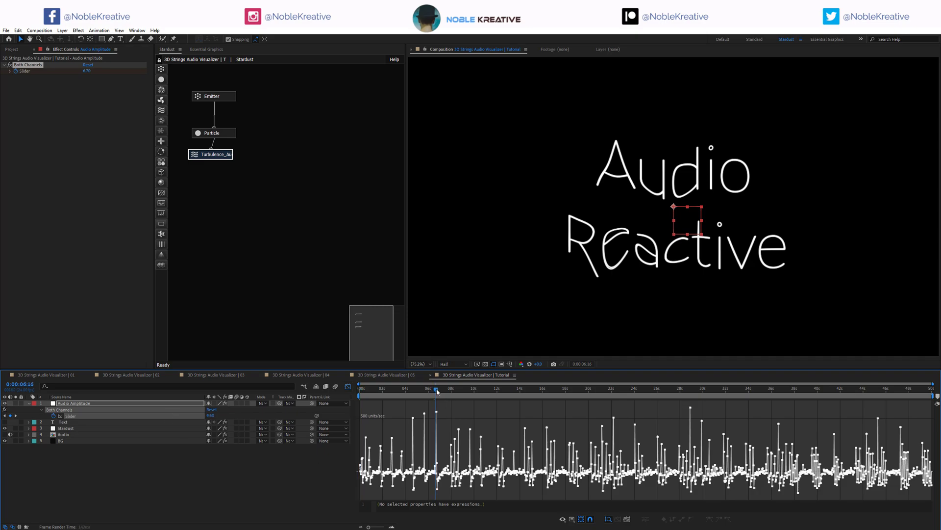
{"action": "left_click_drag", "start_coordinate": [437, 391], "coordinate": [545, 388]}
{"action": "left_click_drag", "start_coordinate": [684, 392], "coordinate": [662, 399]}
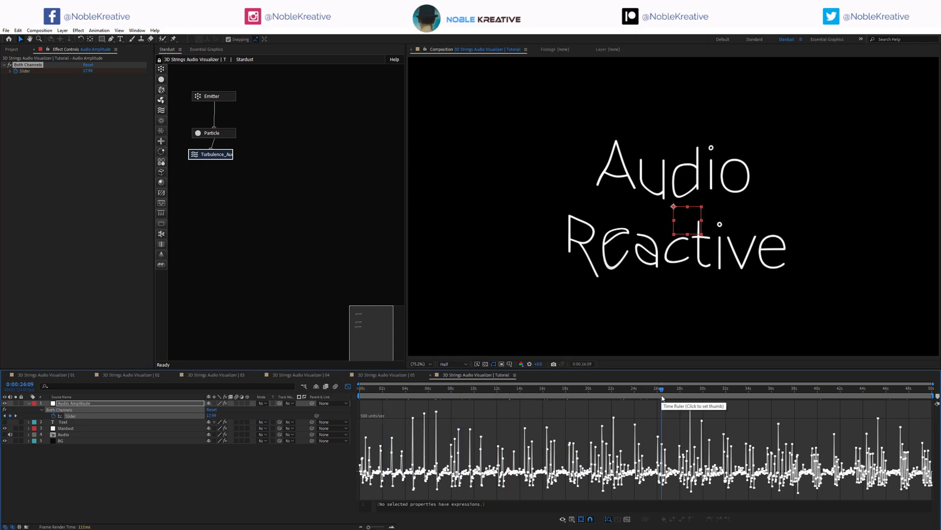
{"action": "left_click", "coordinate": [348, 387]}
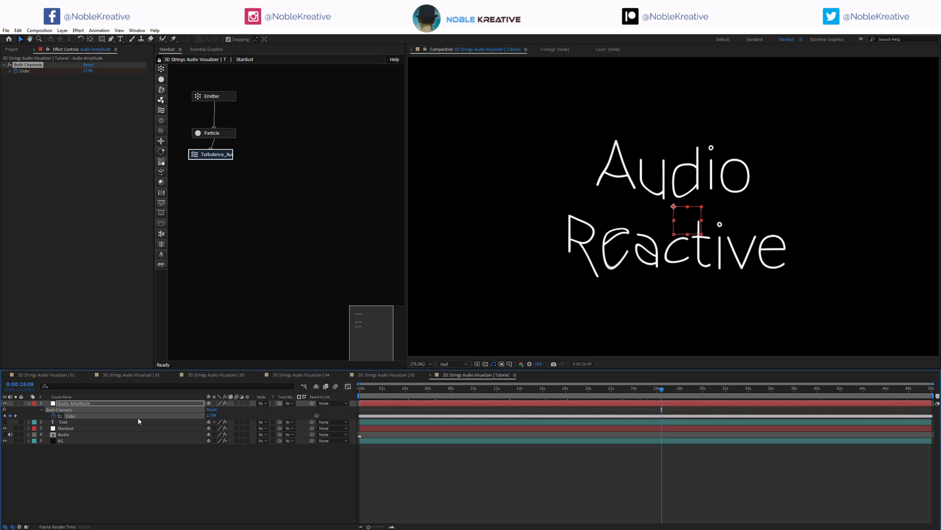
Step: Replace the Turbulence Origin XY expression with a reference to its own first dimension, returned as [temp, temp]
{"action": "left_click", "coordinate": [220, 156]}
{"action": "key", "text": "e"}
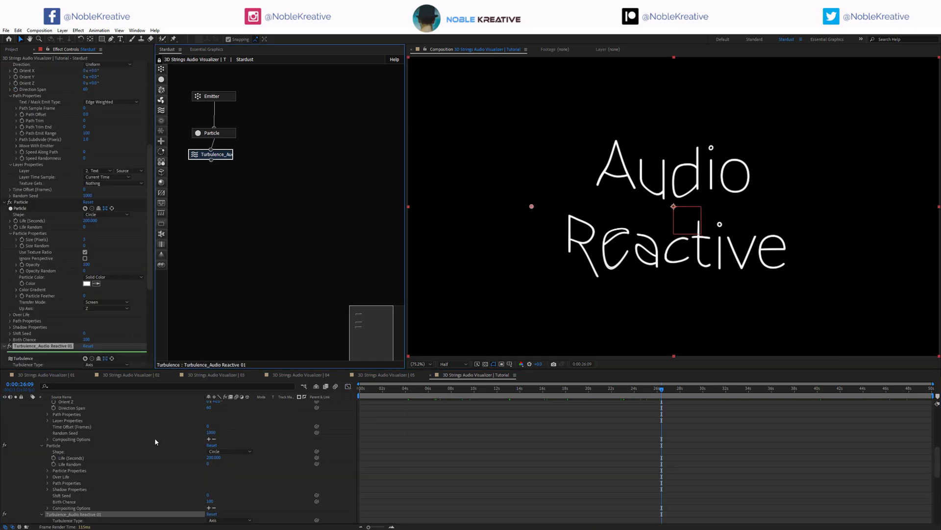
{"action": "scroll", "coordinate": [157, 444], "scroll_direction": "down", "scroll_amount": 5}
{"action": "left_click", "coordinate": [442, 464]}
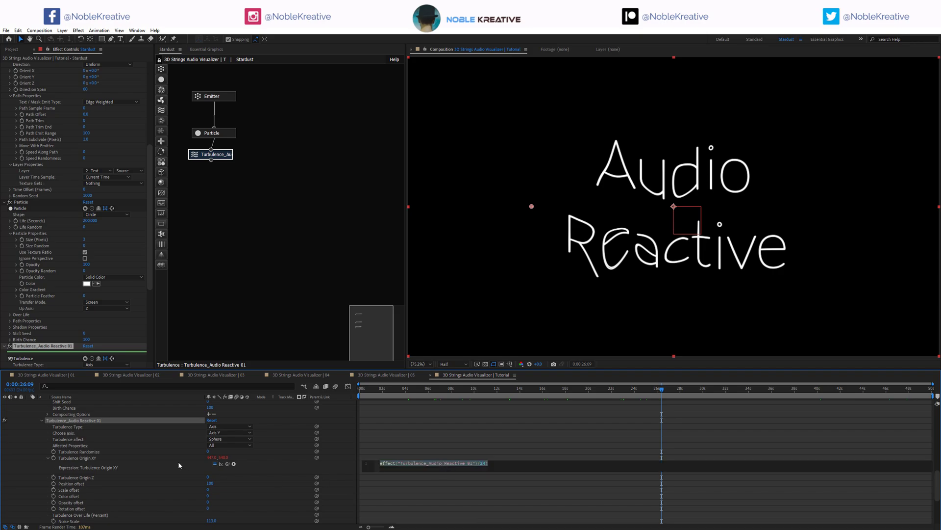
{"action": "type", "text": "temp = effect(\"Turbulence_Audio Reactive 01\")(\"Turbulence Origin XY\")[0]; [temp, temp]"}
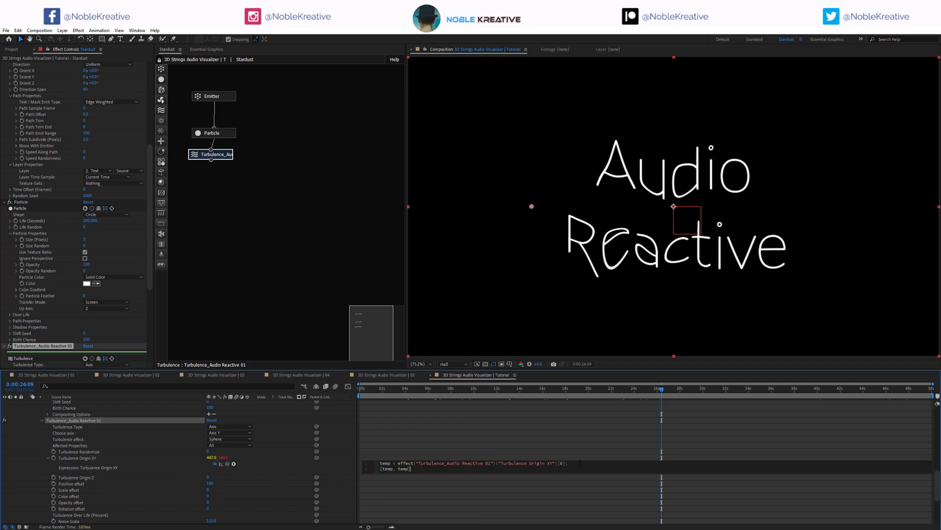
Step: Rename the first-dimension variable X and define Y as the second dimension of Turbulence Origin XY
{"action": "key", "text": "Return"}
{"action": "type", "text": "y"}
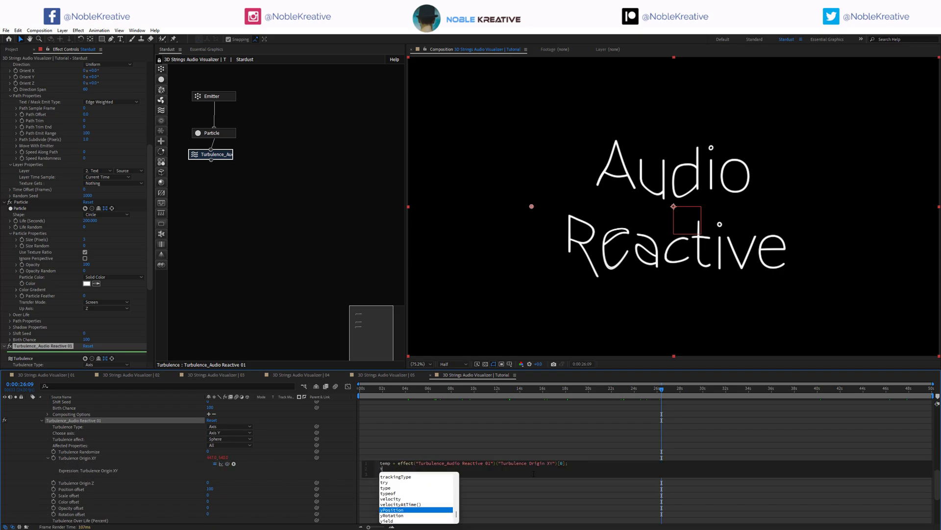
{"action": "double_click", "coordinate": [387, 462]}
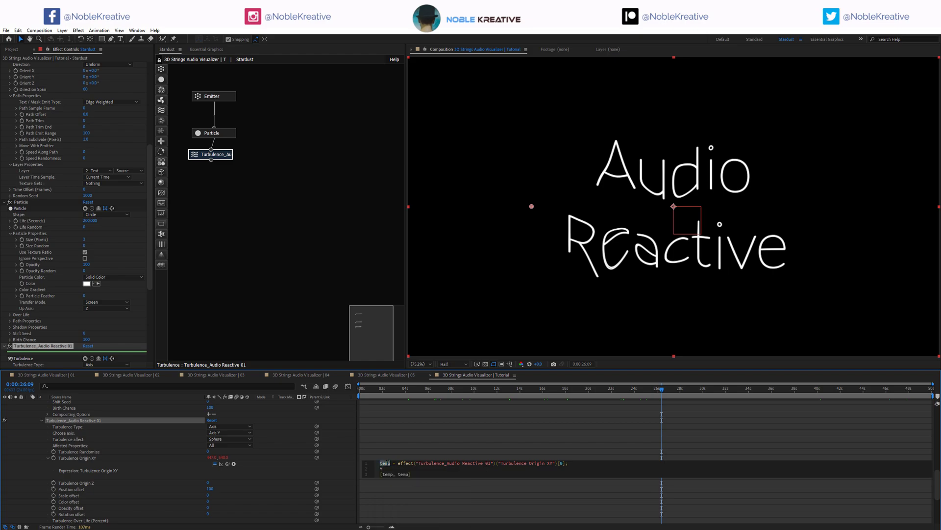
{"action": "type", "text": "X"}
{"action": "left_click", "coordinate": [381, 468]}
{"action": "left_click_drag", "start_coordinate": [227, 464], "coordinate": [223, 457]}
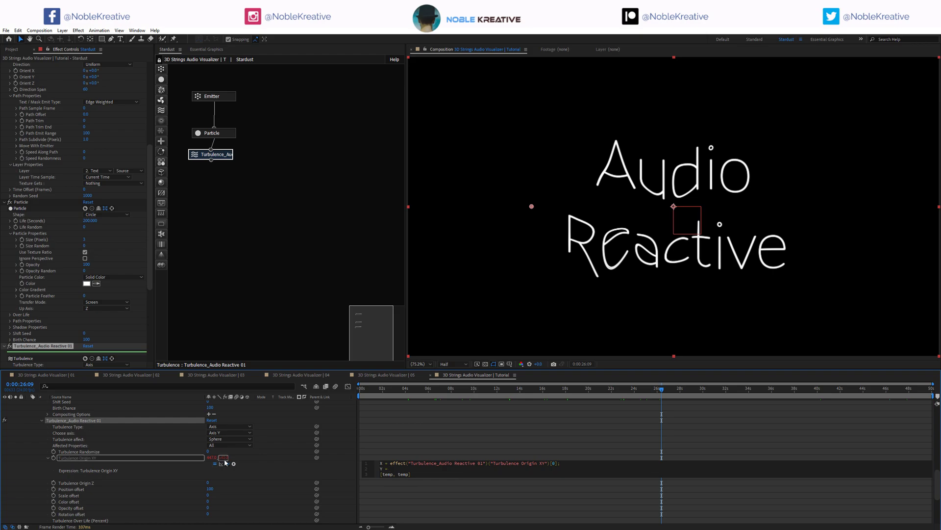
{"action": "key", "text": "Return"}
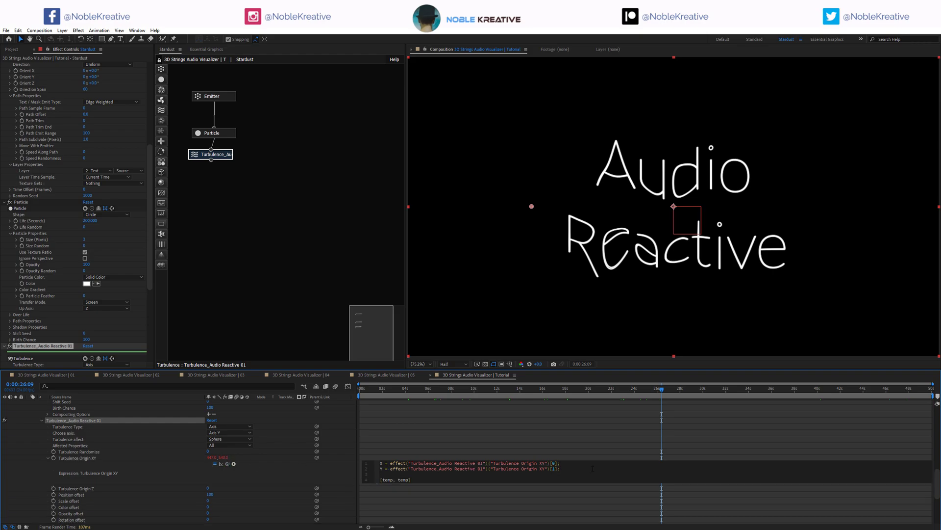
Step: Add a variable B to the Origin XY expression, linked to the Audio Amplitude layer's Both Channels slider
{"action": "type", "text": "B="}
{"action": "left_click_drag", "start_coordinate": [230, 463], "coordinate": [88, 416]}
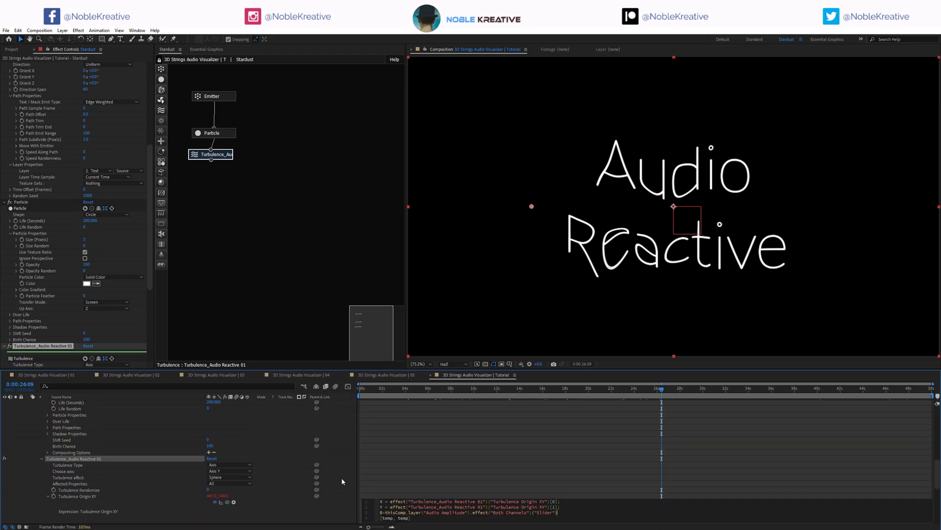
{"action": "scroll", "coordinate": [342, 482], "scroll_direction": "down", "scroll_amount": 1}
{"action": "key", "text": "Return"}
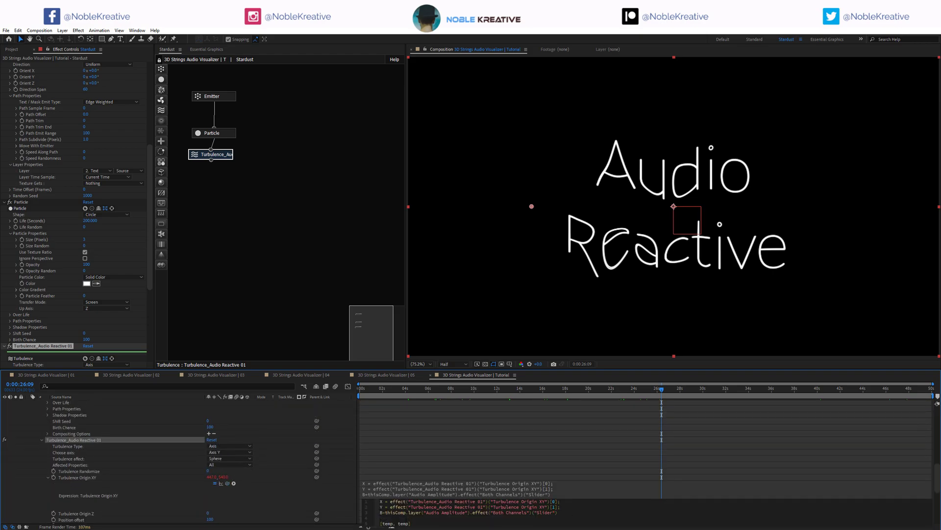
Step: Make the Origin XY expression return [B+X, Y] and scrub the timeline to check the origin's motion
{"action": "type", "text": "B-X, Y"}
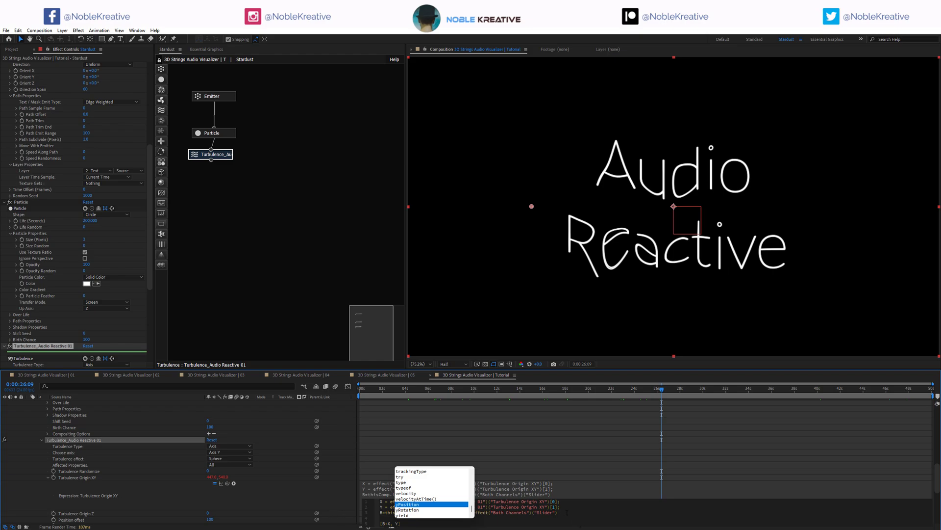
{"action": "key", "text": "Escape"}
{"action": "left_click", "coordinate": [311, 489]}
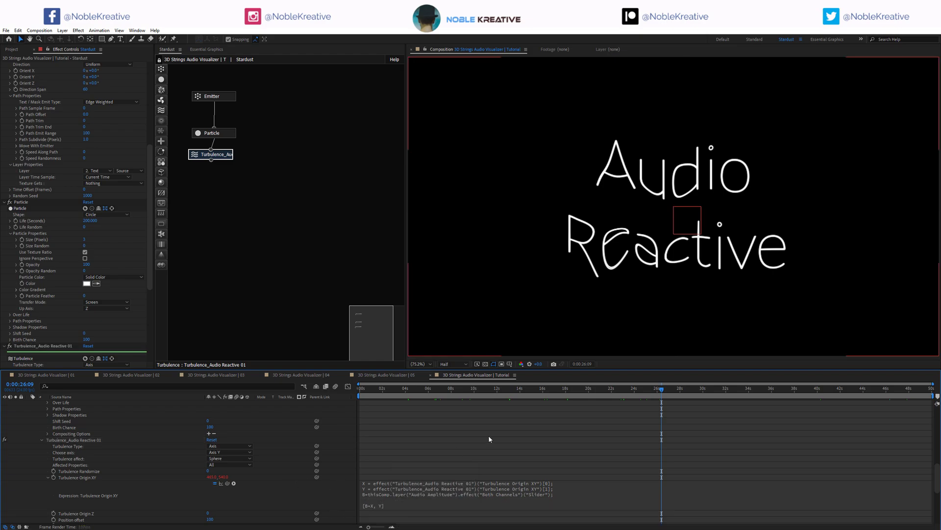
{"action": "left_click", "coordinate": [89, 439]}
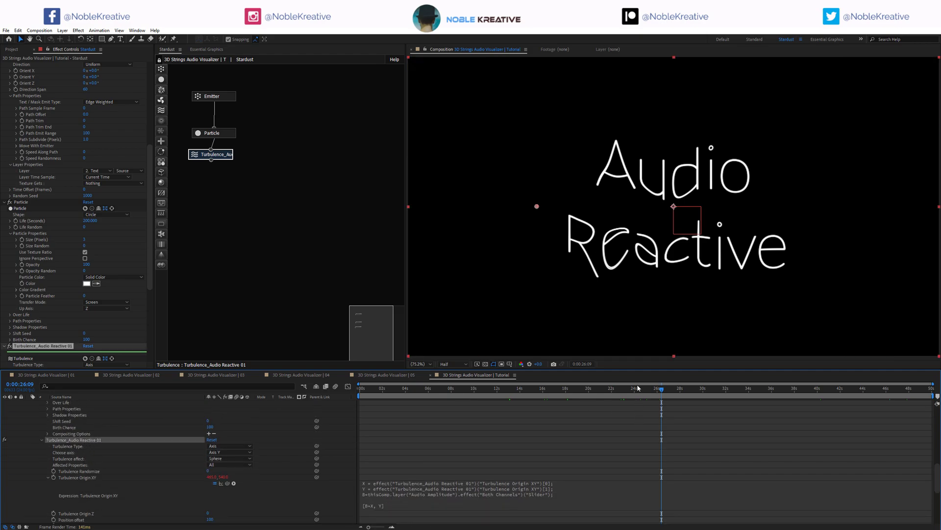
{"action": "left_click_drag", "start_coordinate": [638, 389], "coordinate": [612, 401]}
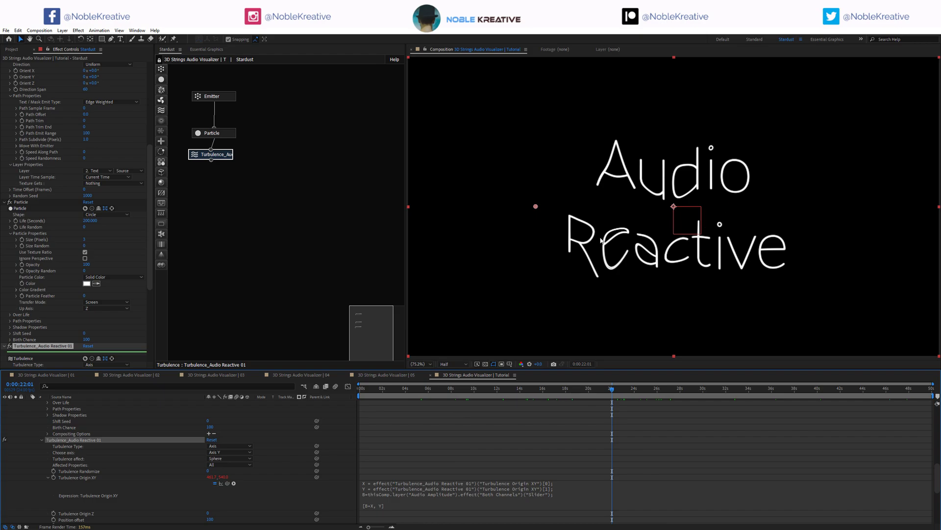
Step: Remap B in the Origin XY expression with B = ease(B,0,20,-500,1300)
{"action": "left_click", "coordinate": [388, 502]}
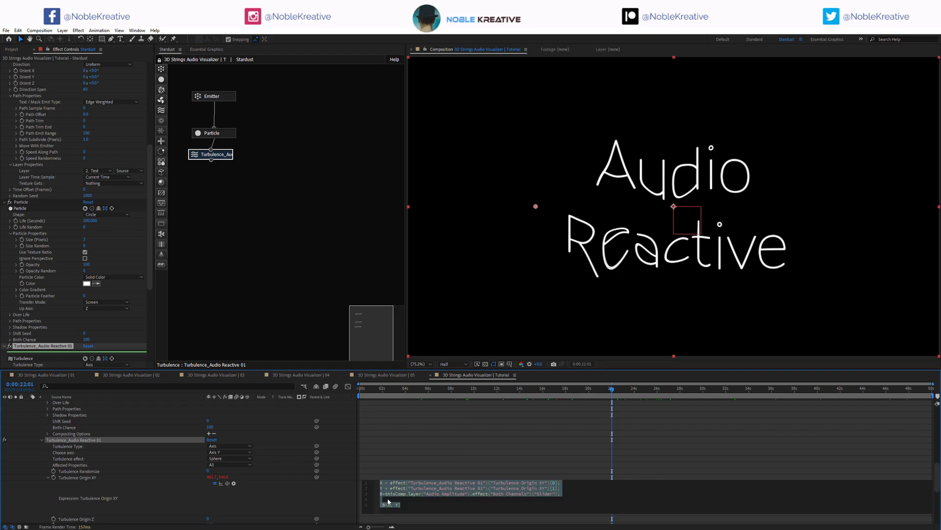
{"action": "left_click", "coordinate": [388, 502]}
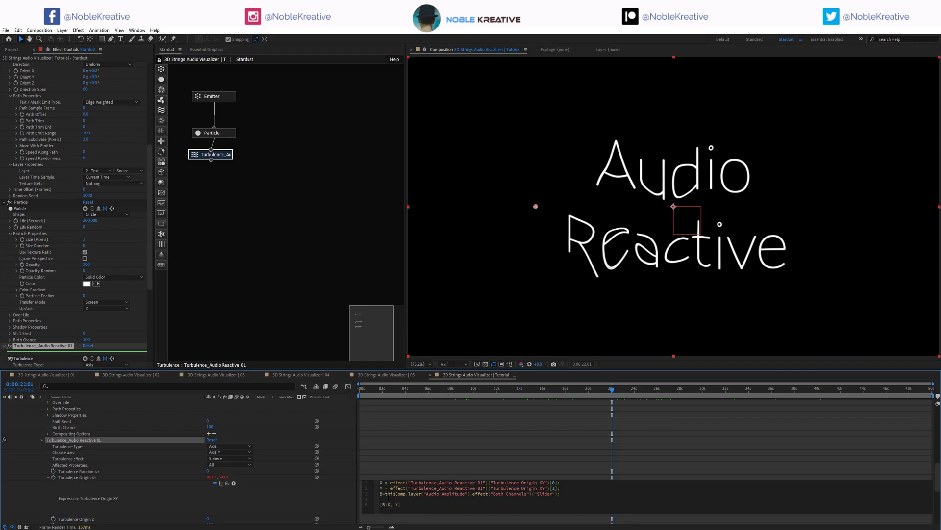
{"action": "type", "text": "B=ease()B,0,20,-500,1"}
{"action": "type", "text": "300"}
{"action": "key", "text": "shift+Down"}
{"action": "left_click", "coordinate": [472, 502]}
{"action": "left_click", "coordinate": [539, 431]}
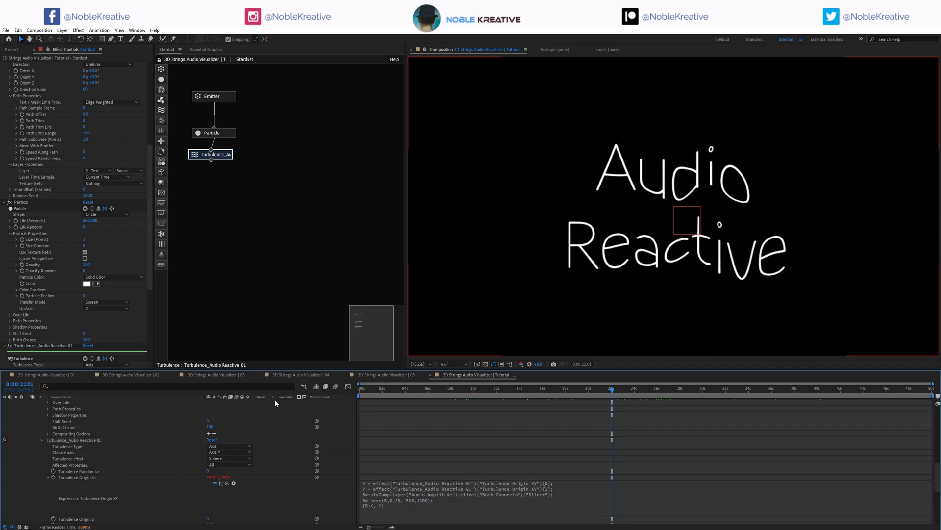
Step: Scrub the timeline to check the turbulence origin's travel across the text, and lower the Turbulence Origin X value
{"action": "left_click", "coordinate": [70, 441]}
{"action": "scroll", "coordinate": [447, 290], "scroll_direction": "down", "scroll_amount": 2}
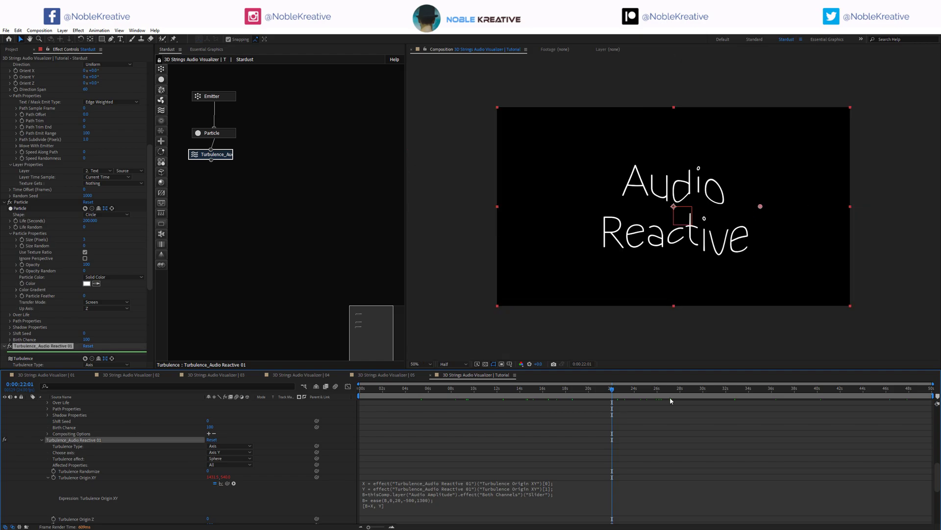
{"action": "left_click_drag", "start_coordinate": [599, 394], "coordinate": [749, 393]}
{"action": "left_click_drag", "start_coordinate": [530, 393], "coordinate": [498, 393]}
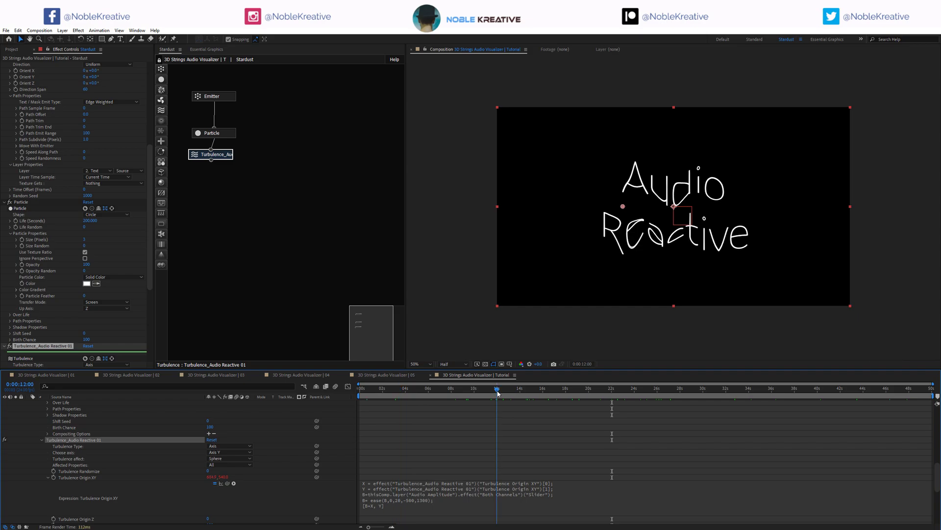
{"action": "left_click_drag", "start_coordinate": [207, 475], "coordinate": [158, 478]}
Step: Scale up the Text layer so it fills more of the frame, and preview the animation
{"action": "scroll", "coordinate": [158, 471], "scroll_direction": "up", "scroll_amount": 15}
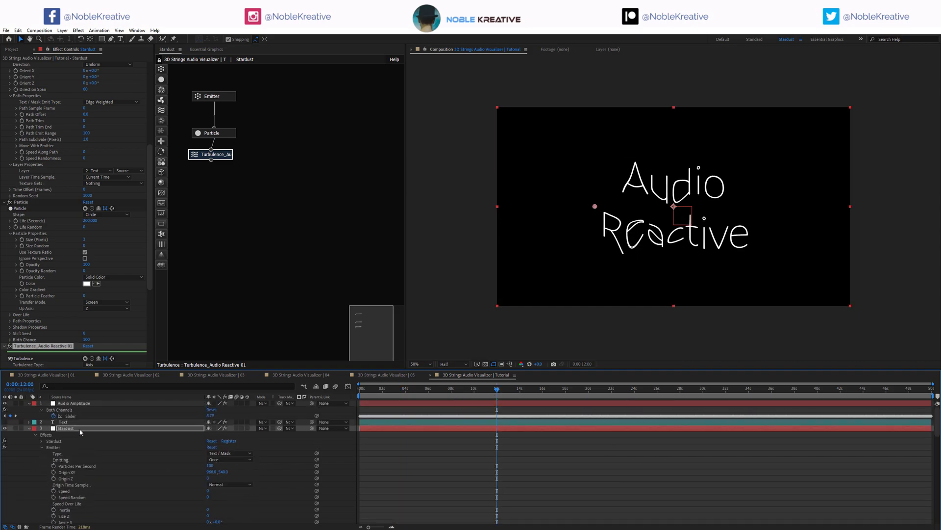
{"action": "left_click", "coordinate": [74, 422]}
{"action": "key", "text": "s"}
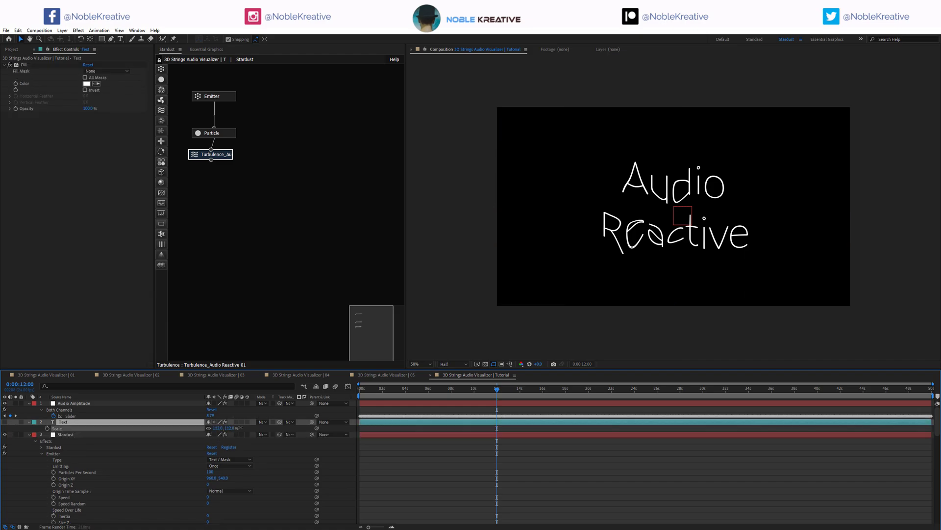
{"action": "left_click_drag", "start_coordinate": [251, 426], "coordinate": [244, 426]}
{"action": "left_click_drag", "start_coordinate": [376, 390], "coordinate": [596, 390]}
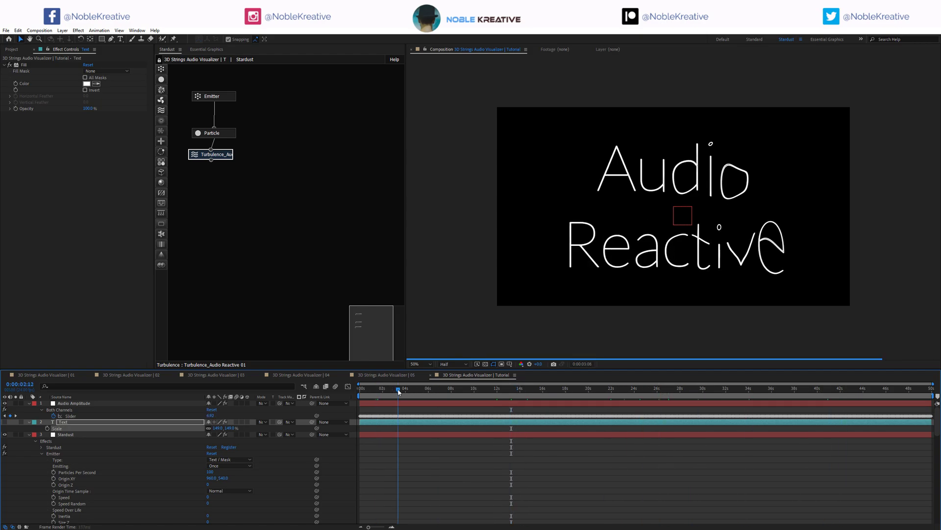
{"action": "key", "text": "space"}
Step: Collapse the Audio Amplitude layer and enable an expression on the turbulence's Position offset
{"action": "left_click", "coordinate": [31, 403]}
{"action": "left_click", "coordinate": [67, 422]}
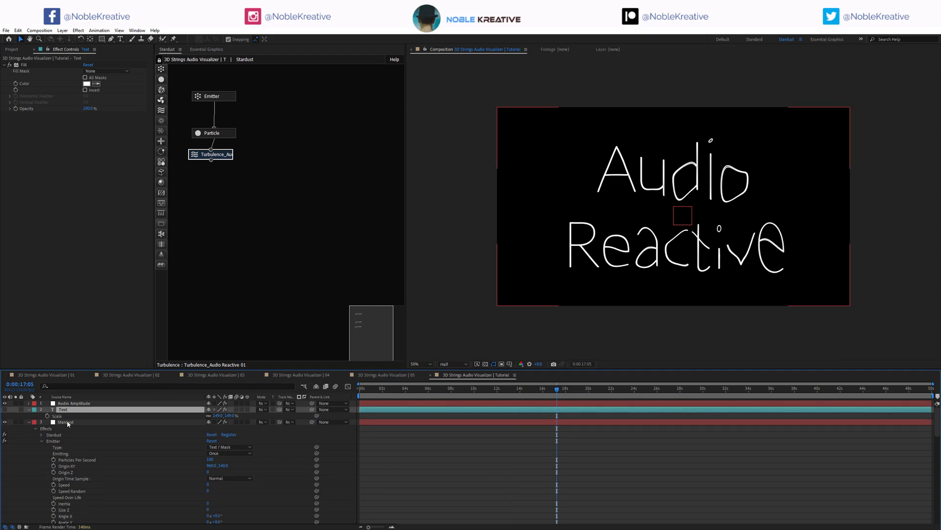
{"action": "left_click", "coordinate": [211, 154]}
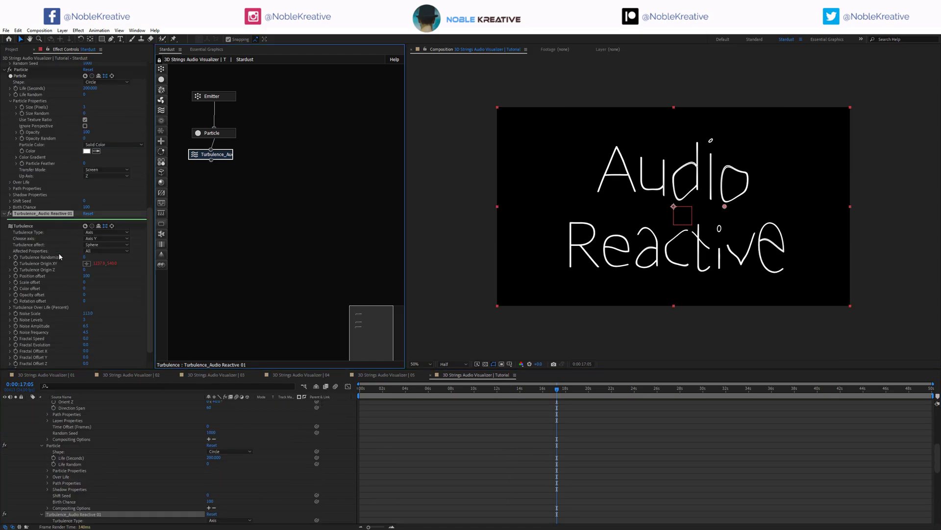
{"action": "left_click", "coordinate": [17, 276], "text": "alt"}
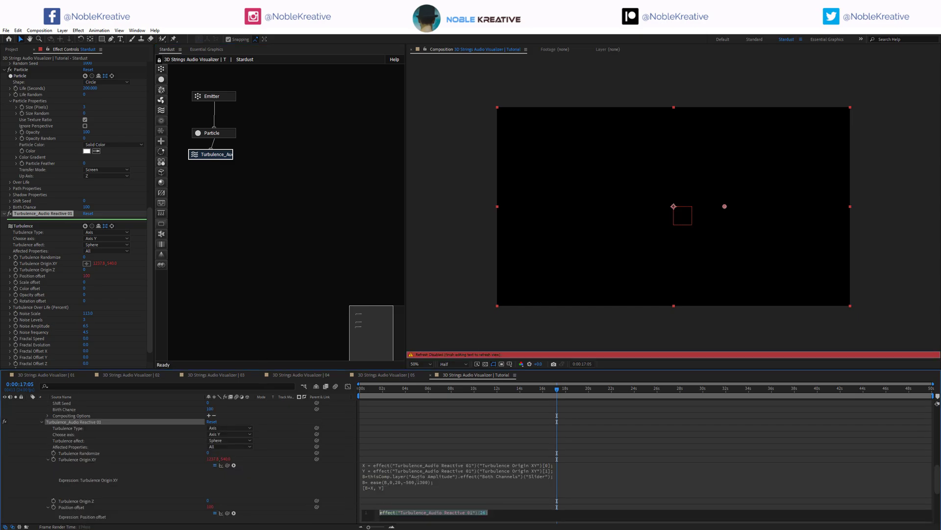
Step: Copy the two lines defining and easing B from the Origin XY expression into the Position offset expression
{"action": "left_click", "coordinate": [486, 487]}
{"action": "key", "text": "ctrl+a"}
{"action": "left_click_drag", "start_coordinate": [460, 479], "coordinate": [380, 475]}
{"action": "key", "text": "ctrl+c"}
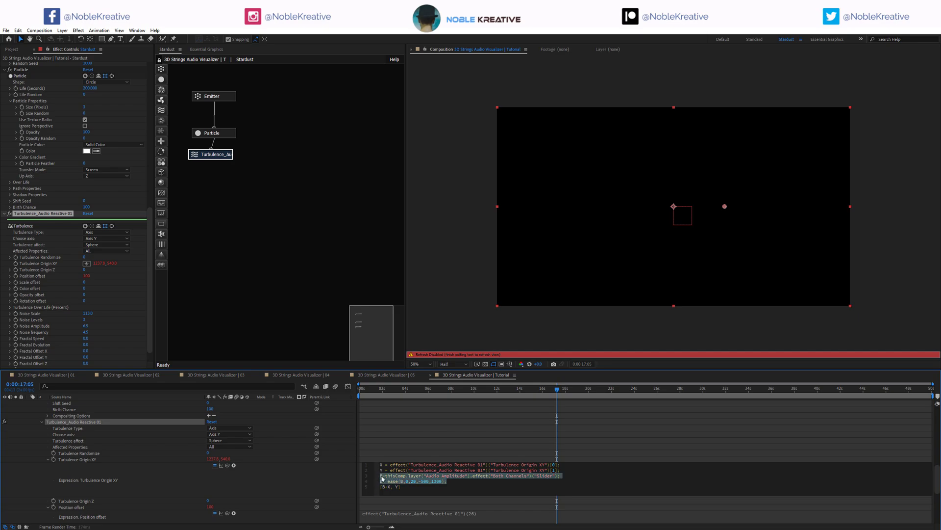
{"action": "left_click", "coordinate": [333, 474]}
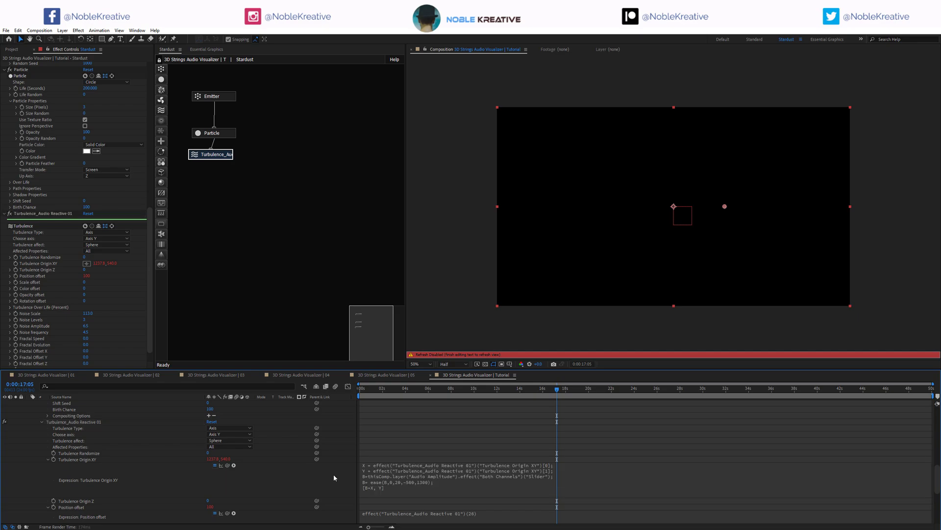
{"action": "scroll", "coordinate": [334, 474], "scroll_direction": "down", "scroll_amount": 3}
{"action": "left_click", "coordinate": [405, 476]}
{"action": "key", "text": "ctrl+v"}
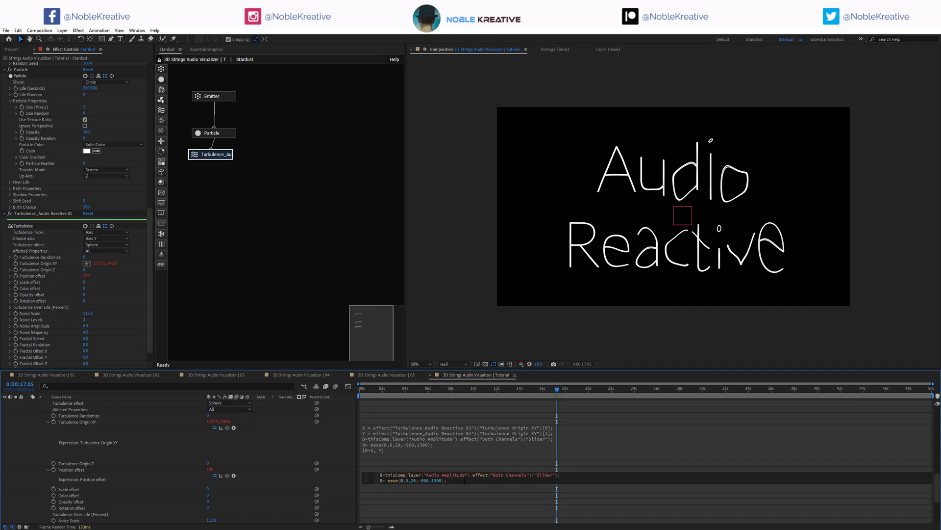
Step: Change the easing line in the Position offset expression to B = ease(B,0,10,0,30)
{"action": "key", "text": "Return"}
{"action": "key", "text": "Return"}
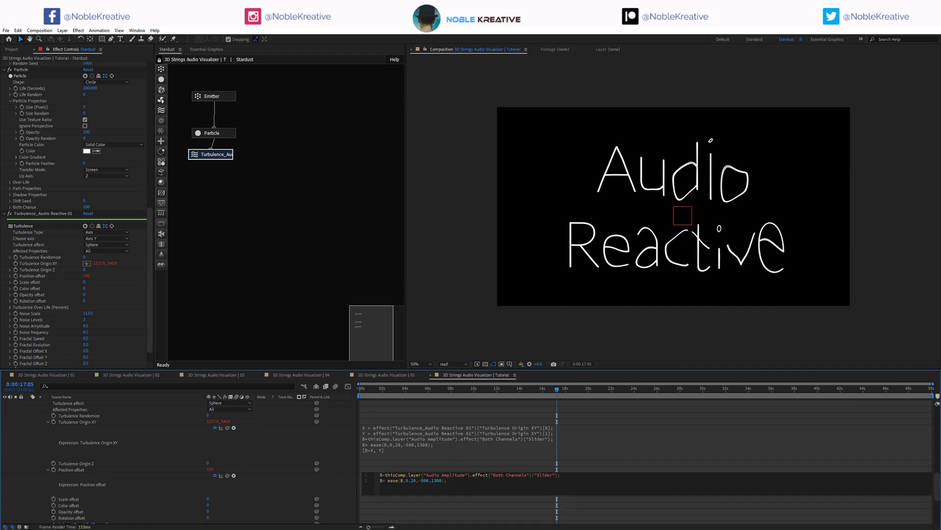
{"action": "double_click", "coordinate": [415, 480]}
{"action": "double_click", "coordinate": [424, 481]}
{"action": "double_click", "coordinate": [429, 481]}
{"action": "type", "text": "2"}
{"action": "key", "text": "BackSpace"}
{"action": "type", "text": "30"}
{"action": "left_click", "coordinate": [216, 480]}
Step: Disable the Turbulence Origin XY expression and, around 4 seconds, shift the origin's X to about 771
{"action": "left_click", "coordinate": [504, 391]}
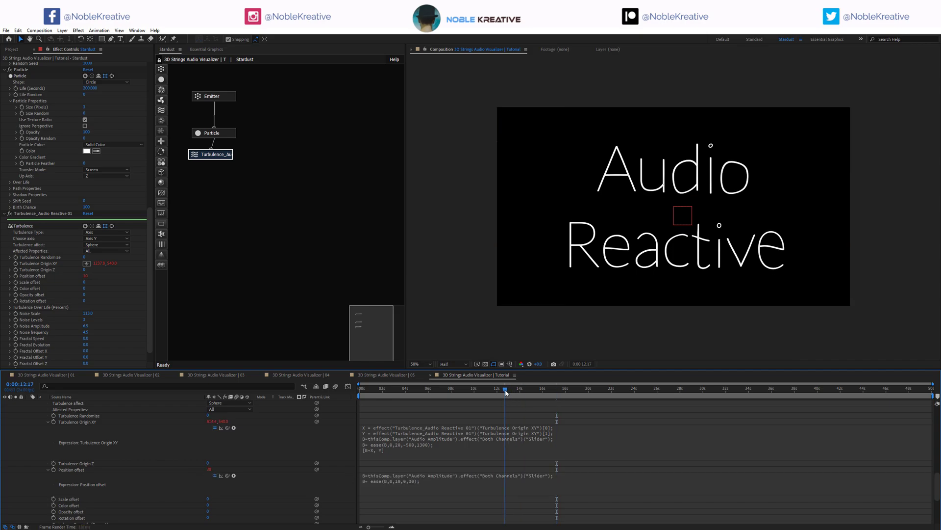
{"action": "left_click", "coordinate": [214, 428]}
{"action": "left_click_drag", "start_coordinate": [506, 388], "coordinate": [412, 391]}
{"action": "left_click_drag", "start_coordinate": [210, 422], "coordinate": [371, 411]}
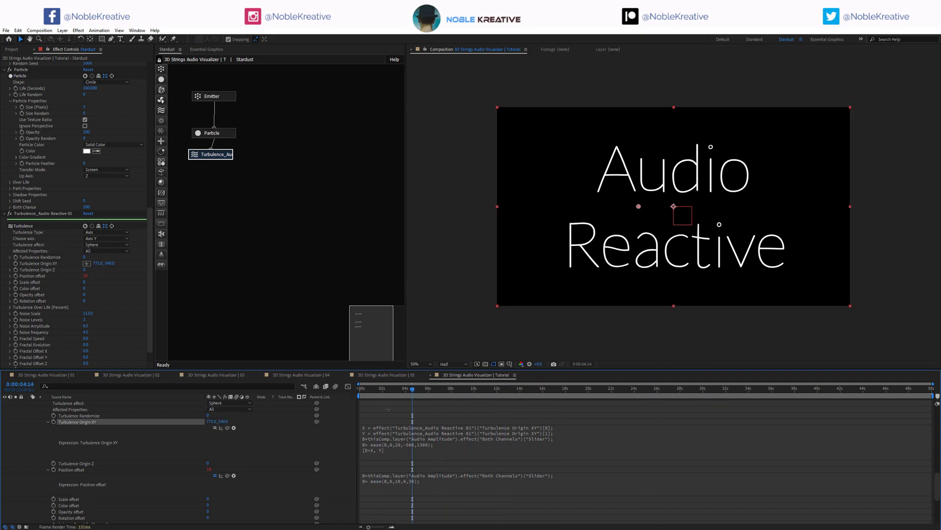
Step: Around 17 seconds, change the easing line in the Position offset expression to B = ease(B,0,10,0,50)
{"action": "left_click", "coordinate": [465, 389]}
{"action": "left_click", "coordinate": [560, 388]}
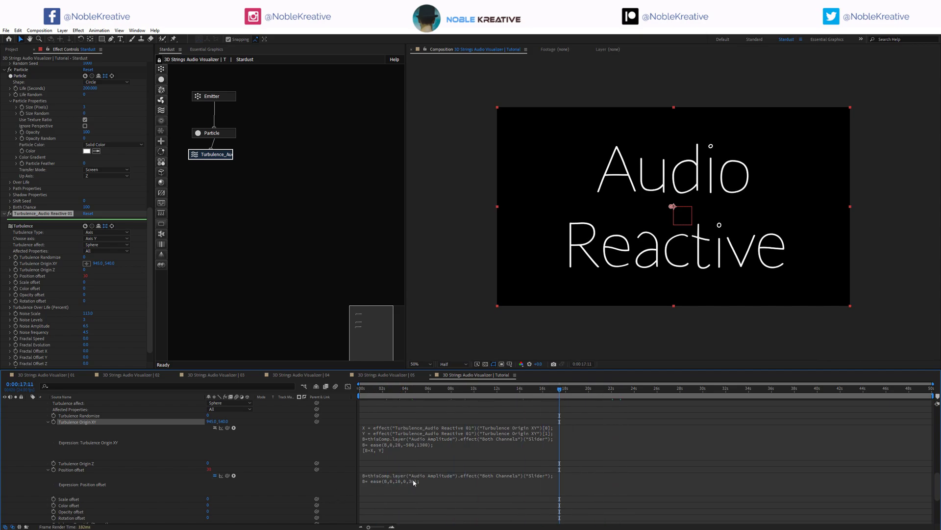
{"action": "left_click", "coordinate": [418, 482]}
{"action": "double_click", "coordinate": [426, 481]}
{"action": "type", "text": "50"}
{"action": "left_click", "coordinate": [584, 338]}
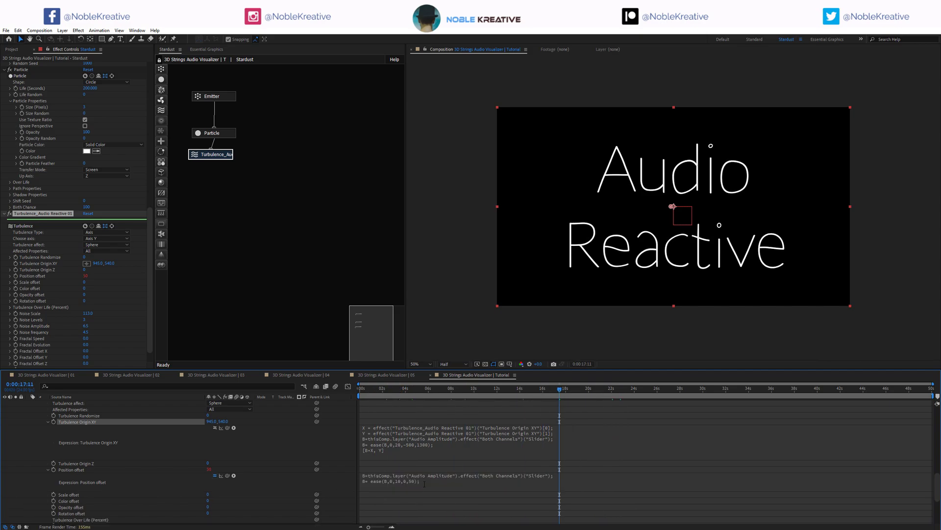
Step: Re-enable the Turbulence Origin XY expression, adjust the origin's base X, and preview the motion back to about 13 seconds
{"action": "left_click", "coordinate": [215, 428]}
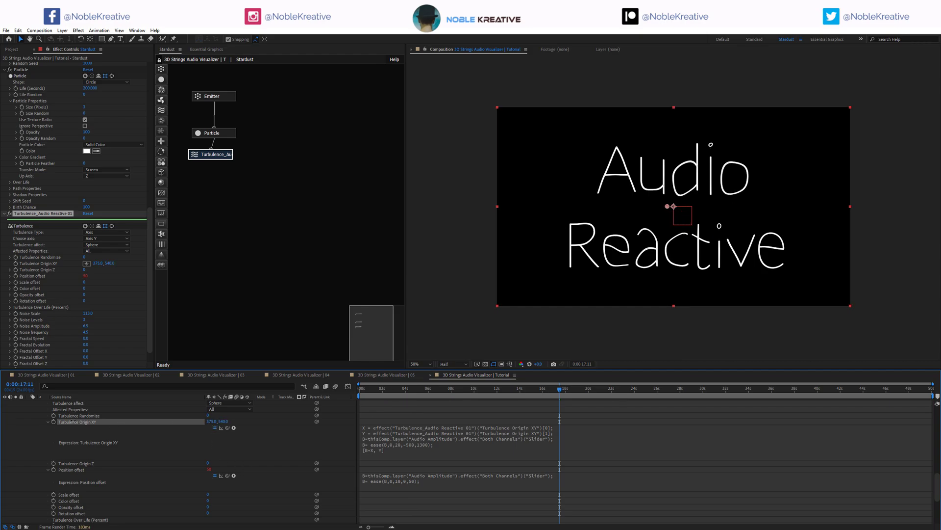
{"action": "left_click_drag", "start_coordinate": [211, 421], "coordinate": [138, 418]}
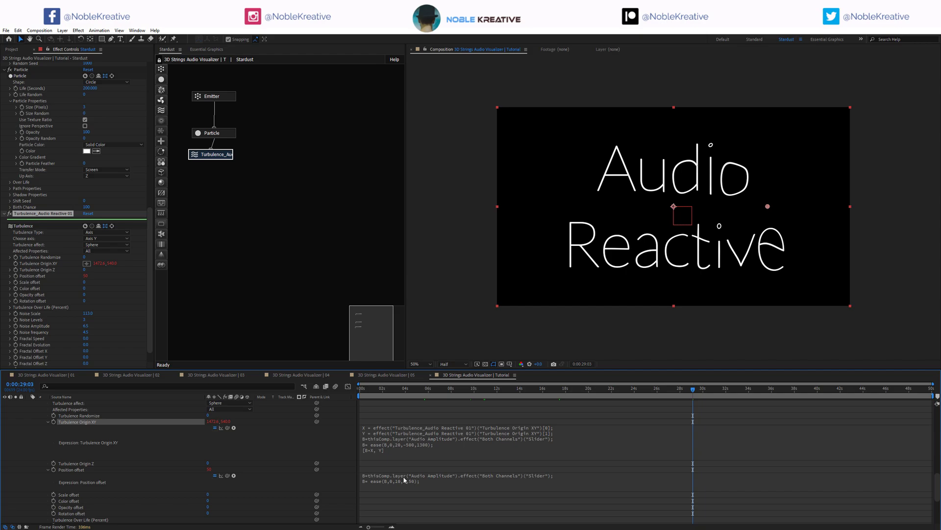
{"action": "left_click", "coordinate": [430, 457]}
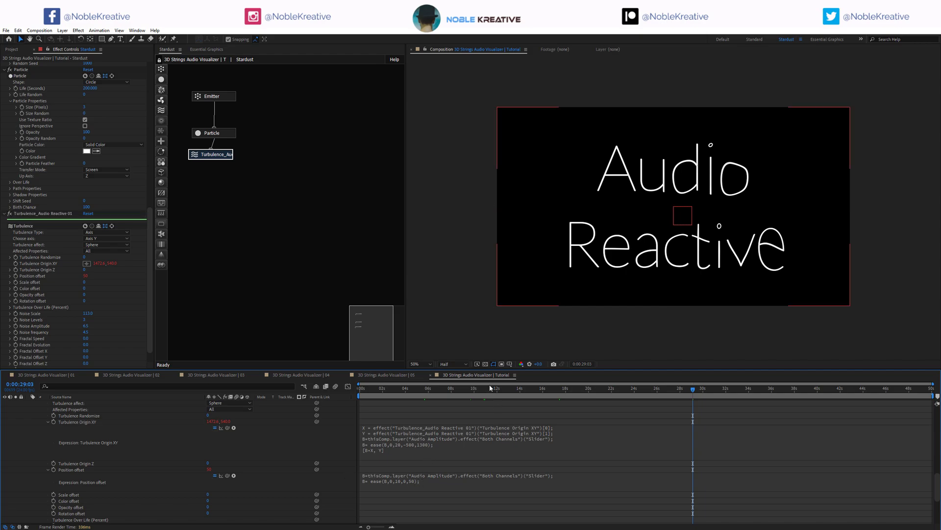
{"action": "left_click_drag", "start_coordinate": [420, 388], "coordinate": [515, 398]}
Step: Duplicate the turbulence node, connect the copy beneath the original, and remove the copy's Position offset and Turbulence Origin XY expressions
{"action": "left_click", "coordinate": [225, 155]}
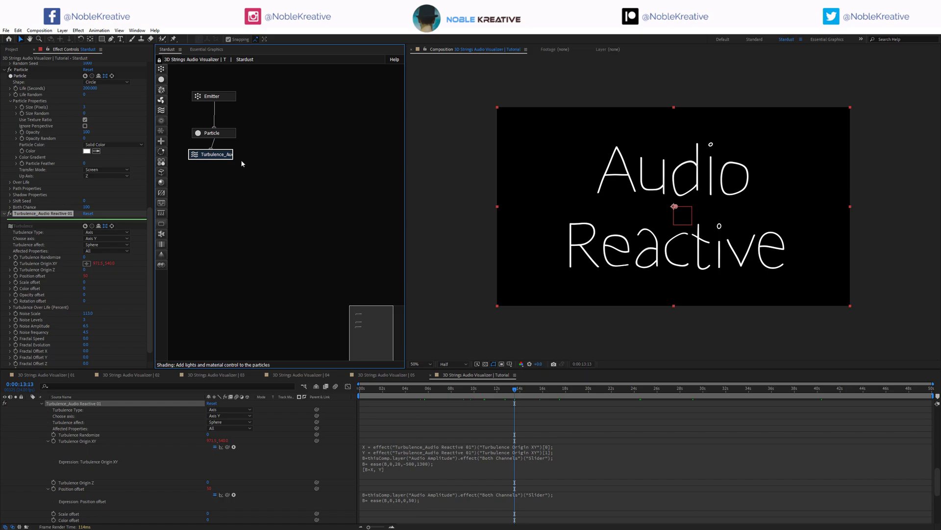
{"action": "key", "text": "ctrl+d"}
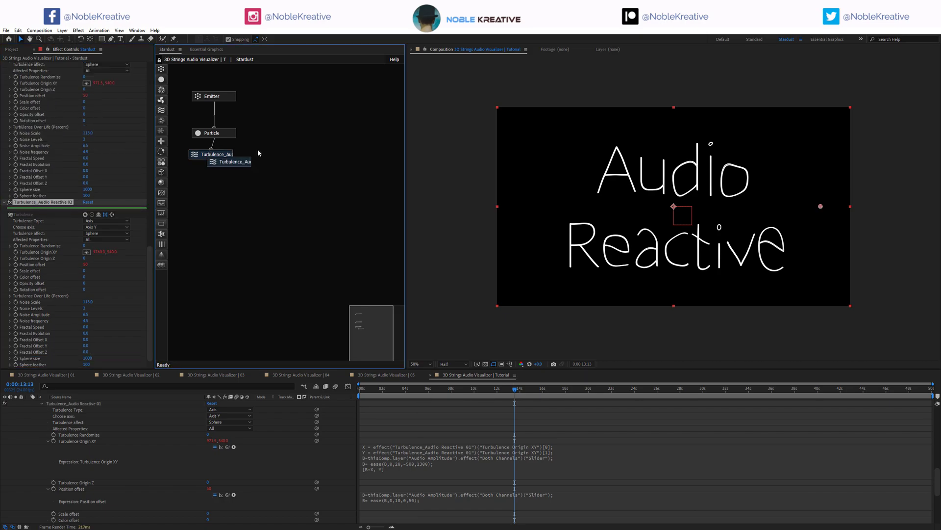
{"action": "left_click_drag", "start_coordinate": [233, 162], "coordinate": [210, 174]}
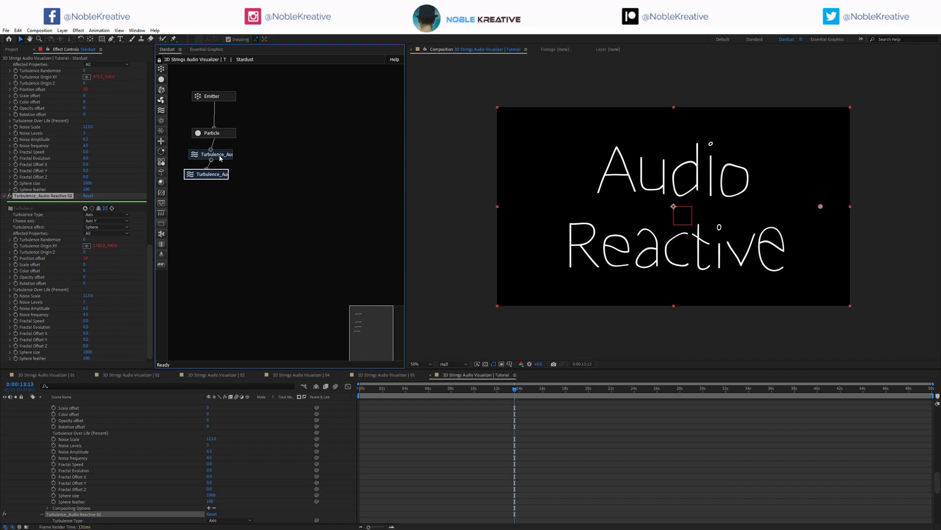
{"action": "left_click", "coordinate": [16, 259], "text": "alt"}
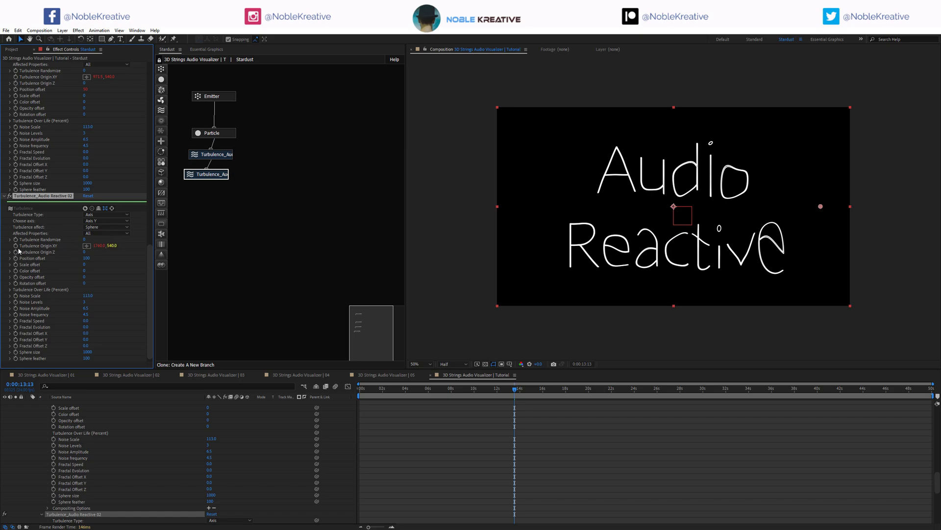
{"action": "left_click", "coordinate": [15, 246], "text": "alt"}
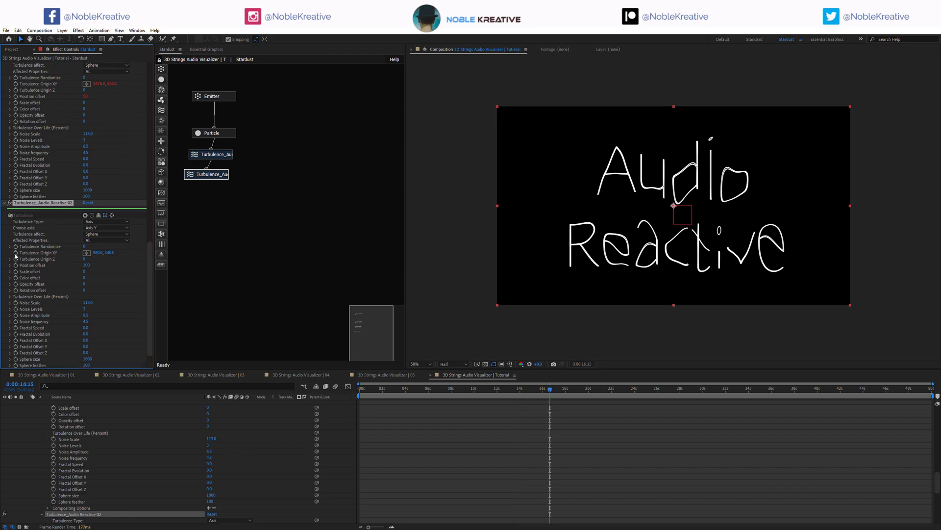
Step: Give the copied turbulence's Origin XY an expression linking to Audio Reactive 01's Turbulence Origin XY, followed by *-1+value
{"action": "left_click", "coordinate": [16, 252], "text": "alt"}
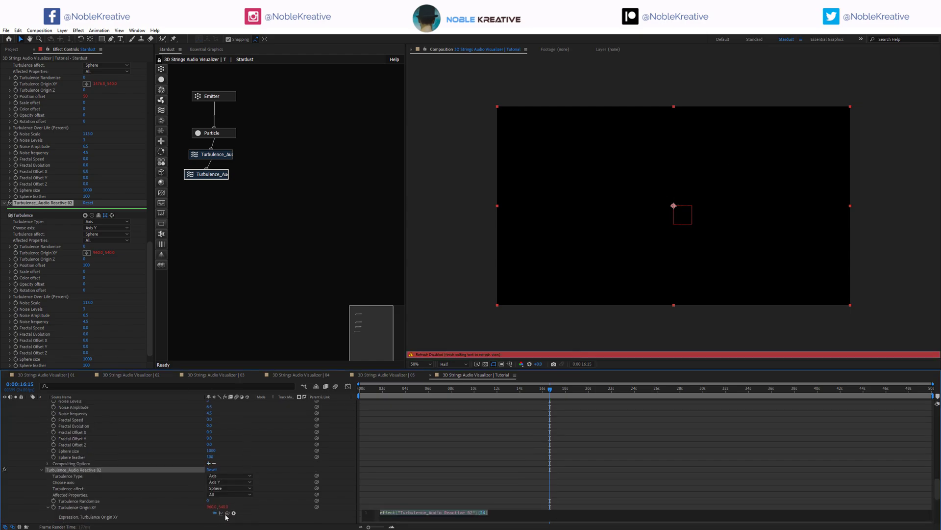
{"action": "left_click_drag", "start_coordinate": [227, 513], "coordinate": [76, 424]}
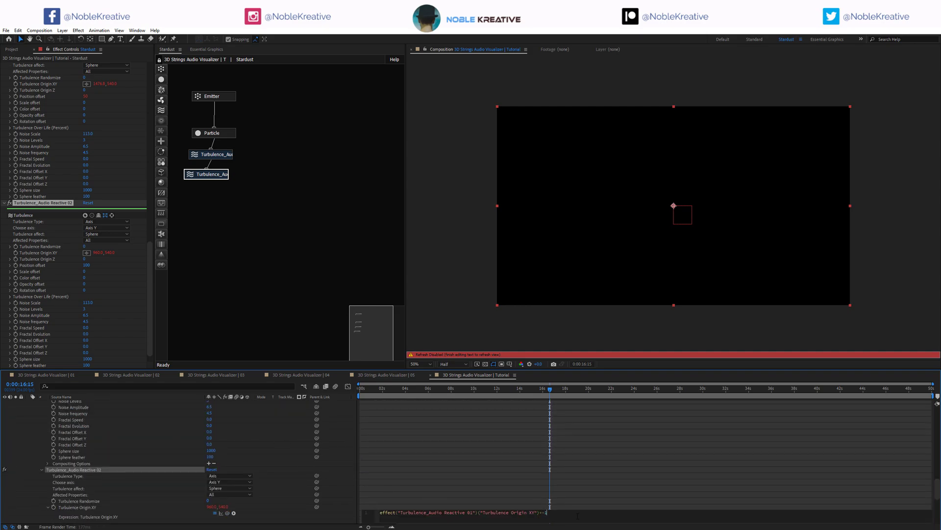
{"action": "type", "text": "*-1+vlaue"}
{"action": "key", "text": "BackSpace"}
{"action": "key", "text": "BackSpace"}
{"action": "key", "text": "BackSpace"}
{"action": "type", "text": "alue"}
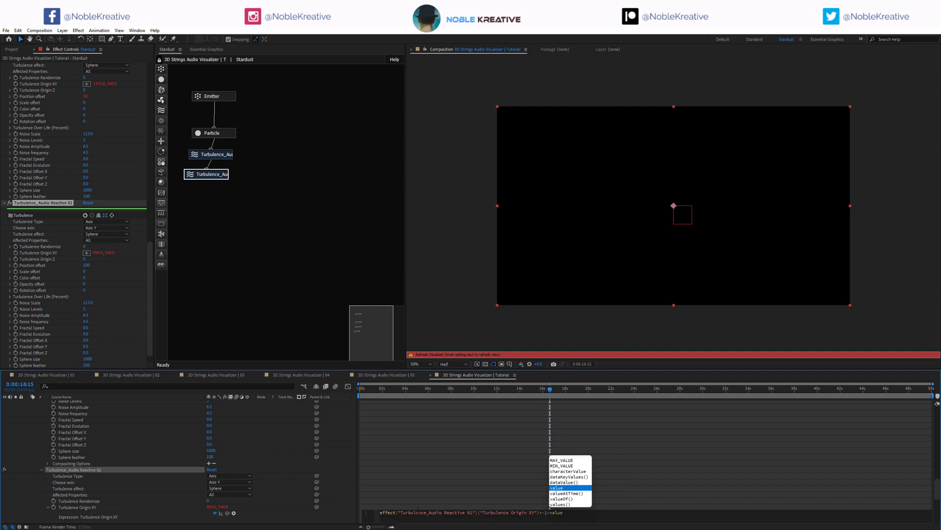
{"action": "left_click", "coordinate": [339, 518]}
{"action": "left_click", "coordinate": [339, 518]}
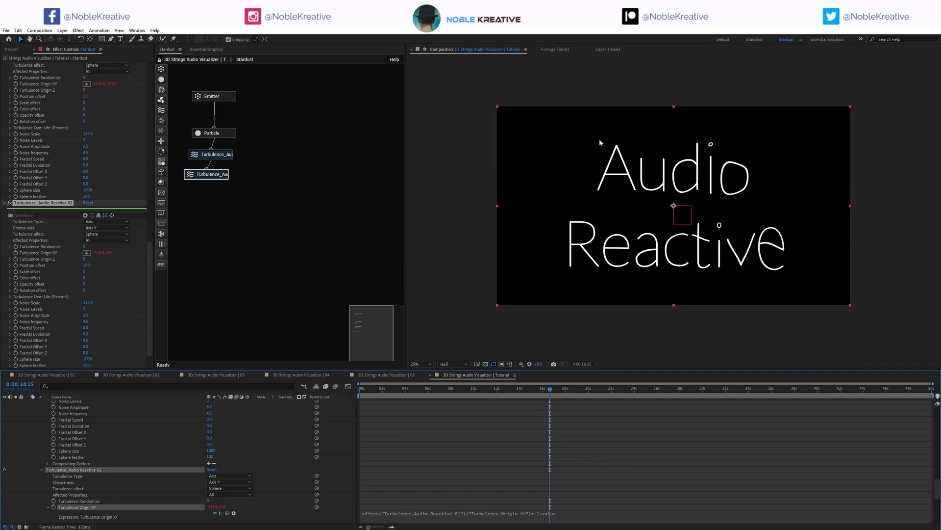
Step: Set the base Y value of Turbulence_Audio Reactive 02's Turbulence Origin XY to 1080
{"action": "scroll", "coordinate": [599, 139], "scroll_direction": "down", "scroll_amount": 1}
{"action": "left_click", "coordinate": [224, 506]}
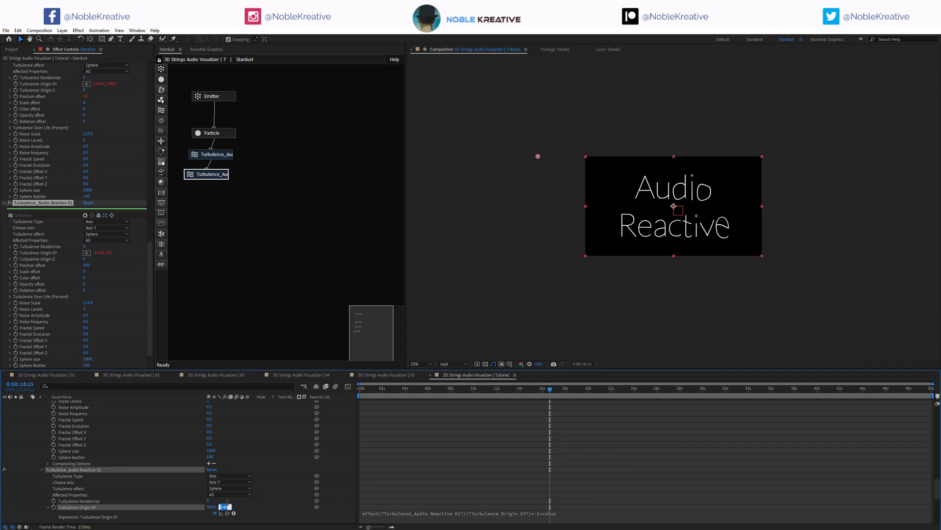
{"action": "type", "text": "1080"}
{"action": "key", "text": "Return"}
{"action": "scroll", "coordinate": [95, 435], "scroll_direction": "up", "scroll_amount": 4}
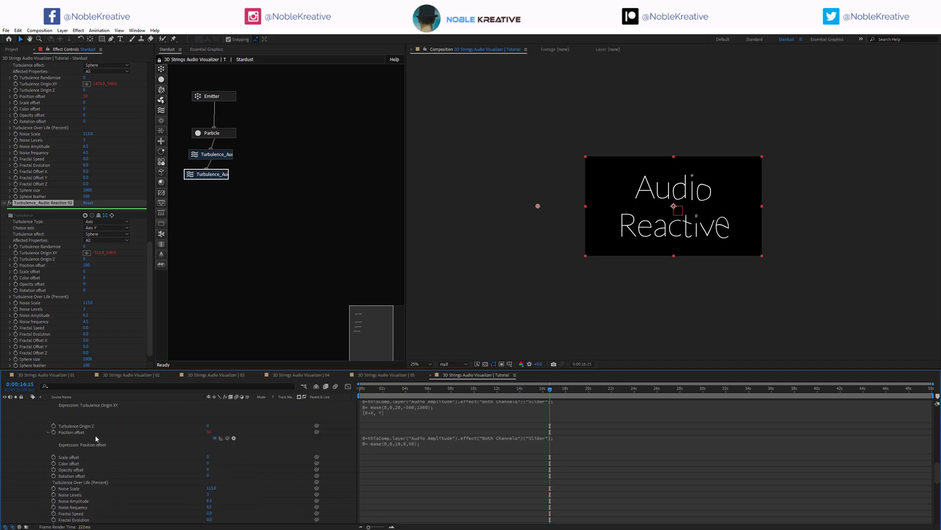
Step: Show only the Stardust layer's properties that have expressions in the timeline
{"action": "scroll", "coordinate": [97, 438], "scroll_direction": "up", "scroll_amount": 2}
{"action": "left_click", "coordinate": [89, 402]}
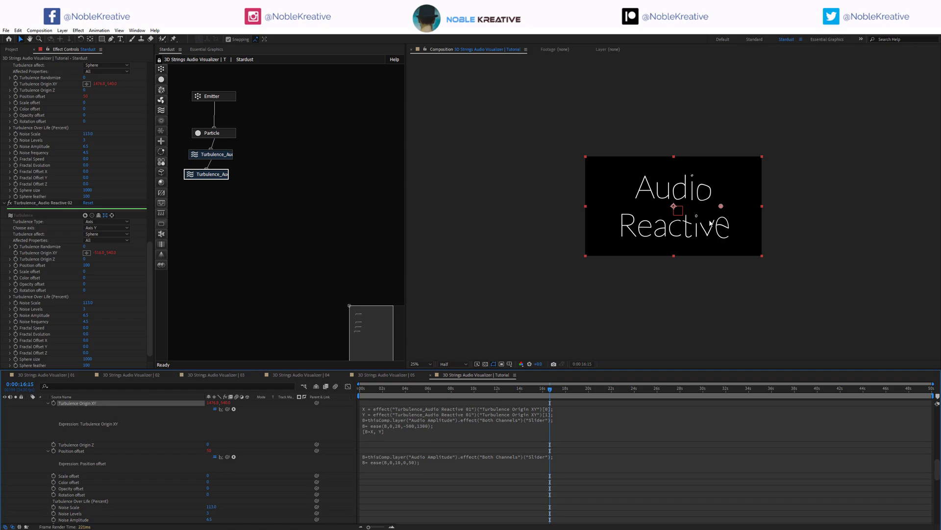
{"action": "scroll", "coordinate": [191, 451], "scroll_direction": "down", "scroll_amount": 4}
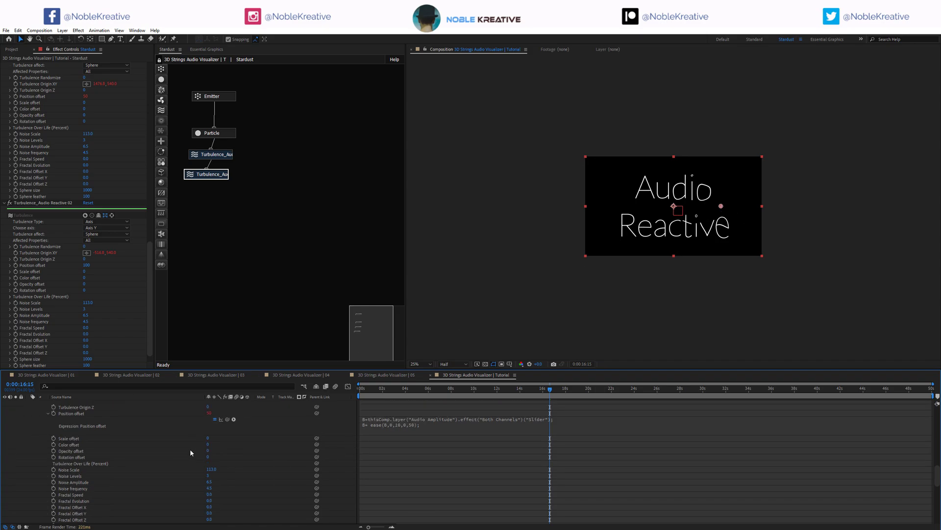
{"action": "scroll", "coordinate": [171, 457], "scroll_direction": "down", "scroll_amount": 4}
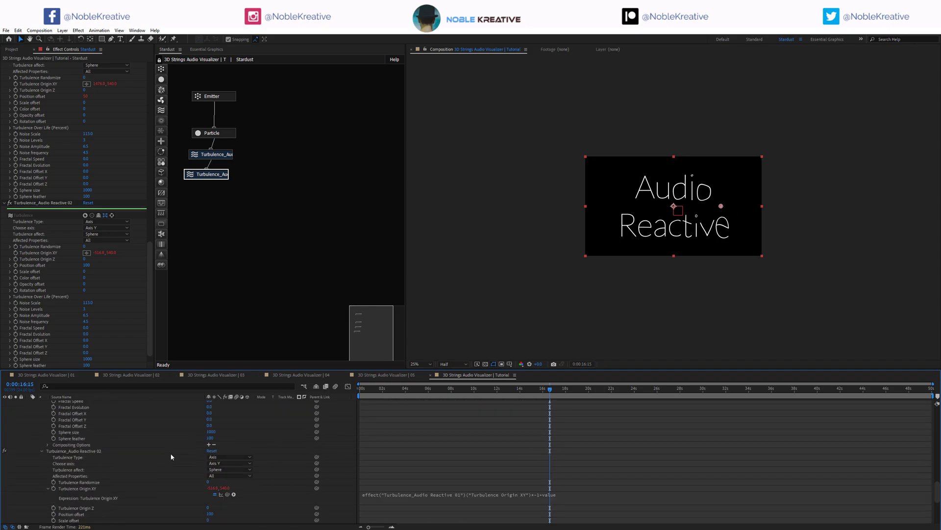
{"action": "key", "text": "e"}
{"action": "key", "text": "e"}
{"action": "scroll", "coordinate": [173, 476], "scroll_direction": "down", "scroll_amount": 3}
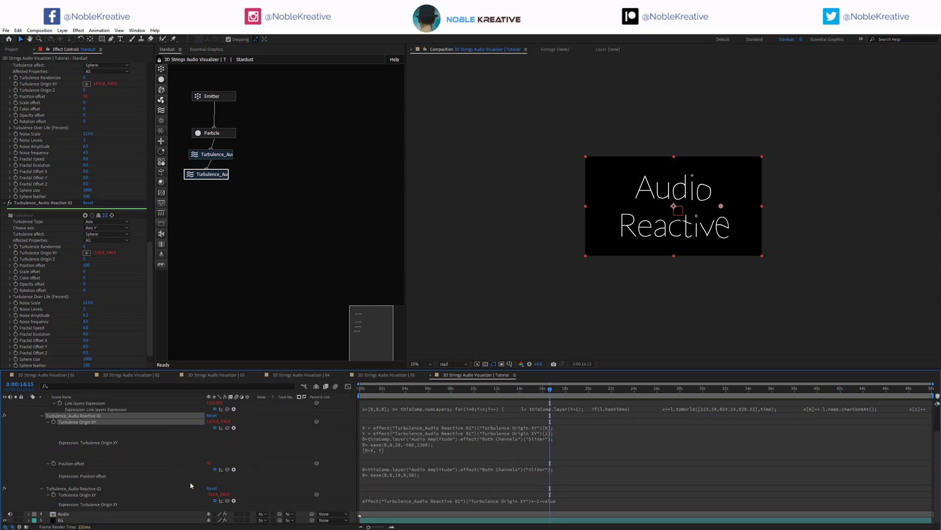
Step: Raise the base X of Turbulence_Audio Reactive 02's Turbulence Origin XY to about 1711, checking it near 39 seconds
{"action": "left_click_drag", "start_coordinate": [212, 494], "coordinate": [447, 490]}
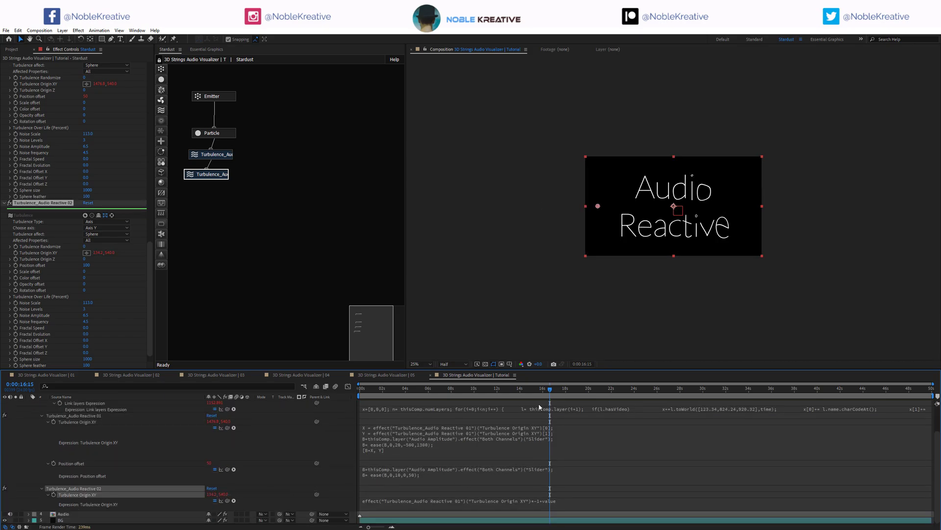
{"action": "left_click_drag", "start_coordinate": [535, 391], "coordinate": [817, 396]}
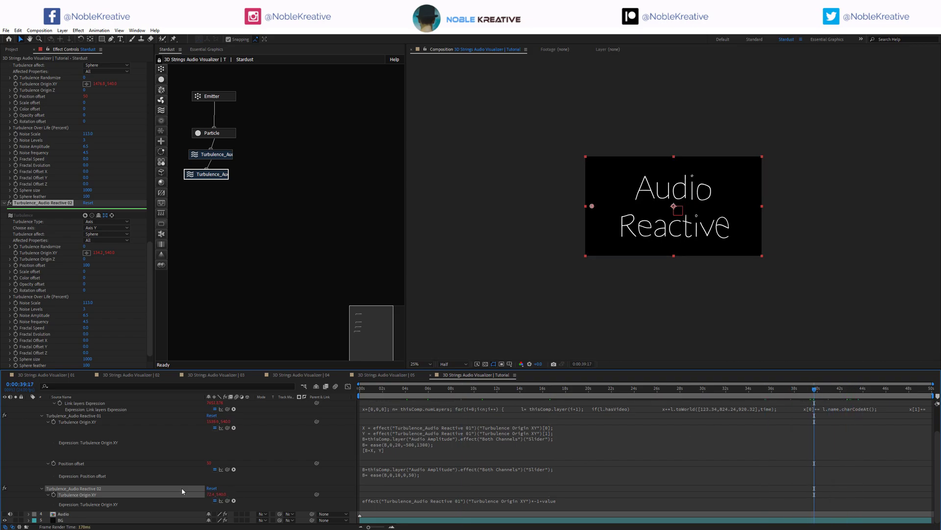
{"action": "left_click_drag", "start_coordinate": [215, 495], "coordinate": [239, 494]}
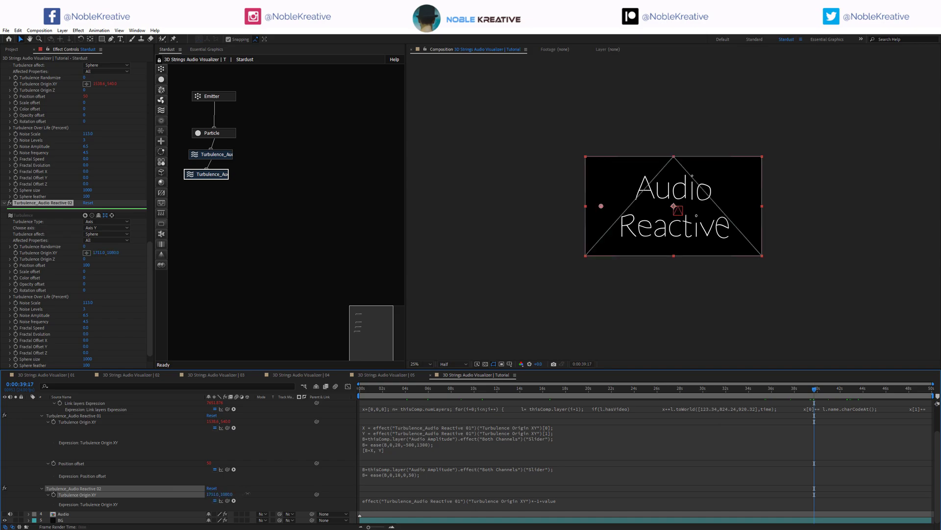
{"action": "left_click", "coordinate": [215, 500]}
Step: Check how Turbulence_Audio Reactive 01's Turbulence Origin XY moves with the audio, ending at about 15 seconds
{"action": "scroll", "coordinate": [145, 452], "scroll_direction": "up", "scroll_amount": 1}
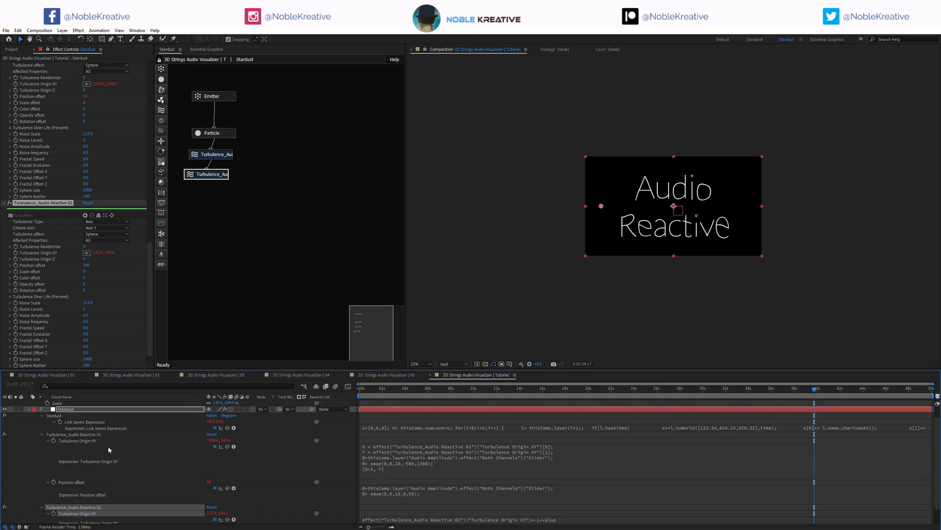
{"action": "left_click", "coordinate": [108, 441]}
{"action": "left_click_drag", "start_coordinate": [586, 389], "coordinate": [451, 392]}
{"action": "left_click", "coordinate": [542, 392]}
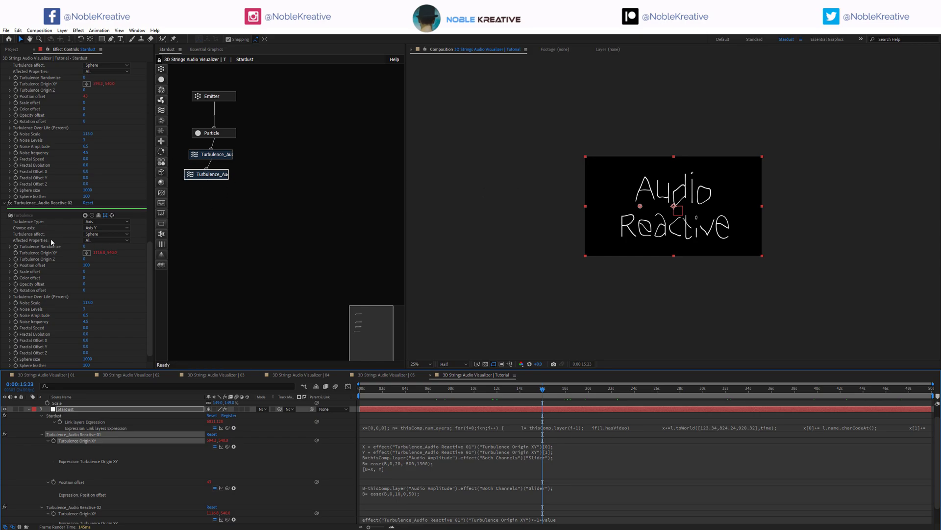
Step: Switch the turbulence axis of Turbulence_Audio Reactive 02 to Axis X
{"action": "left_click", "coordinate": [209, 174]}
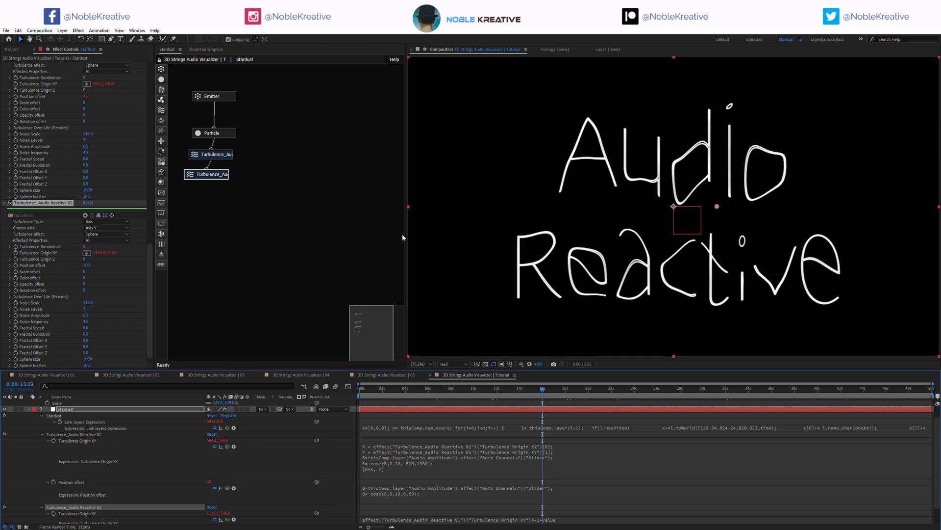
{"action": "left_click", "coordinate": [106, 227]}
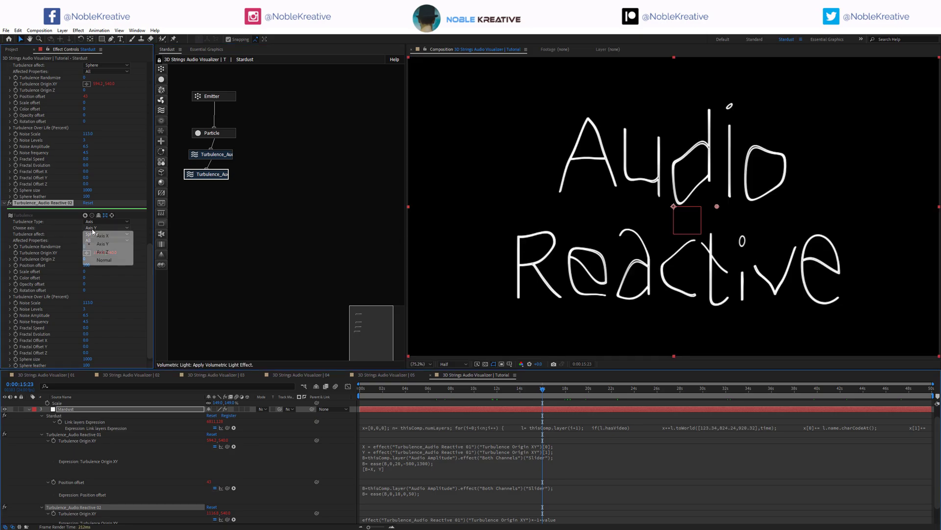
{"action": "left_click", "coordinate": [103, 236]}
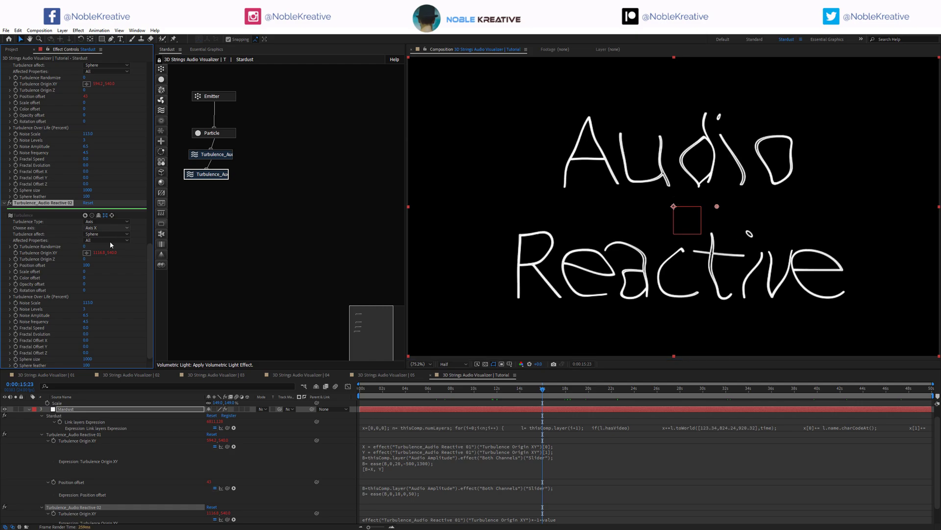
Step: Set Turbulence_Audio Reactive 02's Noise Scale to 250, Noise Amplitude to 150 and Noise frequency to 5.6
{"action": "left_click", "coordinate": [88, 303]}
{"action": "type", "text": "250"}
{"action": "left_click", "coordinate": [86, 314]}
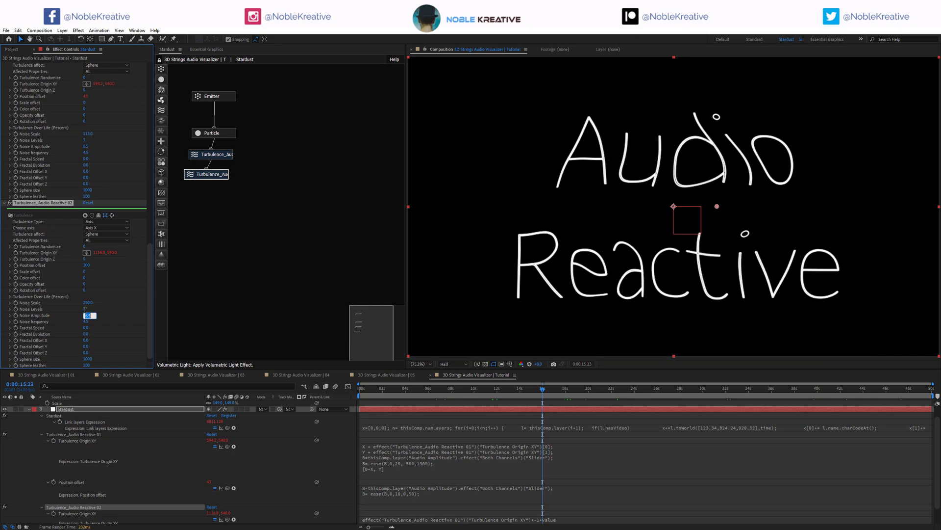
{"action": "key", "text": "Return"}
{"action": "left_click", "coordinate": [87, 321]}
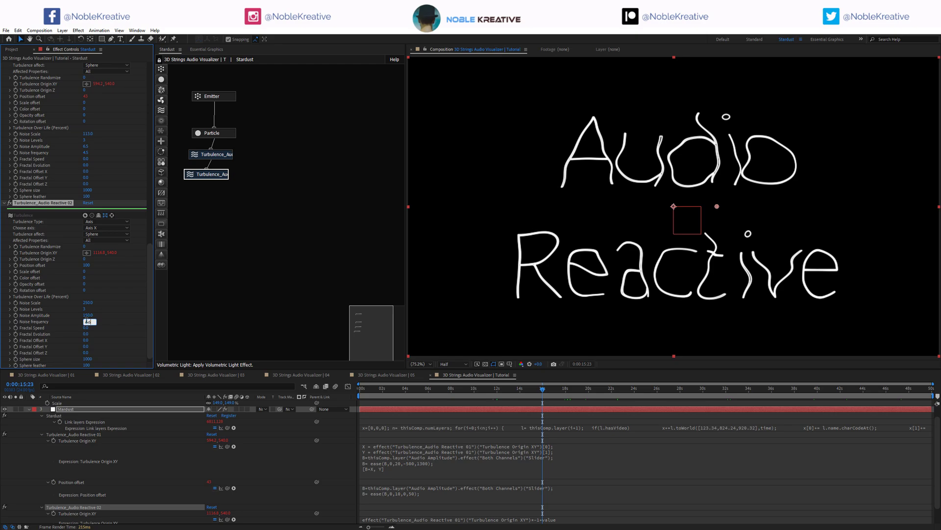
{"action": "type", "text": "5.6"}
{"action": "key", "text": "Return"}
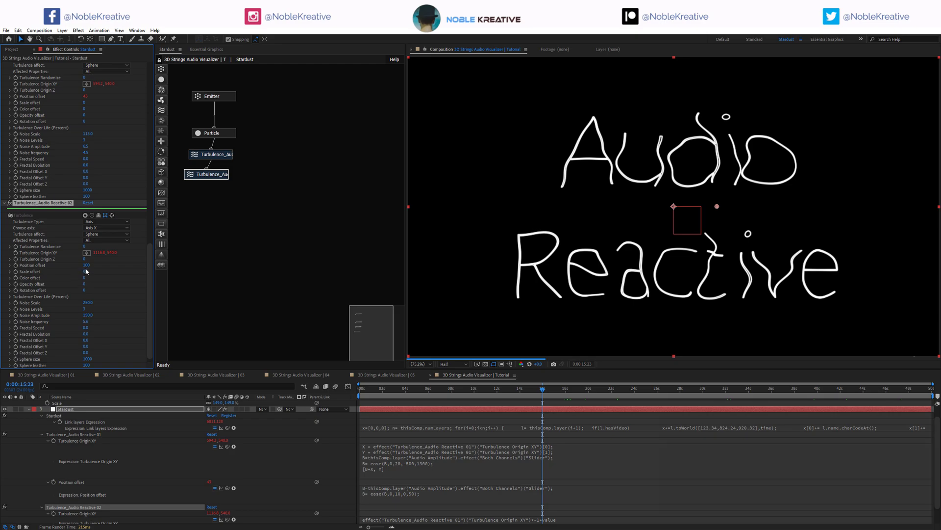
Step: Set Turbulence_Audio Reactive 02's Position offset to 70, Scale offset to 50, Color offset to 33 and Opacity offset to 33
{"action": "left_click", "coordinate": [86, 265]}
{"action": "key", "text": "Return"}
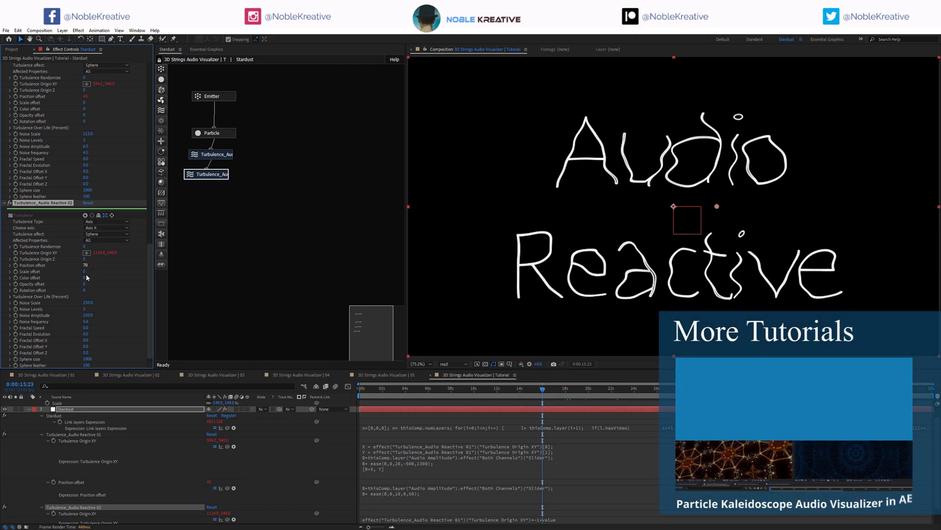
{"action": "left_click", "coordinate": [84, 271]}
{"action": "type", "text": "50"}
{"action": "left_click", "coordinate": [85, 277]}
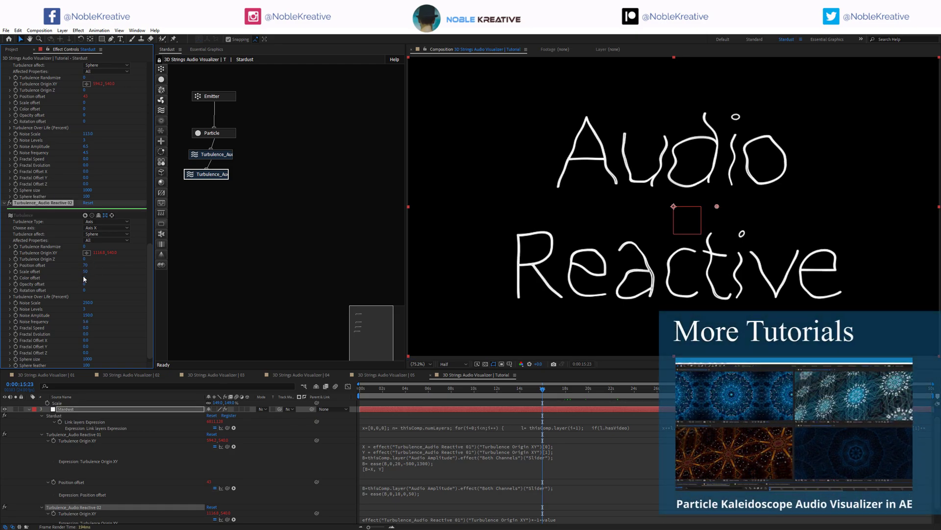
{"action": "type", "text": "33"}
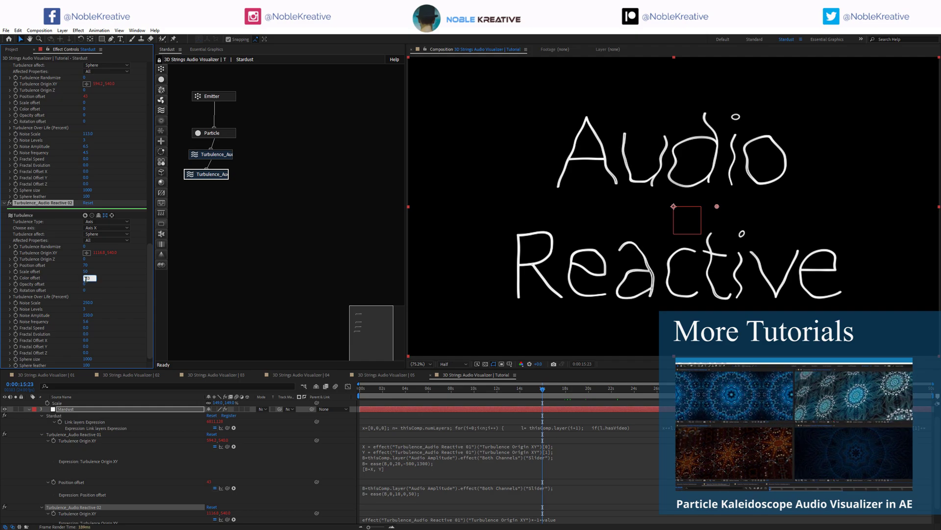
{"action": "key", "text": "Return"}
{"action": "left_click", "coordinate": [84, 284]}
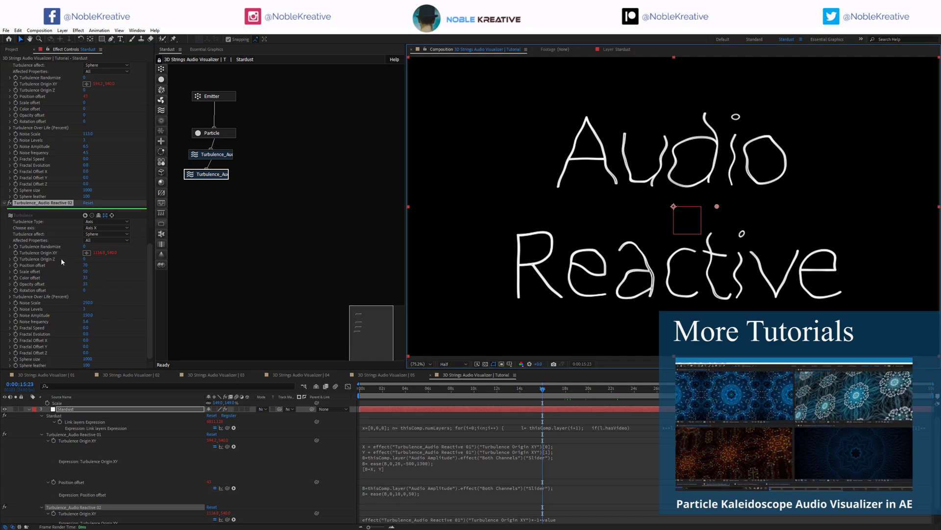
Step: Enter 33 for the last offset of Turbulence_Audio Reactive 02 and display the turbulence sphere guides in the composition
{"action": "type", "text": "33"}
{"action": "key", "text": "Return"}
{"action": "left_click", "coordinate": [92, 215]}
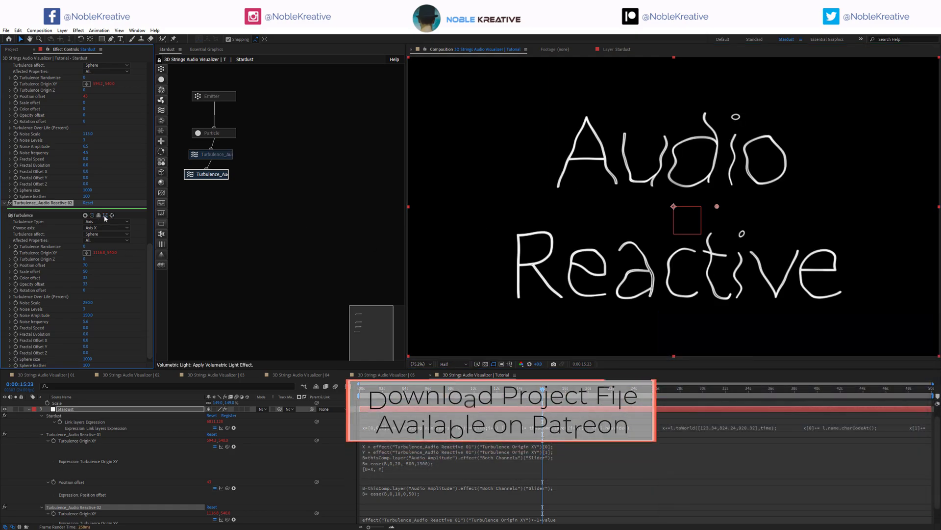
{"action": "scroll", "coordinate": [640, 216], "scroll_direction": "down", "scroll_amount": 4}
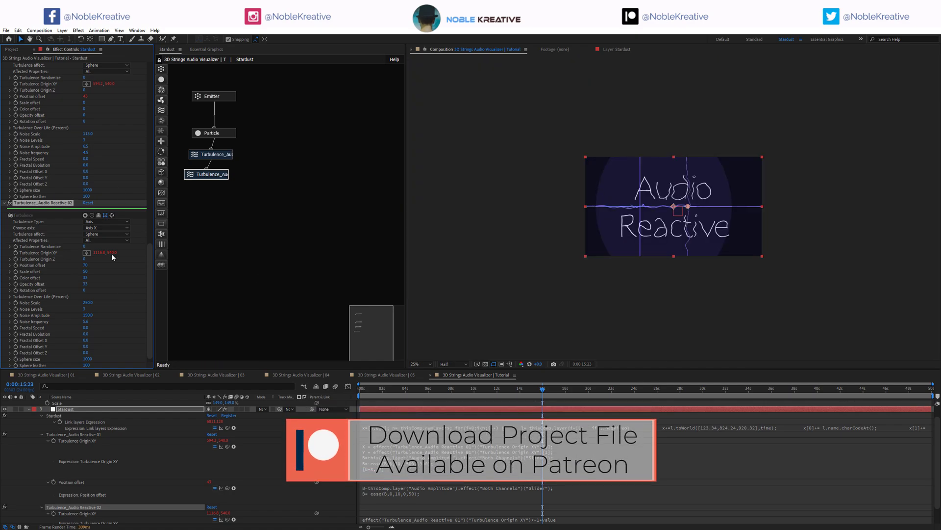
Step: Set Turbulence_Audio Reactive 01's Sphere size to 800
{"action": "left_click", "coordinate": [221, 156]}
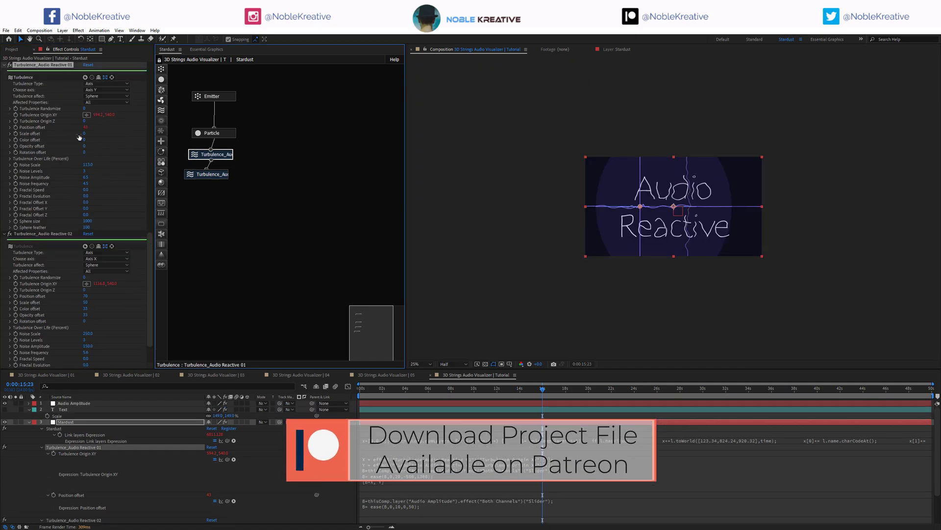
{"action": "left_click", "coordinate": [88, 221]}
{"action": "type", "text": "800"}
{"action": "key", "text": "Return"}
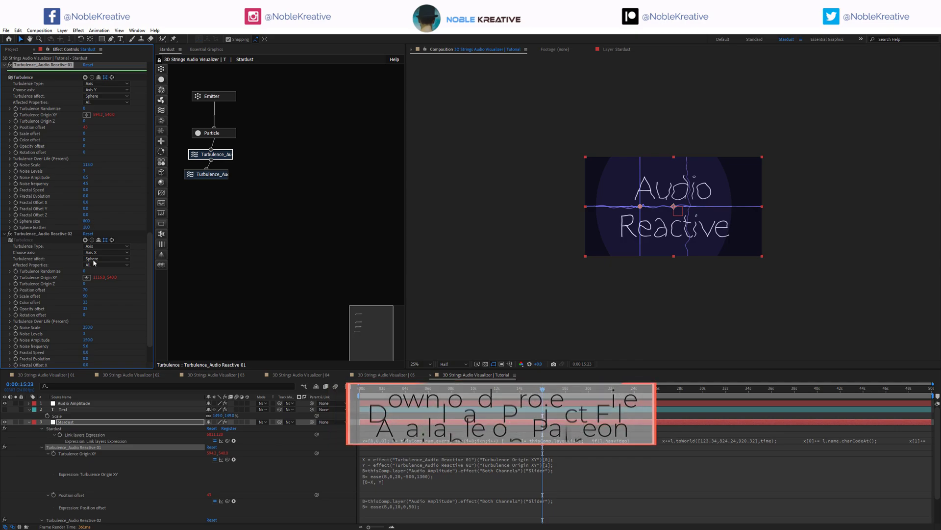
Step: Set Turbulence_Audio Reactive 02's Sphere size to 500
{"action": "scroll", "coordinate": [62, 304], "scroll_direction": "down", "scroll_amount": 2}
{"action": "left_click", "coordinate": [89, 351]}
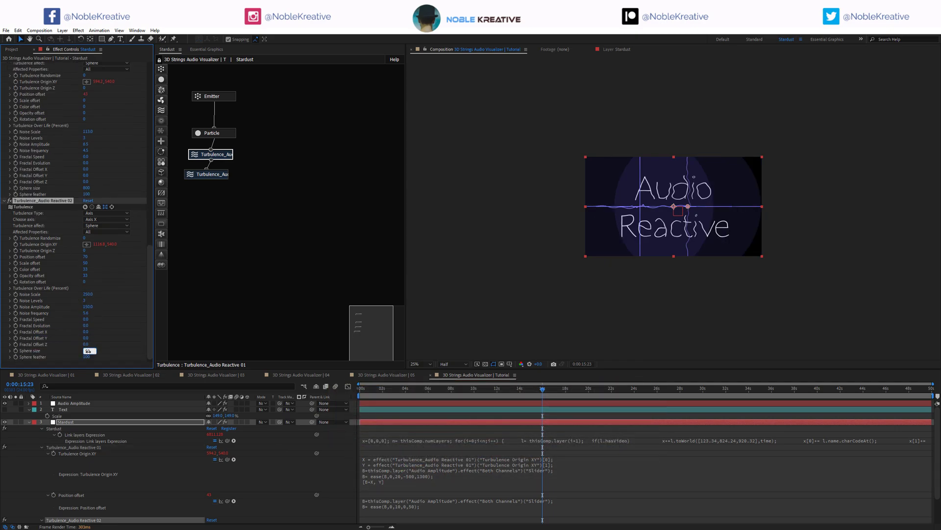
{"action": "key", "text": "Return"}
{"action": "left_click", "coordinate": [87, 351]}
{"action": "key", "text": "Return"}
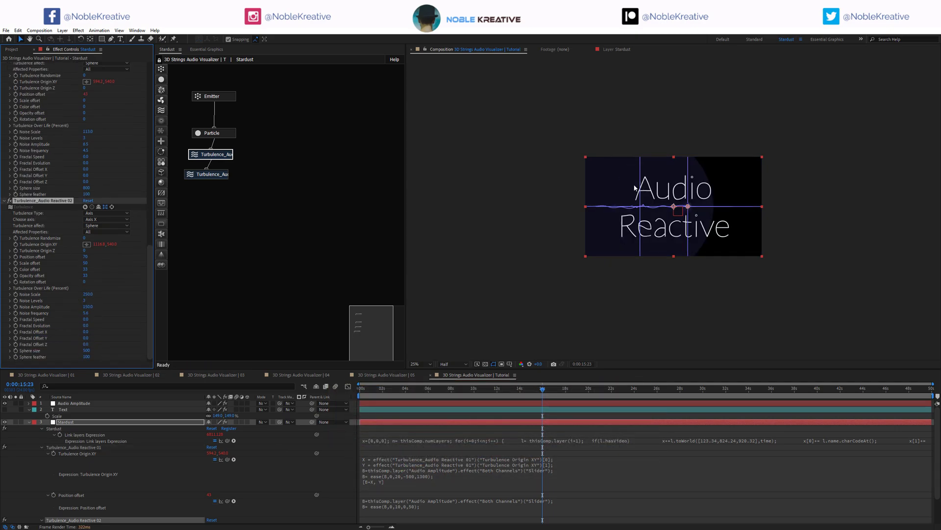
Step: Check how the two turbulence spheres move over the text at several points in the timeline, ending at about 7 seconds
{"action": "scroll", "coordinate": [678, 216], "scroll_direction": "up", "scroll_amount": 2}
{"action": "scroll", "coordinate": [671, 223], "scroll_direction": "down", "scroll_amount": 1}
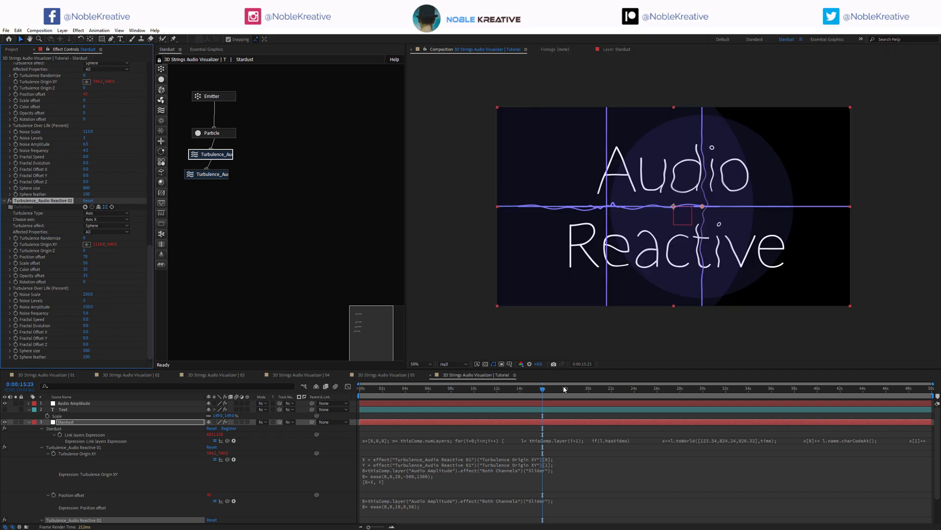
{"action": "left_click_drag", "start_coordinate": [563, 389], "coordinate": [846, 390]}
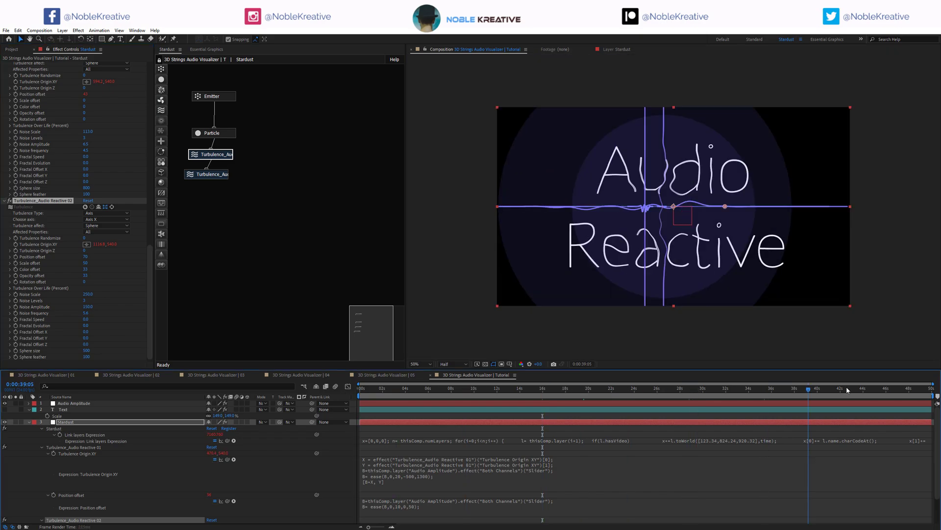
{"action": "left_click", "coordinate": [482, 391]}
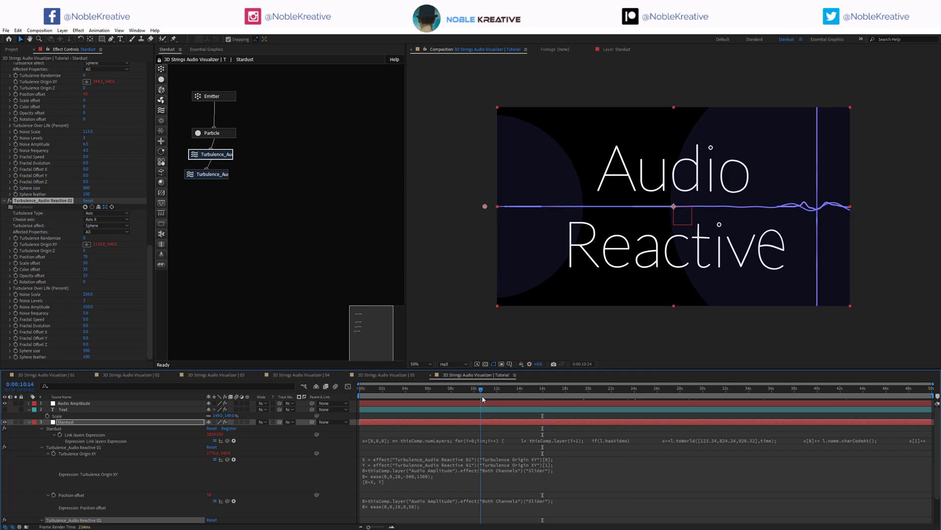
{"action": "left_click_drag", "start_coordinate": [482, 396], "coordinate": [440, 396]}
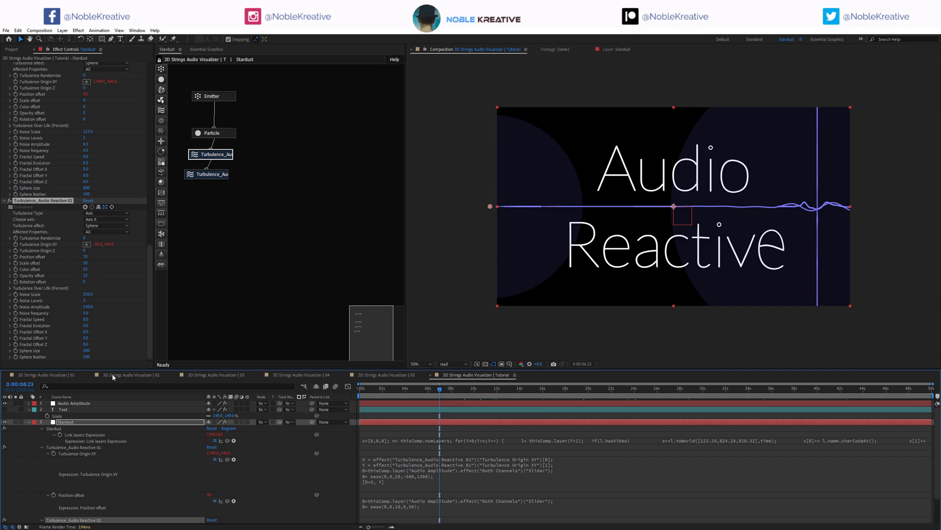
Step: Set Turbulence_Audio Reactive 02's Sphere size to 700 and hide the turbulence sphere guides
{"action": "left_click", "coordinate": [86, 350]}
{"action": "type", "text": "700"}
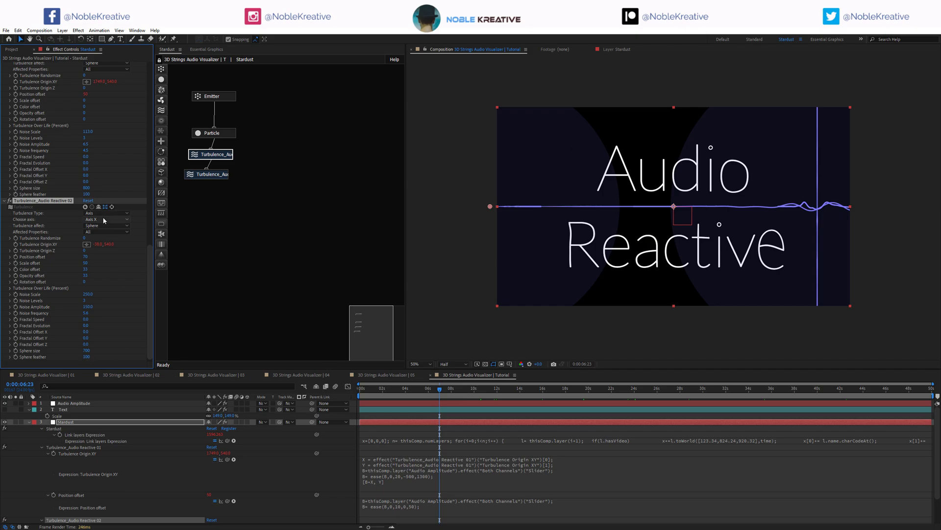
{"action": "left_click_drag", "start_coordinate": [149, 294], "coordinate": [128, 53]}
{"action": "left_click", "coordinate": [146, 95]}
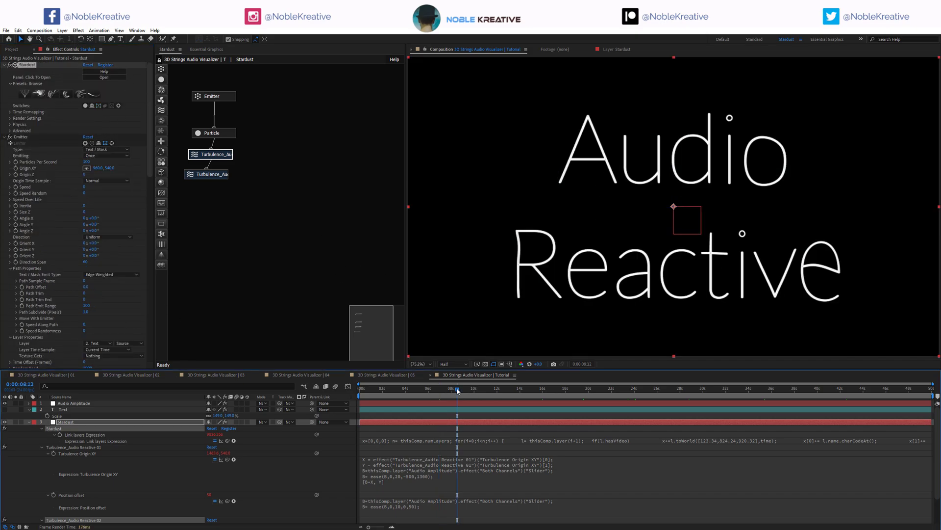
Step: End the work area at about 10 seconds, collapse the layers' properties and preview the animation from the start
{"action": "left_click_drag", "start_coordinate": [458, 390], "coordinate": [475, 391]}
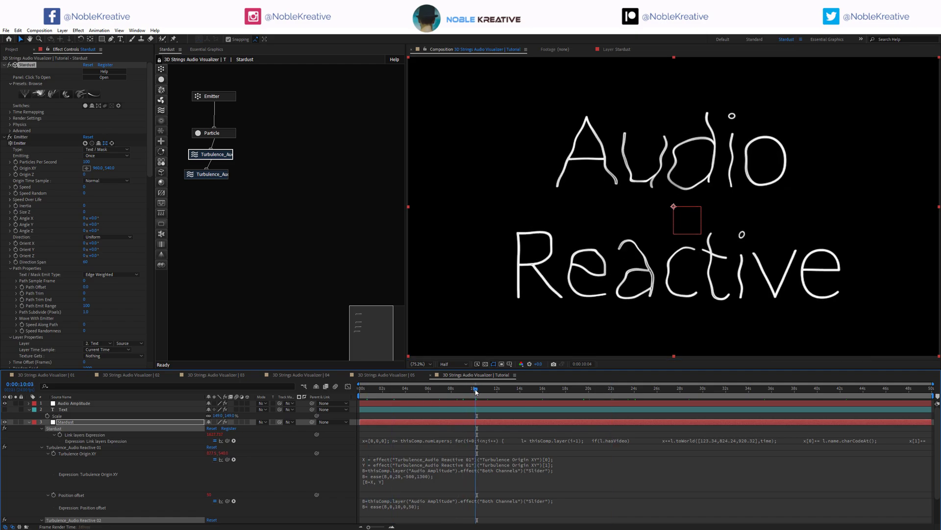
{"action": "key", "text": "n"}
{"action": "left_click", "coordinate": [28, 422]}
{"action": "left_click", "coordinate": [29, 409]}
{"action": "left_click", "coordinate": [342, 469]}
{"action": "key", "text": "Home"}
{"action": "key", "text": "space"}
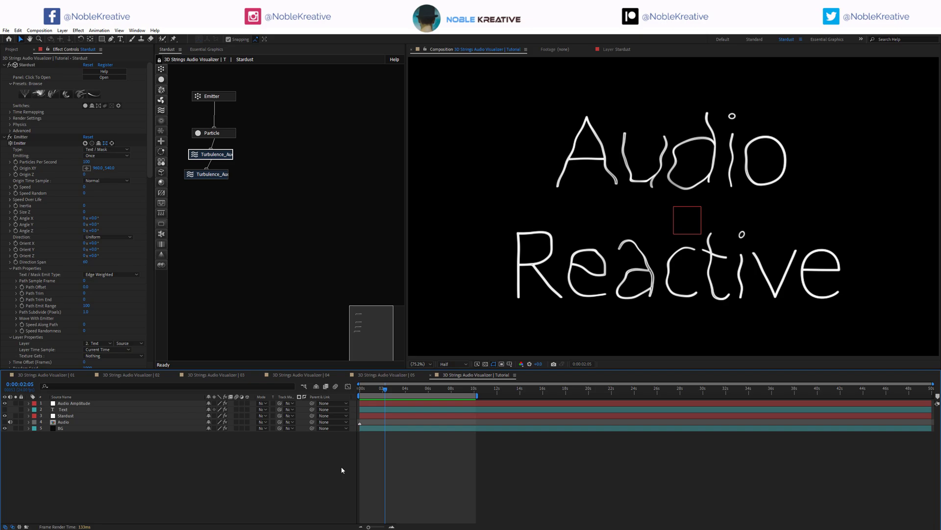
Step: Clone Turbulence_Audio Reactive 02 as Turbulence_Audio Reactive 03, chained below it, and set the clone's Turbulence effect to Infinite
{"action": "left_click", "coordinate": [206, 174]}
{"action": "key", "text": "e"}
{"action": "key", "text": "e"}
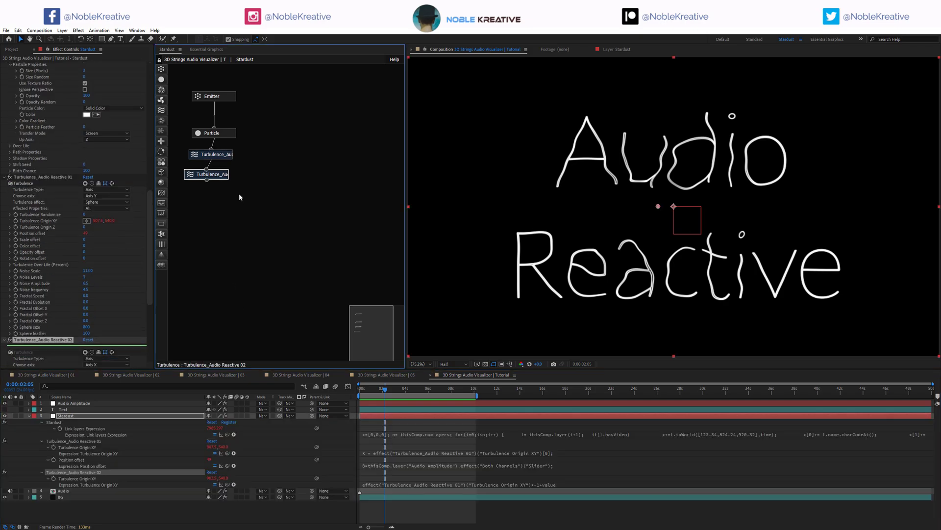
{"action": "left_click_drag", "start_coordinate": [217, 175], "coordinate": [221, 205]}
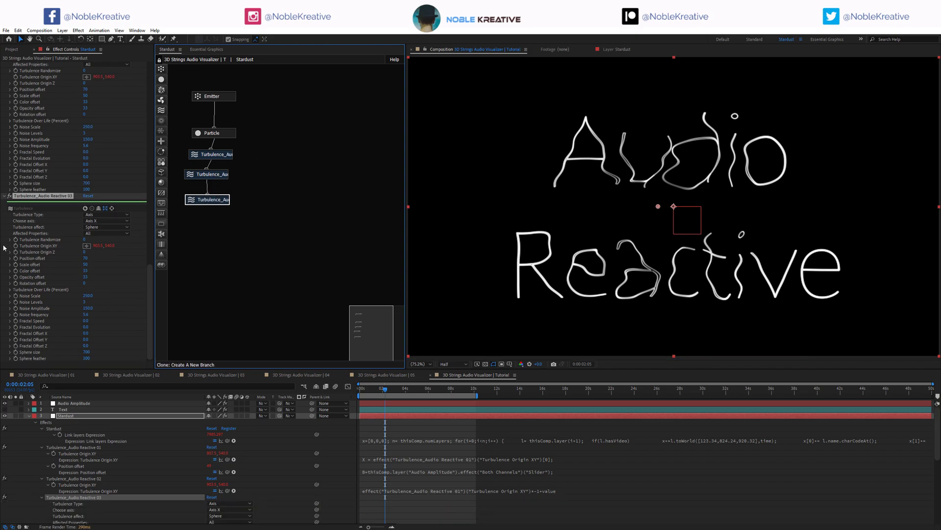
{"action": "left_click", "coordinate": [107, 227]}
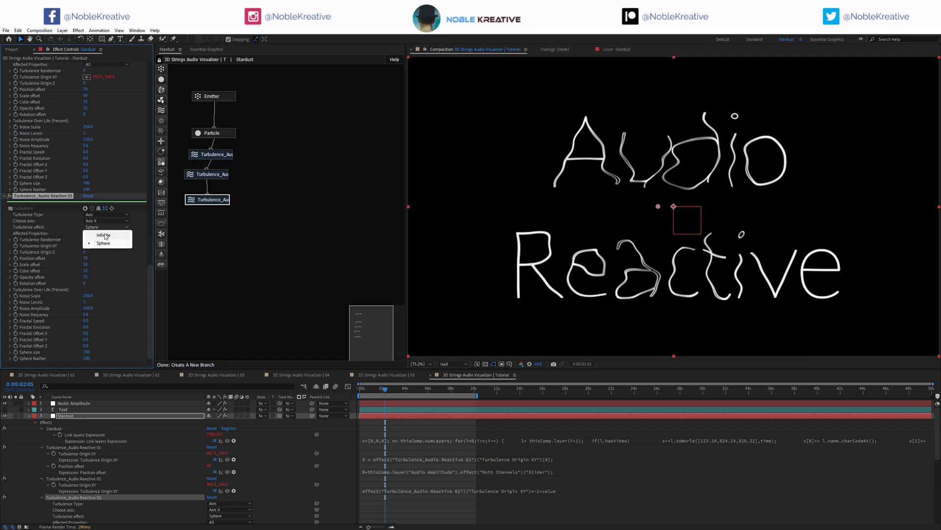
{"action": "left_click", "coordinate": [117, 236]}
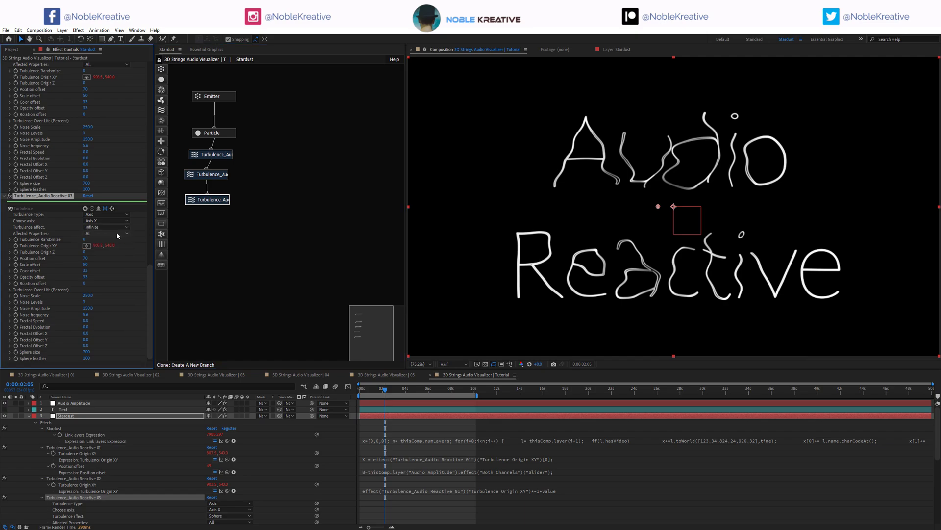
Step: Remove Turbulence_Audio Reactive 03's Turbulence Origin XY expression and add an expression to its Position offset
{"action": "left_click", "coordinate": [15, 246], "text": "alt"}
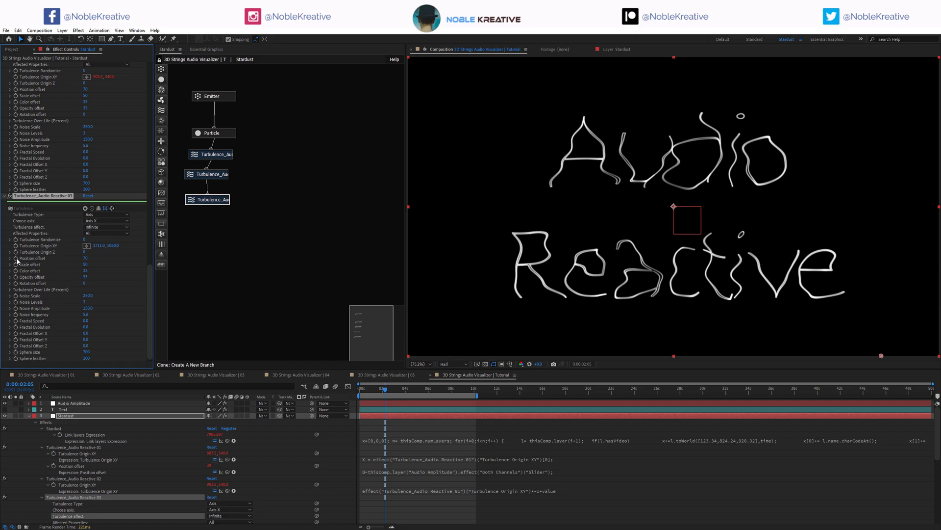
{"action": "left_click", "coordinate": [17, 258], "text": "alt"}
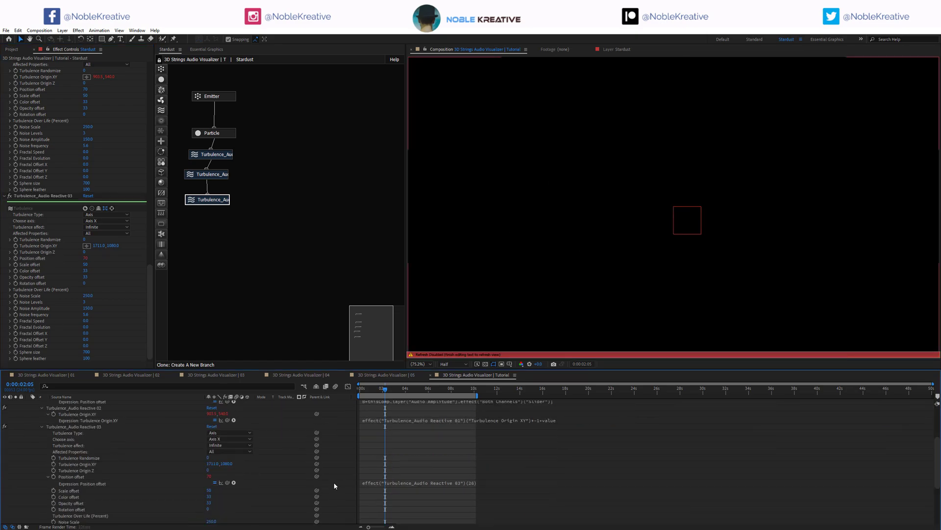
{"action": "left_click", "coordinate": [336, 485]}
Step: Copy Turbulence_Audio Reactive 01's Position offset expression to Turbulence_Audio Reactive 03's Position offset and change it to ease(B,10,20,-20,20)
{"action": "scroll", "coordinate": [336, 474], "scroll_direction": "up", "scroll_amount": 1}
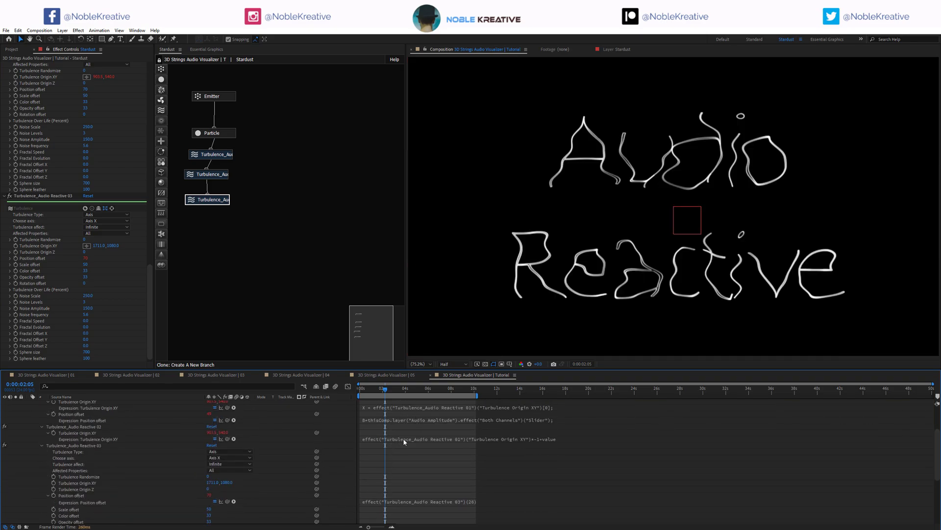
{"action": "left_click", "coordinate": [402, 439]}
{"action": "left_click", "coordinate": [400, 420]}
{"action": "key", "text": "ctrl+c"}
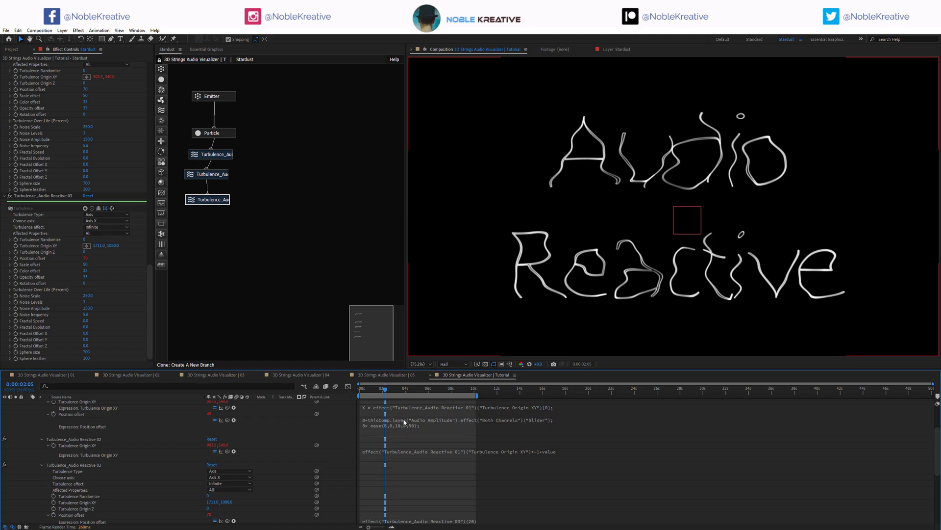
{"action": "scroll", "coordinate": [339, 468], "scroll_direction": "down", "scroll_amount": 3}
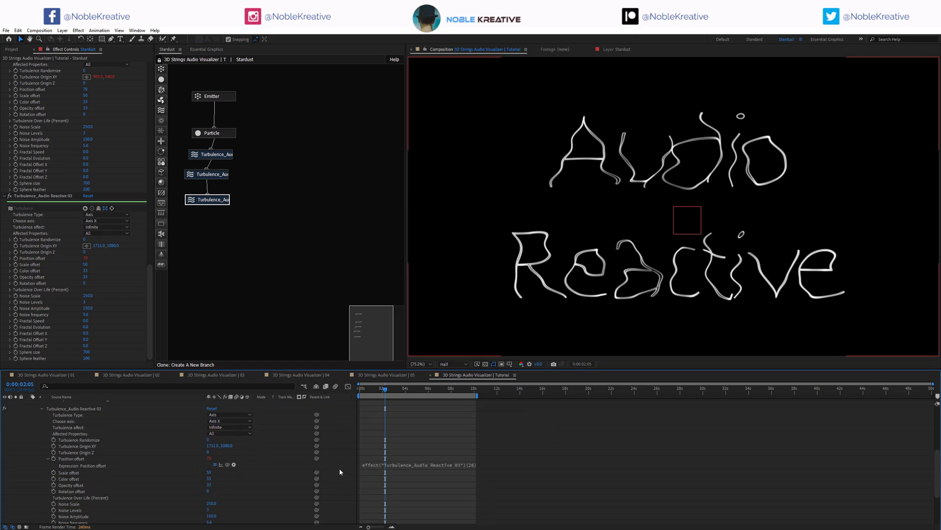
{"action": "left_click", "coordinate": [403, 467]}
{"action": "key", "text": "ctrl+v"}
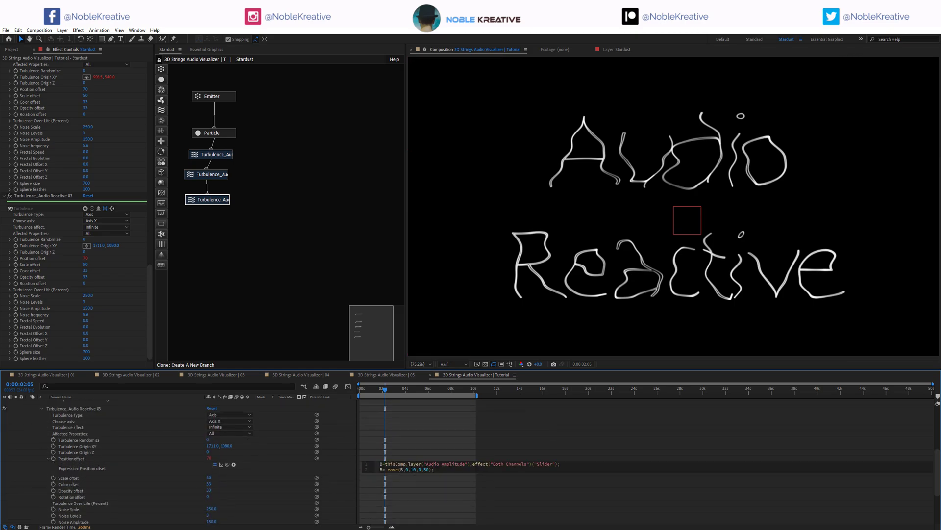
{"action": "left_click", "coordinate": [410, 490]}
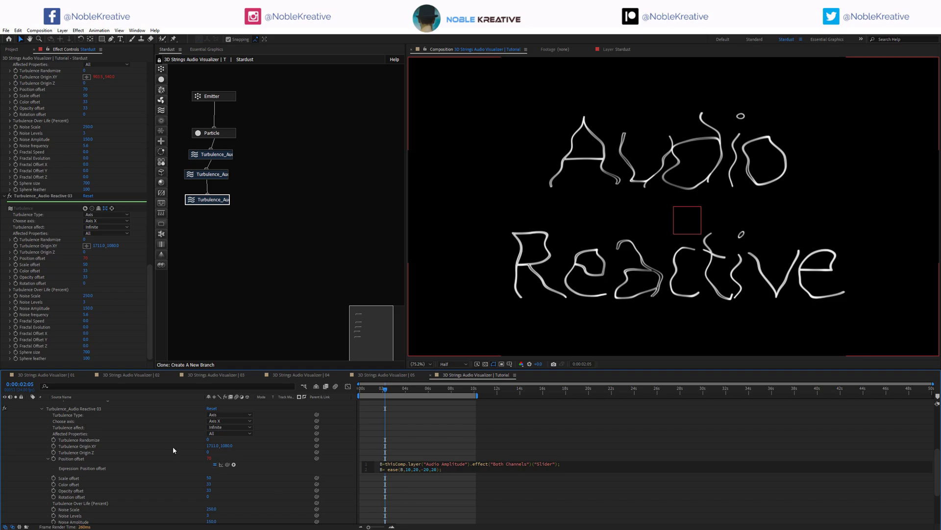
{"action": "left_click", "coordinate": [314, 480]}
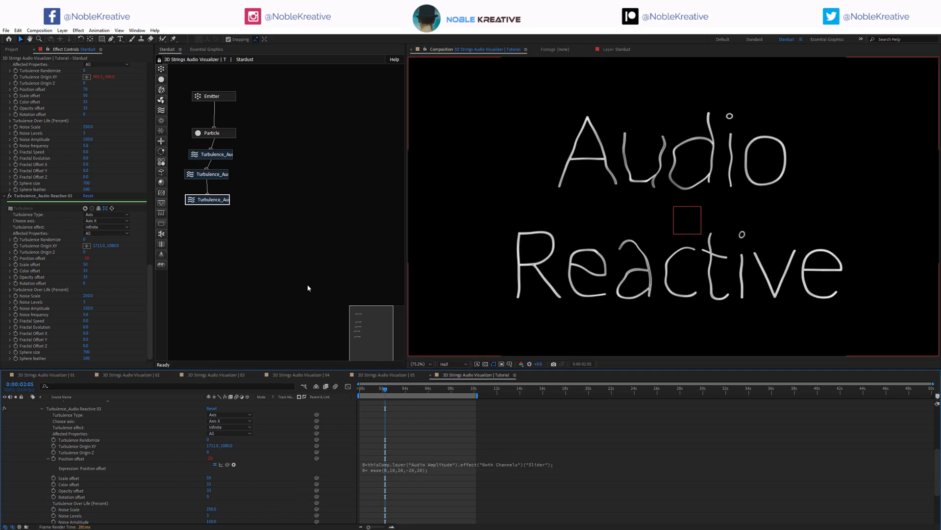
Step: Set Turbulence_Audio Reactive 03's Noise Scale to 100 and Noise Amplitude to 15.5
{"action": "left_click", "coordinate": [88, 296]}
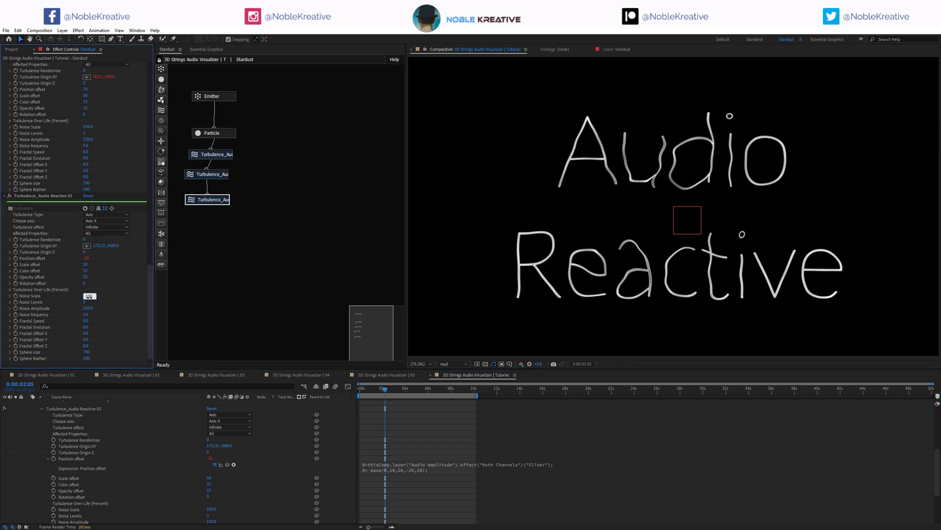
{"action": "left_click", "coordinate": [89, 308]}
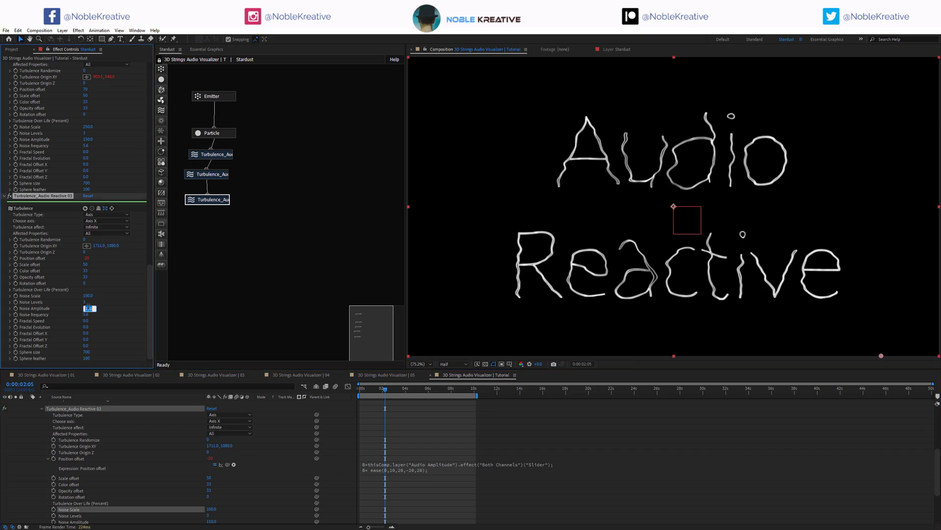
{"action": "type", "text": "15.5"}
{"action": "key", "text": "Return"}
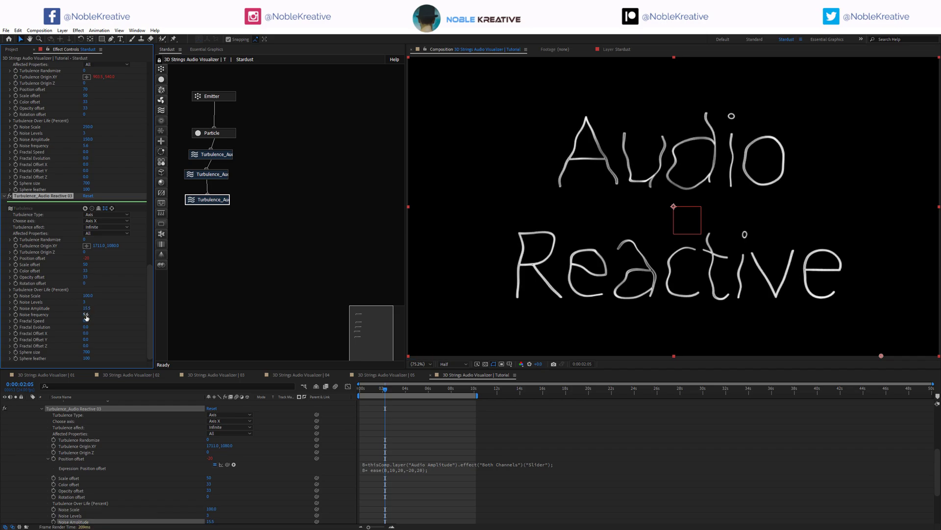
Step: Add an expression to Turbulence_Audio Reactive 03's Noise frequency and paste the copied Audio Amplitude ease expression into it
{"action": "left_click", "coordinate": [16, 314], "text": "alt"}
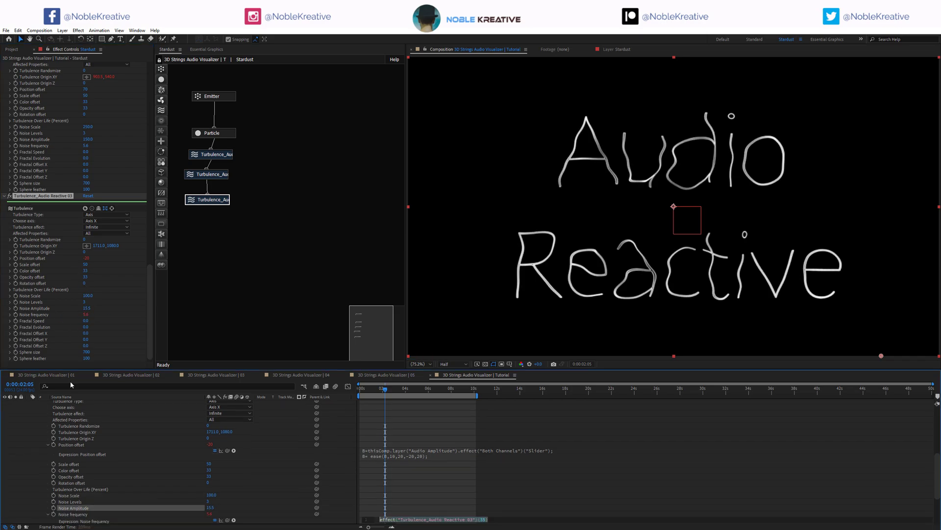
{"action": "key", "text": "ctrl+v"}
{"action": "left_click", "coordinate": [361, 484]}
{"action": "scroll", "coordinate": [361, 483], "scroll_direction": "down", "scroll_amount": 2}
{"action": "left_click", "coordinate": [432, 484]}
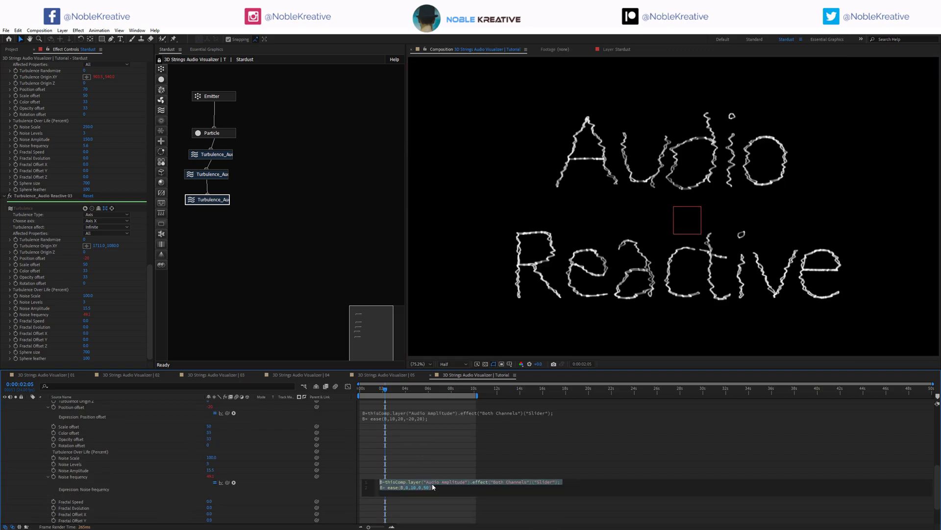
Step: Change the Noise frequency expression's easing to ease(B,10,20,5,700)
{"action": "left_click", "coordinate": [406, 488]}
{"action": "key", "text": "Delete"}
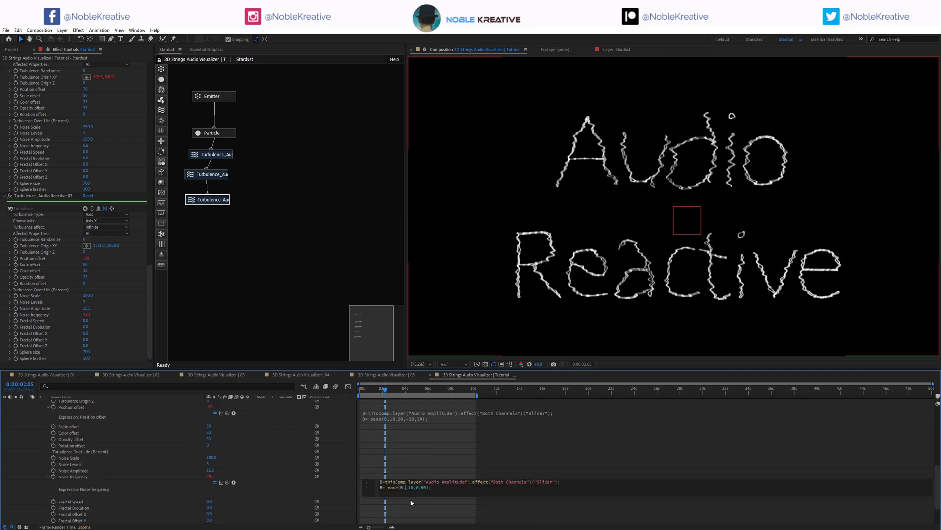
{"action": "type", "text": "10,20"}
{"action": "left_click", "coordinate": [201, 475]}
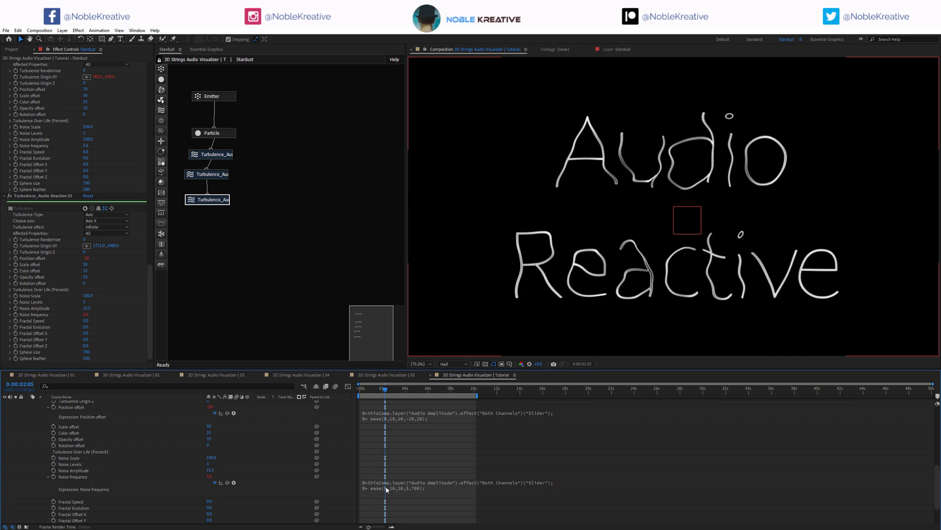
Step: At 6 seconds, change the output range of the Noise frequency ease expression to 50 and 100
{"action": "left_click_drag", "start_coordinate": [425, 394], "coordinate": [428, 393]}
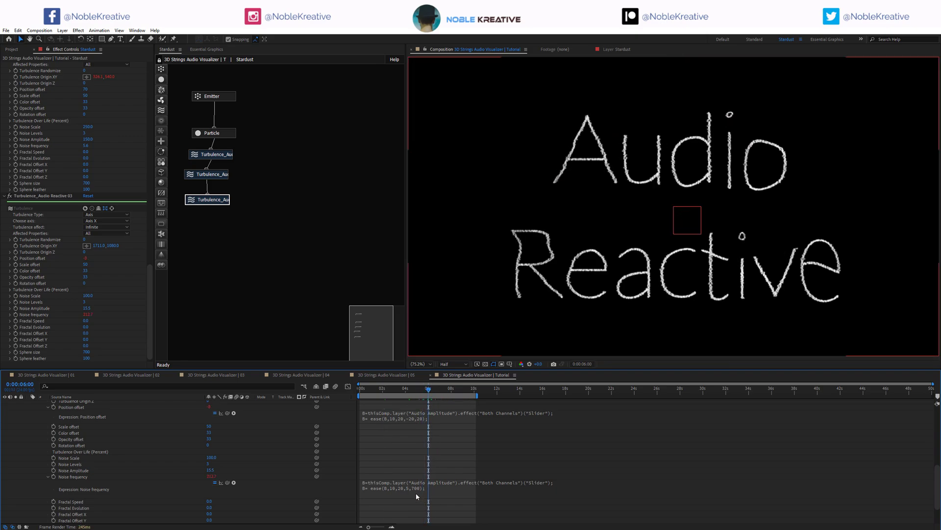
{"action": "left_click", "coordinate": [416, 492]}
{"action": "double_click", "coordinate": [431, 487]}
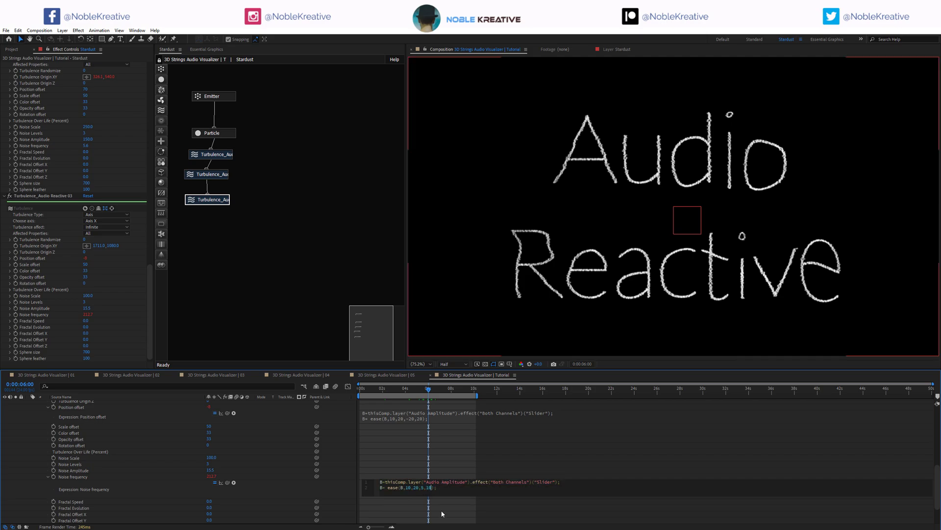
{"action": "type", "text": "50"}
{"action": "left_click", "coordinate": [441, 514]}
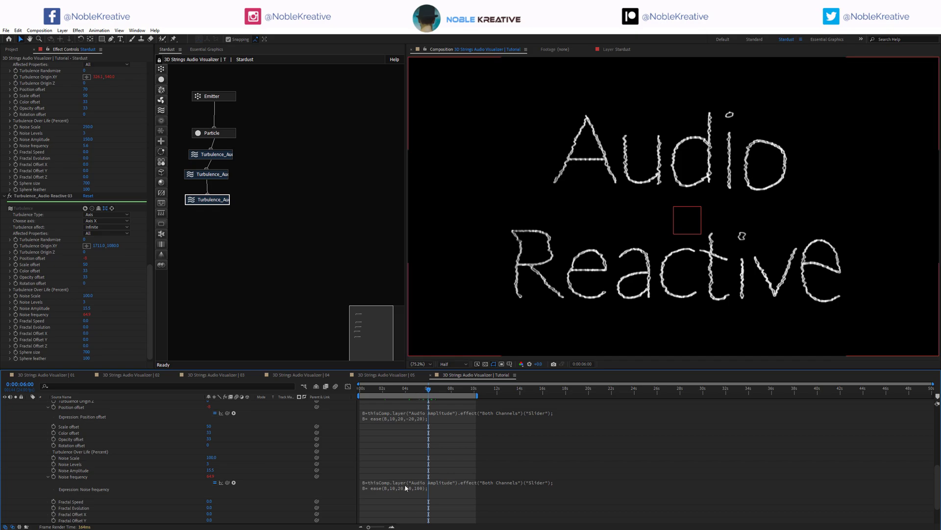
Step: Change the output range of Turbulence_Audio Reactive 03's Noise frequency ease expression to 5 and 15
{"action": "left_click", "coordinate": [417, 487]}
{"action": "double_click", "coordinate": [420, 488]}
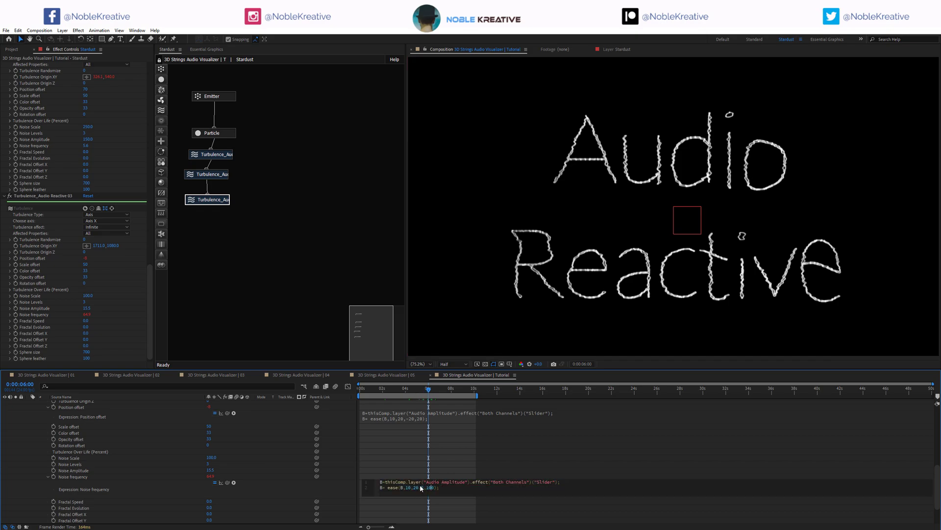
{"action": "key", "text": "BackSpace"}
{"action": "type", "text": "5"}
{"action": "left_click", "coordinate": [455, 443]}
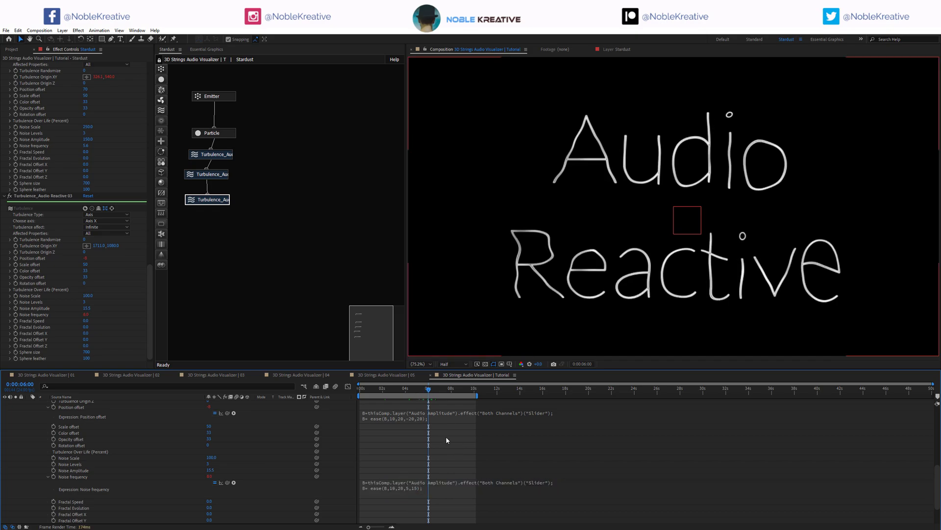
Step: At 0:00:07:17, set Turbulence_Audio Reactive 03's Noise Scale to 155 and Fractal Speed to 10
{"action": "left_click", "coordinate": [448, 388]}
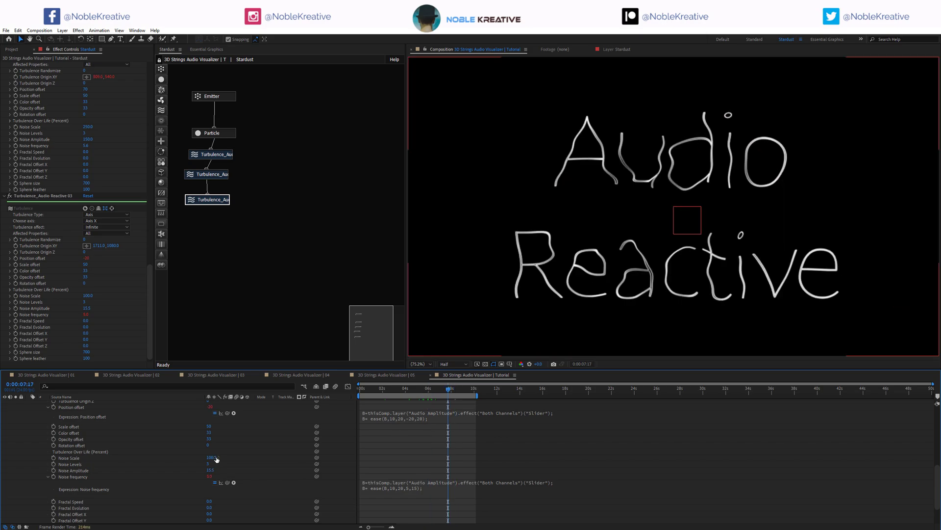
{"action": "left_click_drag", "start_coordinate": [217, 459], "coordinate": [229, 457]}
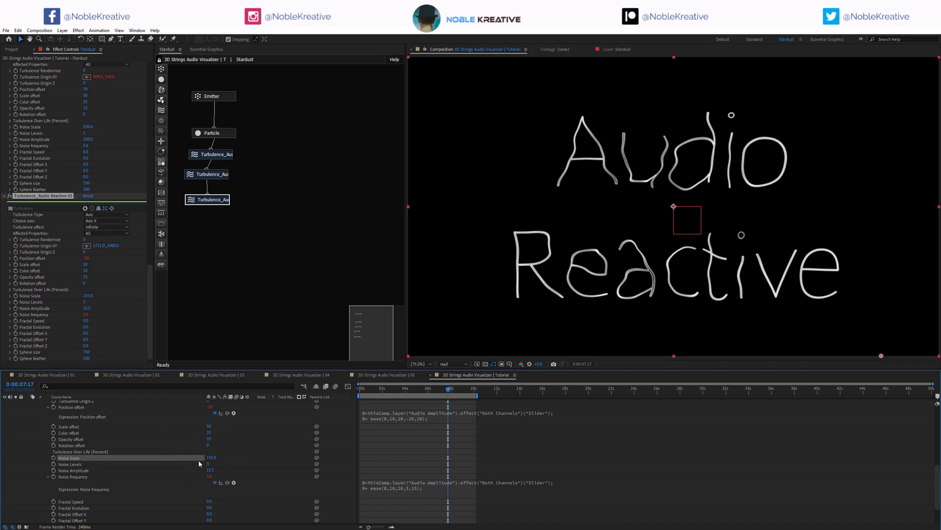
{"action": "left_click", "coordinate": [210, 501]}
{"action": "type", "text": "10"}
{"action": "left_click", "coordinate": [258, 496]}
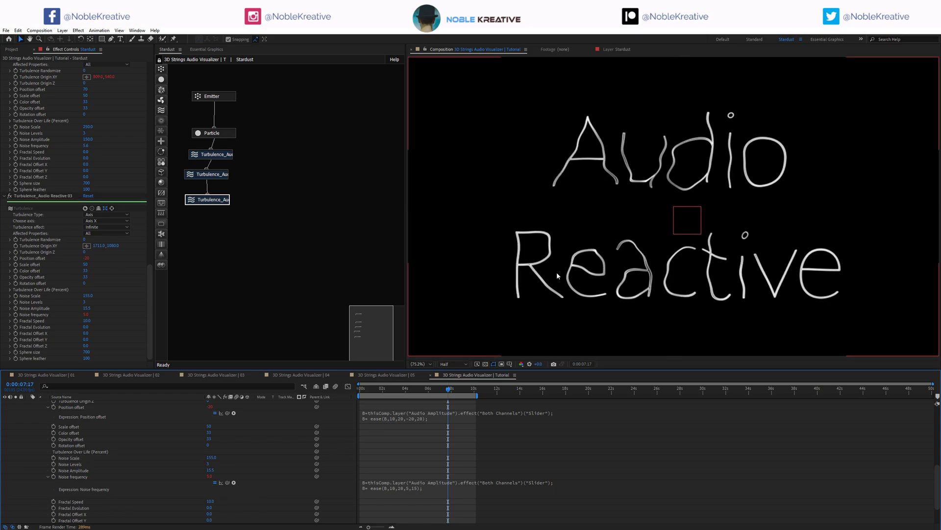
Step: Duplicate the Turbulence_Audio Reactive 03 node and attach the copy to the end of the node chain
{"action": "left_click", "coordinate": [219, 200]}
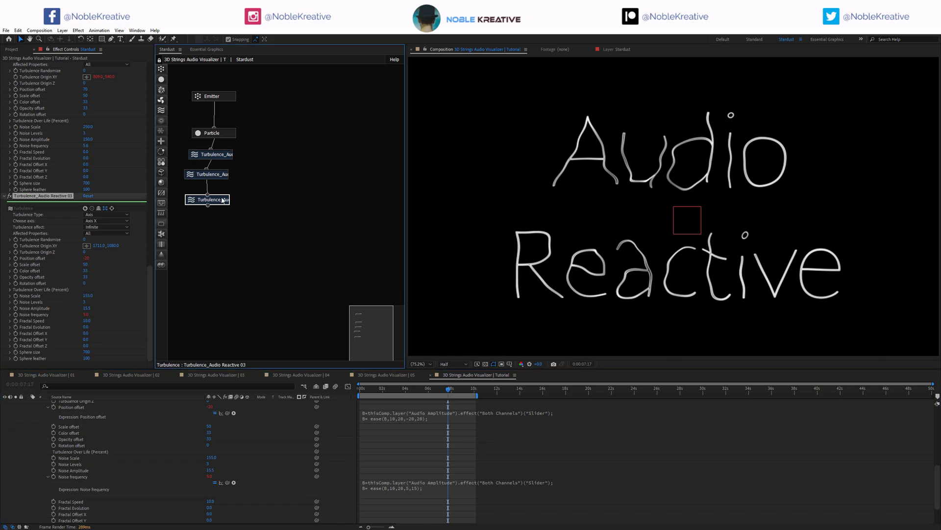
{"action": "key", "text": "ctrl+d"}
{"action": "left_click", "coordinate": [292, 216]}
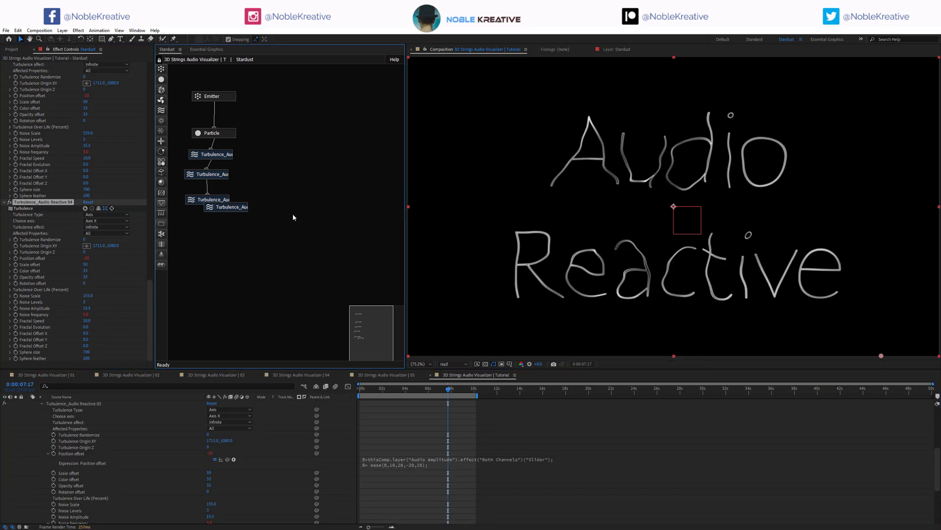
{"action": "left_click_drag", "start_coordinate": [227, 205], "coordinate": [207, 214]}
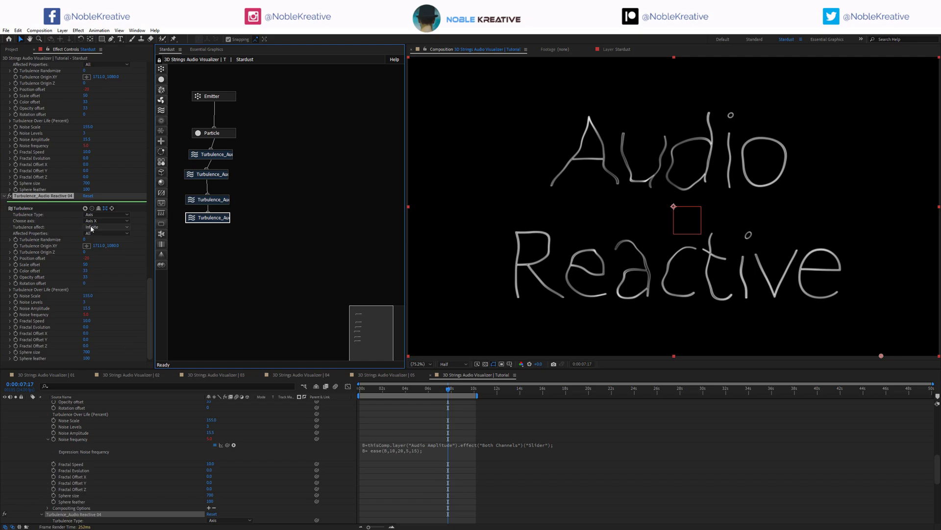
Step: Set Turbulence_Audio Reactive 04 to Axis Y and replace its Position offset expression with a fixed value of 30
{"action": "left_click", "coordinate": [106, 221]}
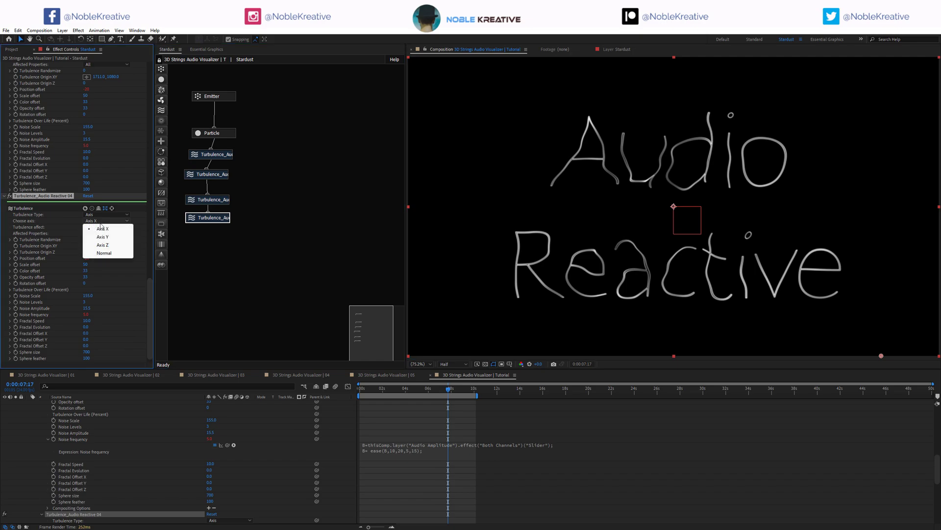
{"action": "left_click", "coordinate": [98, 237]}
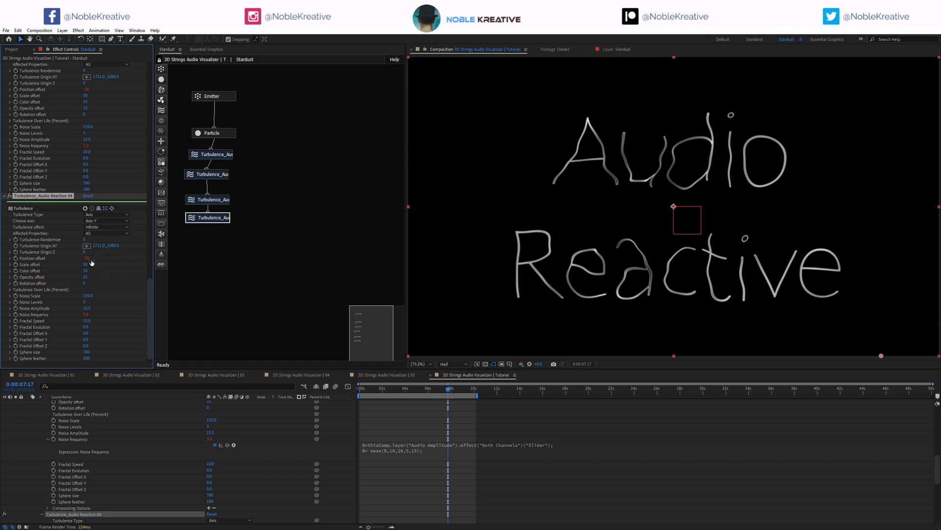
{"action": "left_click", "coordinate": [16, 258], "text": "alt"}
{"action": "left_click", "coordinate": [87, 258]}
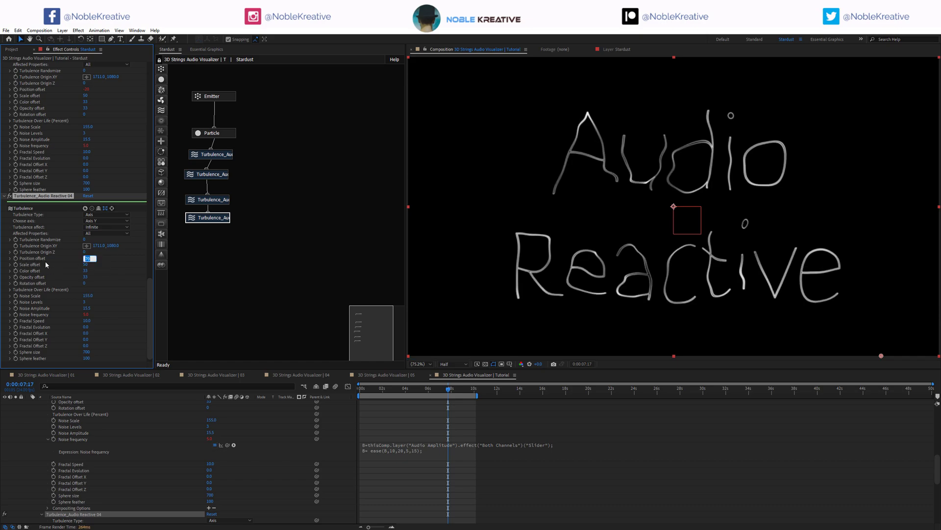
{"action": "type", "text": "30"}
{"action": "key", "text": "Return"}
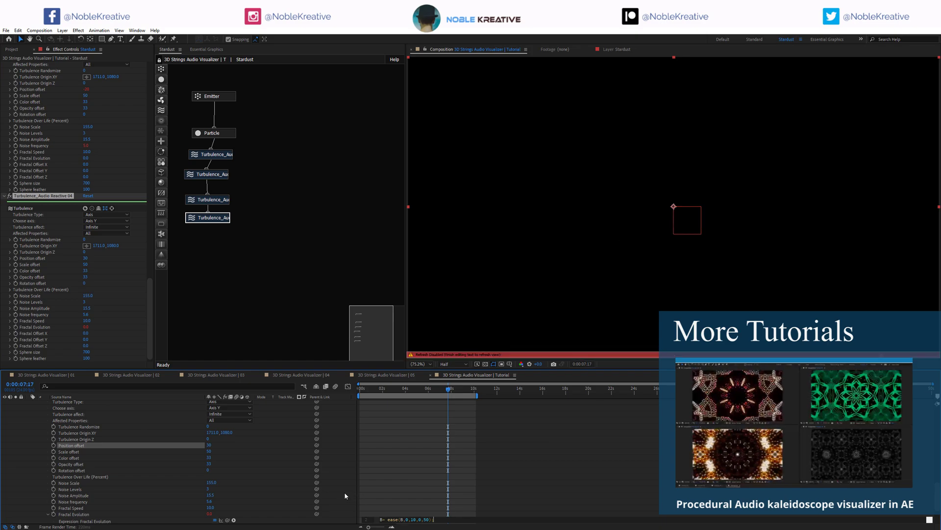
Step: Change the input range of Turbulence_Audio Reactive 04's Fractal Evolution ease expression to 20 and 35
{"action": "left_click", "coordinate": [339, 456]}
{"action": "scroll", "coordinate": [339, 456], "scroll_direction": "down", "scroll_amount": 2}
{"action": "left_click", "coordinate": [404, 481]}
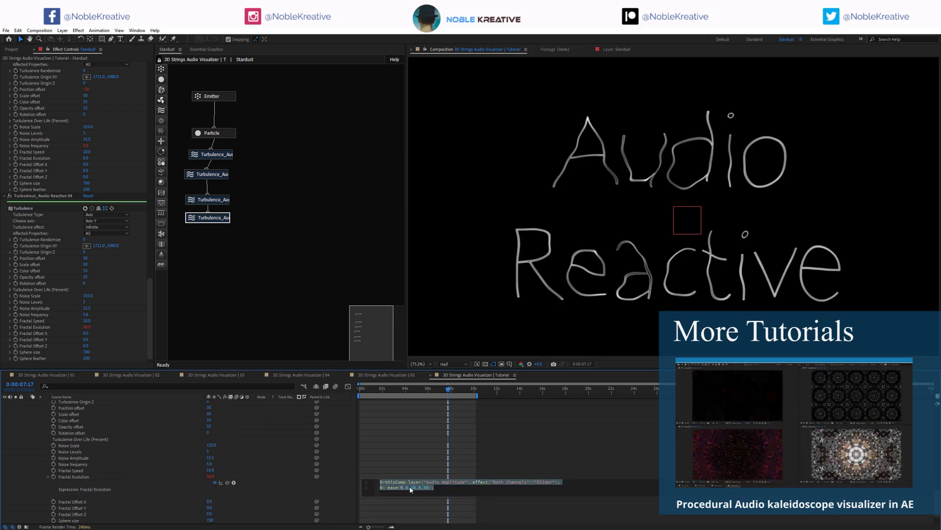
{"action": "left_click", "coordinate": [406, 487]}
{"action": "type", "text": "2"}
{"action": "key", "text": "Right"}
{"action": "key", "text": "Right"}
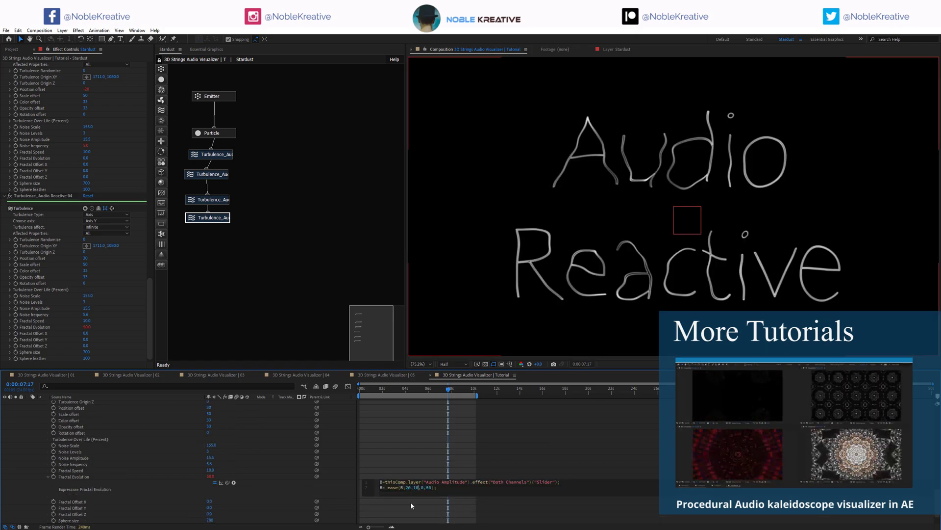
{"action": "key", "text": "BackSpace"}
{"action": "key", "text": "BackSpace"}
{"action": "type", "text": "35"}
Step: Set the Fractal Evolution expression's output range to 10 and 20, giving ease(B,20,35,10,20)
{"action": "key", "text": "Right"}
{"action": "key", "text": "Right"}
{"action": "key", "text": "BackSpace"}
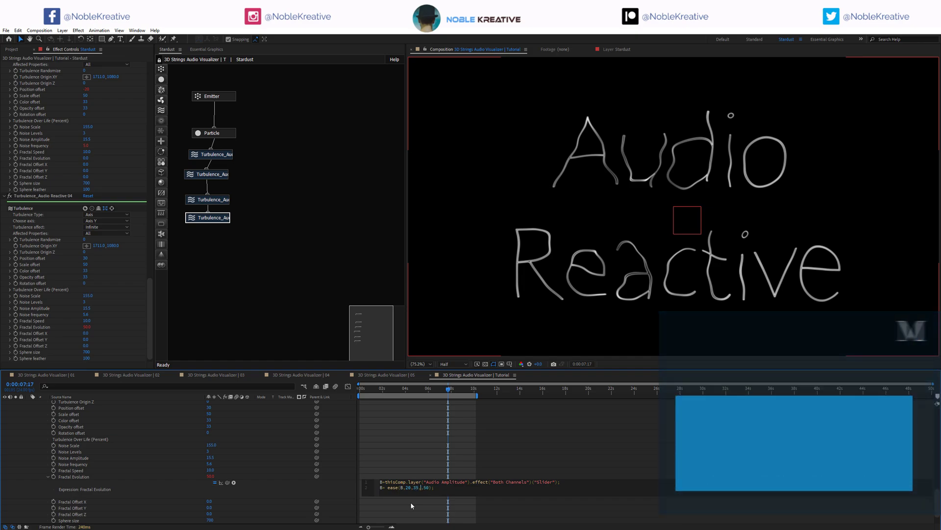
{"action": "type", "text": "5"}
{"action": "key", "text": "Right"}
{"action": "key", "text": "Right"}
{"action": "key", "text": "BackSpace"}
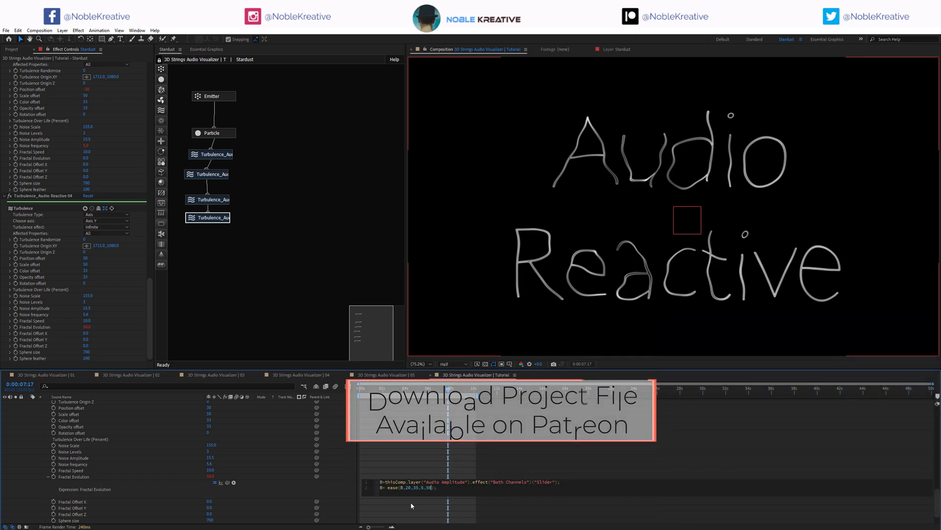
{"action": "type", "text": "10"}
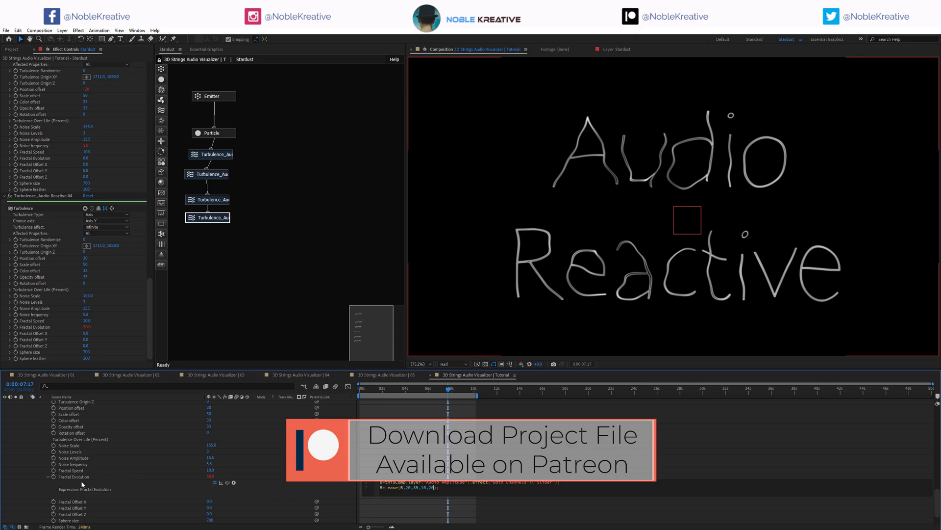
{"action": "left_click", "coordinate": [356, 454]}
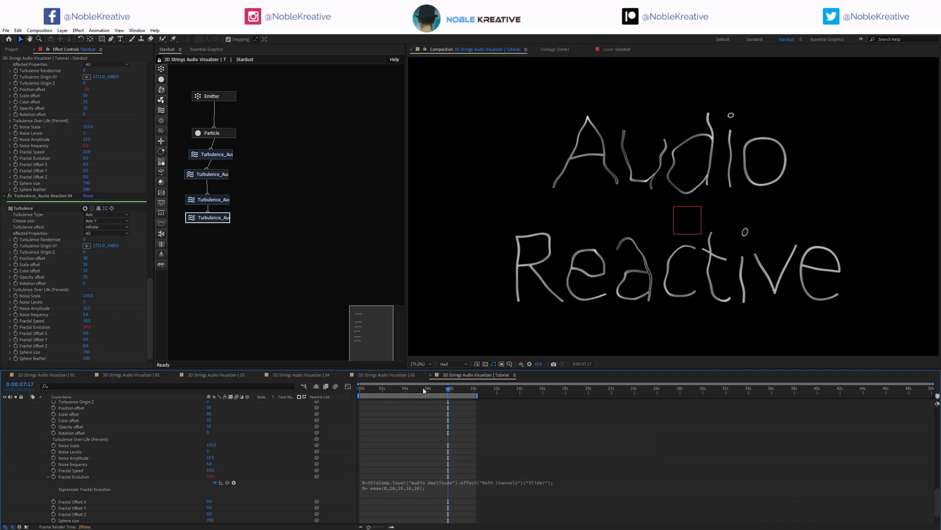
Step: Check the animation at several times, then at 0:00:06:09 add a Replica node connected below Turbulence_Audio Reactive 04
{"action": "left_click", "coordinate": [410, 388]}
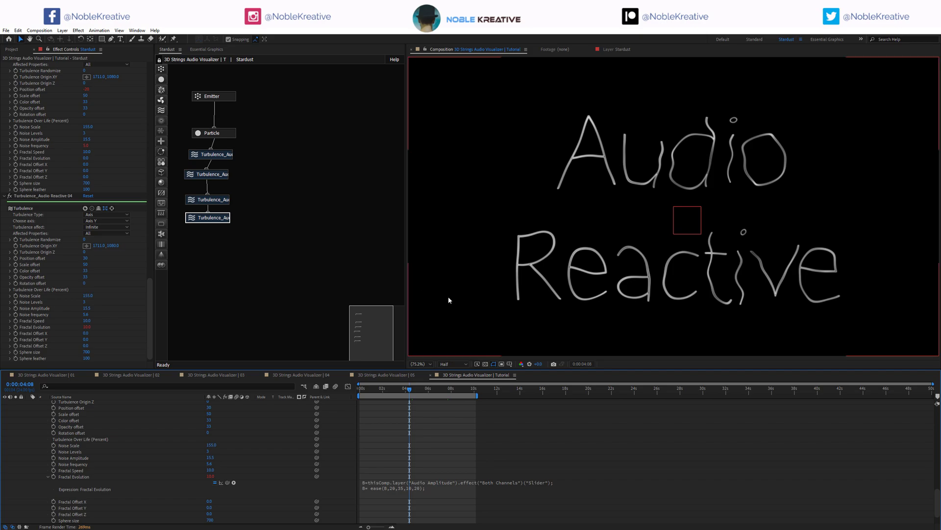
{"action": "left_click_drag", "start_coordinate": [472, 390], "coordinate": [555, 392]}
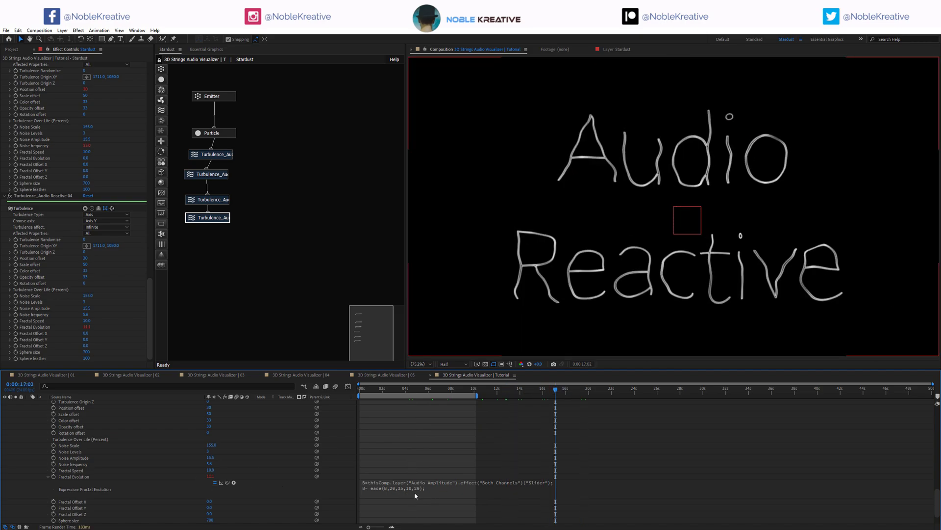
{"action": "left_click", "coordinate": [432, 390]}
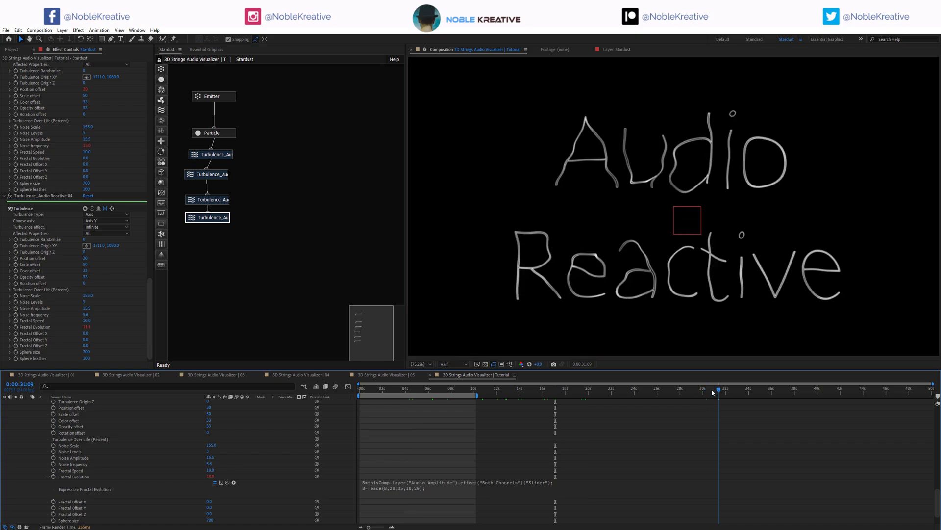
{"action": "left_click", "coordinate": [161, 130]}
{"action": "left_click_drag", "start_coordinate": [185, 216], "coordinate": [210, 235]}
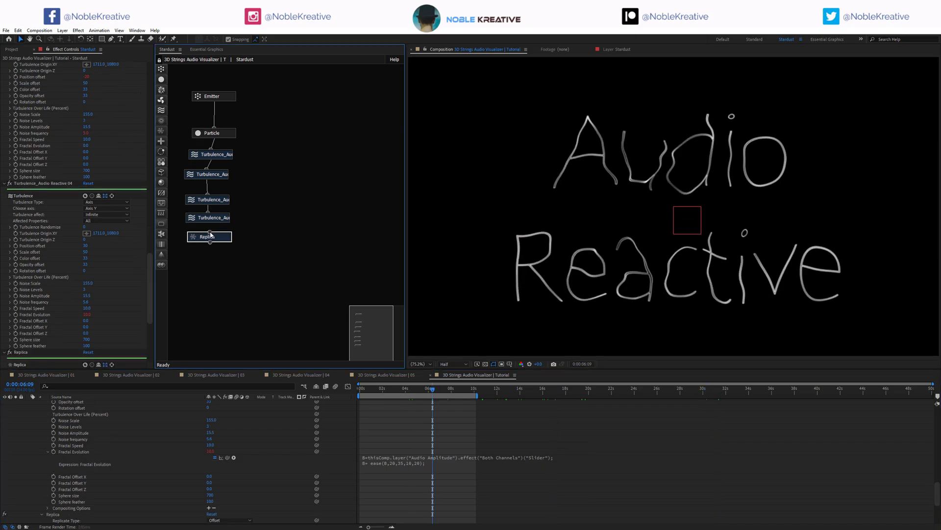
Step: Set the Replica node's Replicate Type to Scatter and its Replicates to 10
{"action": "left_click", "coordinate": [21, 346]}
{"action": "scroll", "coordinate": [54, 294], "scroll_direction": "down", "scroll_amount": 5}
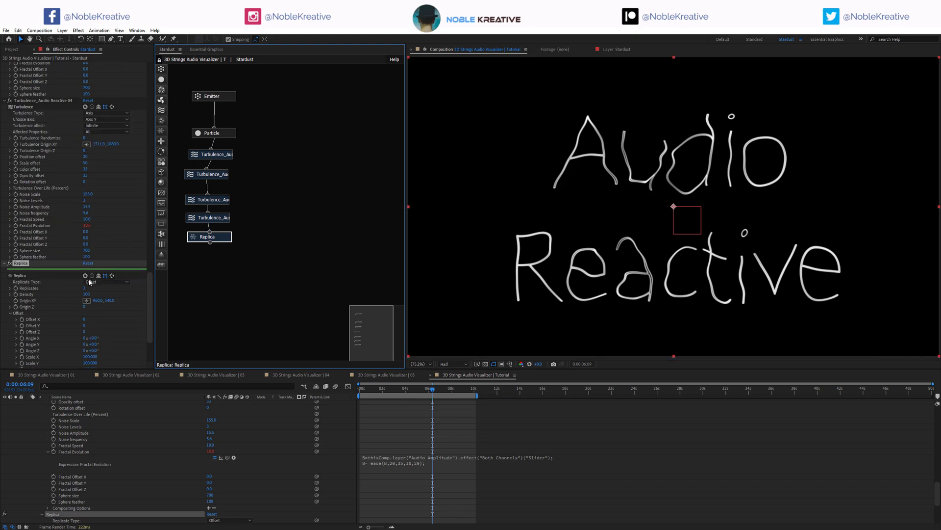
{"action": "left_click", "coordinate": [106, 281]}
{"action": "left_click", "coordinate": [104, 346]}
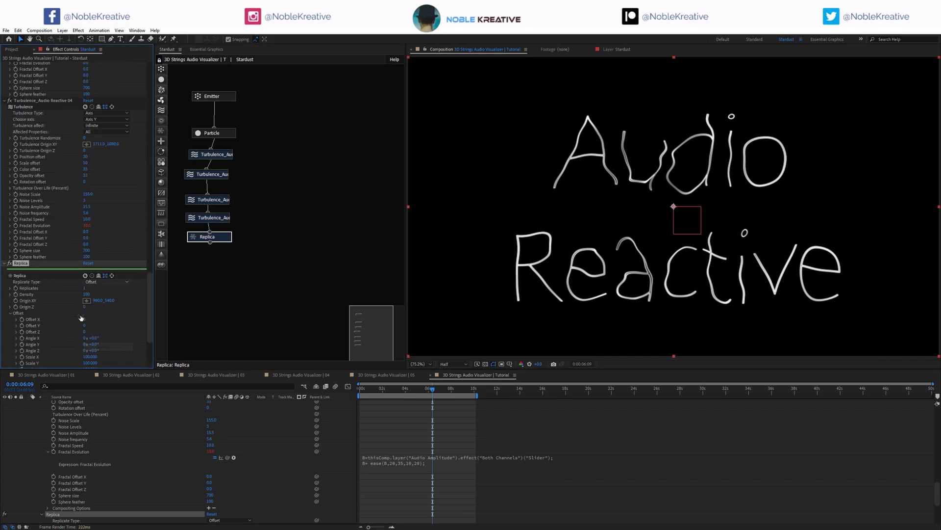
{"action": "left_click", "coordinate": [85, 289]}
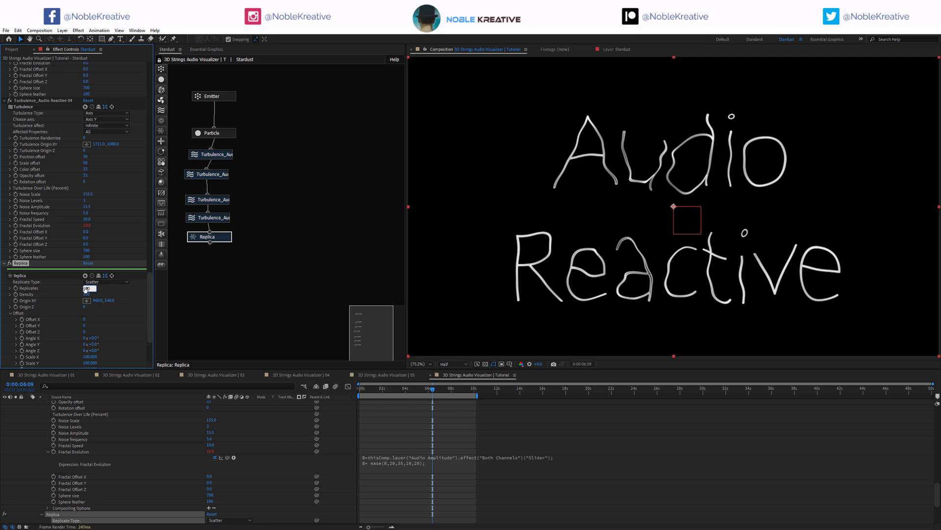
{"action": "key", "text": "Return"}
Step: Apply the Color 05 gradient preset to the color in the Replica's Along Path Properties
{"action": "scroll", "coordinate": [63, 296], "scroll_direction": "down", "scroll_amount": 4}
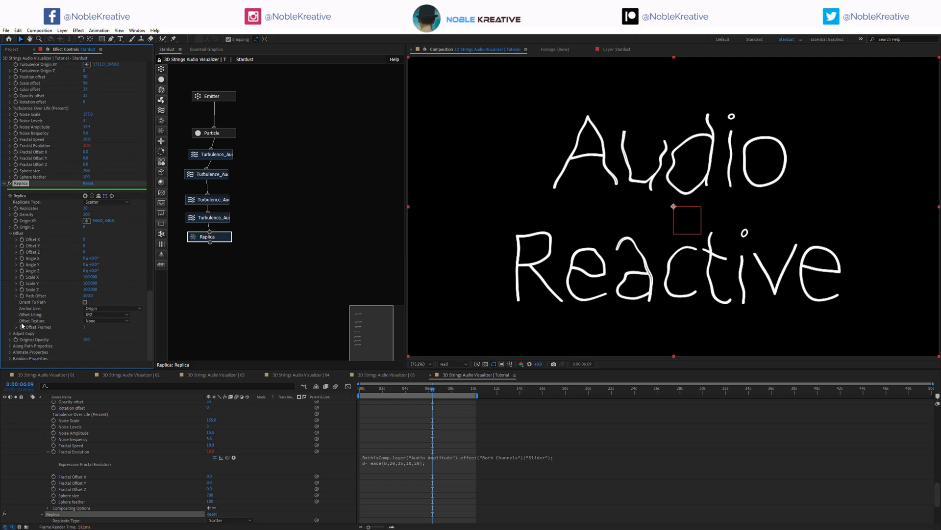
{"action": "left_click", "coordinate": [10, 346]}
{"action": "scroll", "coordinate": [89, 226], "scroll_direction": "down", "scroll_amount": 12}
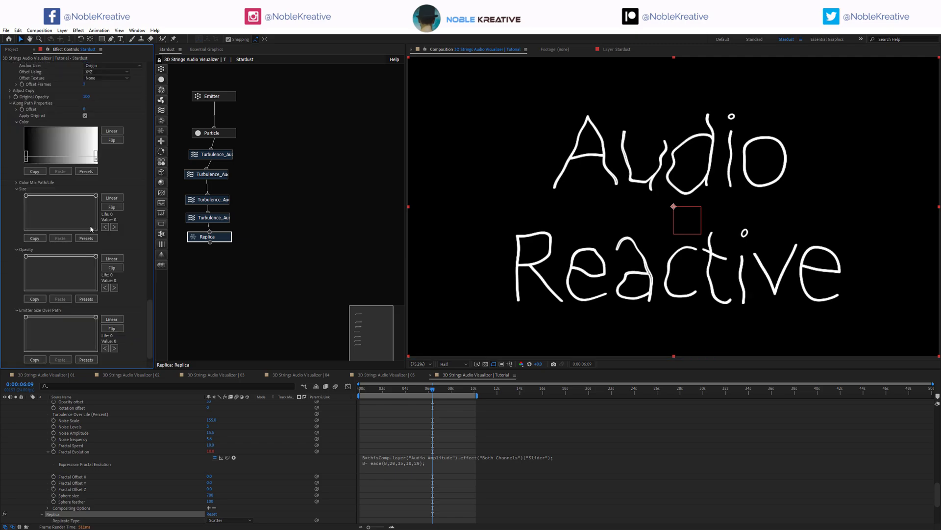
{"action": "left_click", "coordinate": [92, 172]}
{"action": "left_click", "coordinate": [397, 231]}
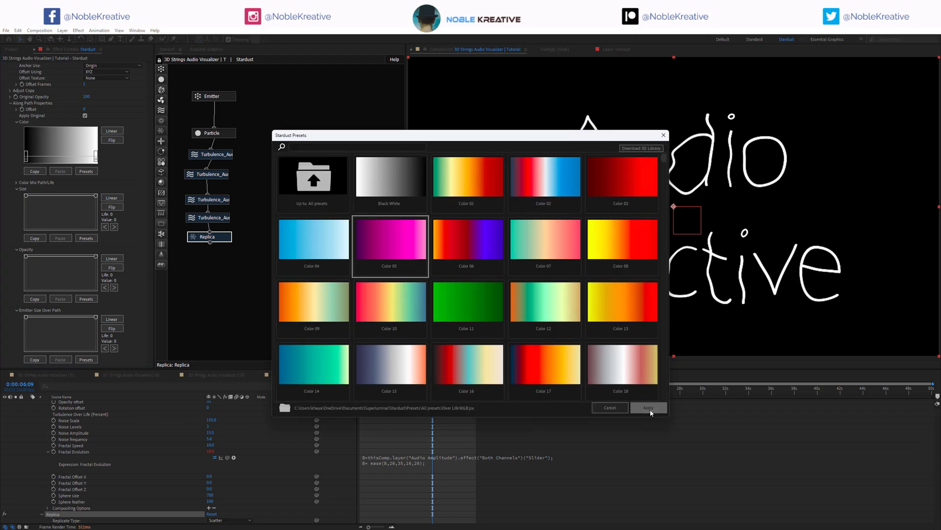
{"action": "left_click", "coordinate": [648, 407]}
Step: Flatten the Replica's Color Mix Path/Life curve to 0 by lowering both its start and end points
{"action": "left_click", "coordinate": [17, 183]}
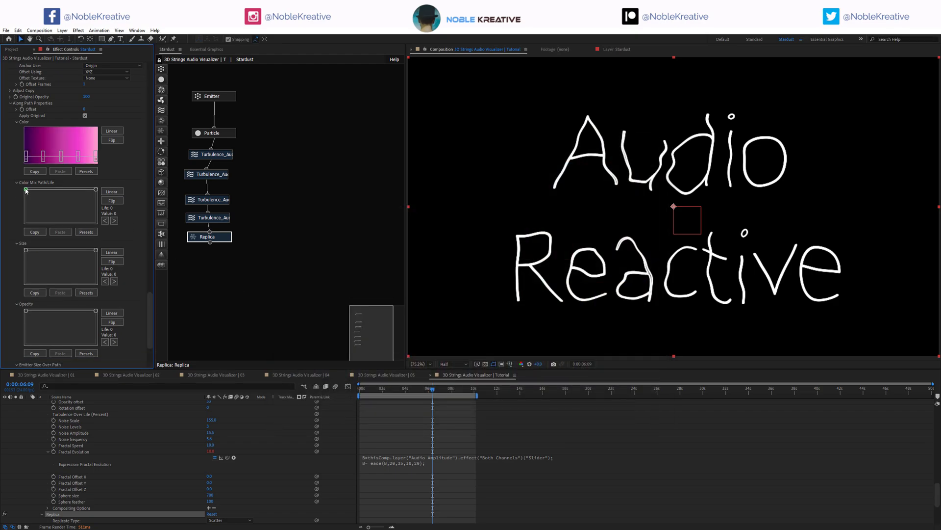
{"action": "left_click_drag", "start_coordinate": [26, 190], "coordinate": [26, 222]}
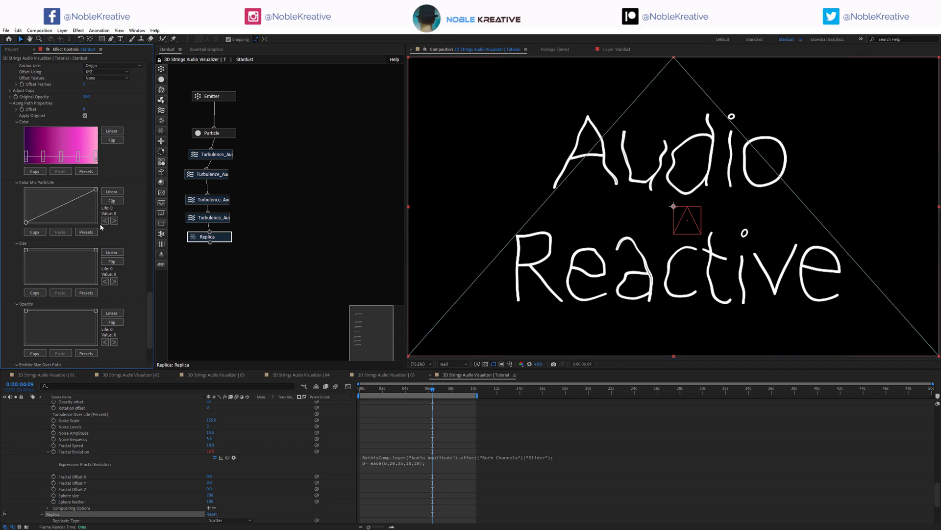
{"action": "left_click_drag", "start_coordinate": [95, 189], "coordinate": [100, 225]}
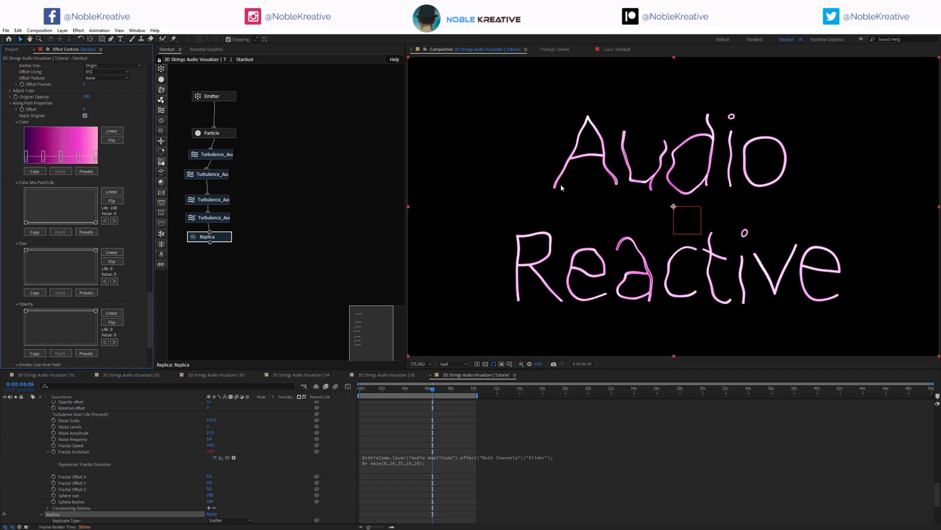
Step: Set the Replica's offset Scale X to 70 and Scale Y to 50
{"action": "left_click", "coordinate": [223, 239]}
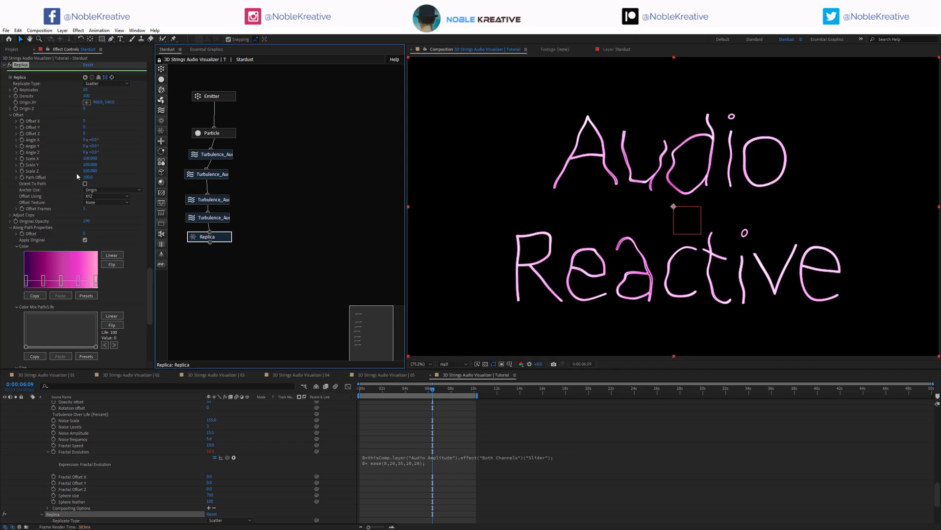
{"action": "left_click", "coordinate": [90, 159]}
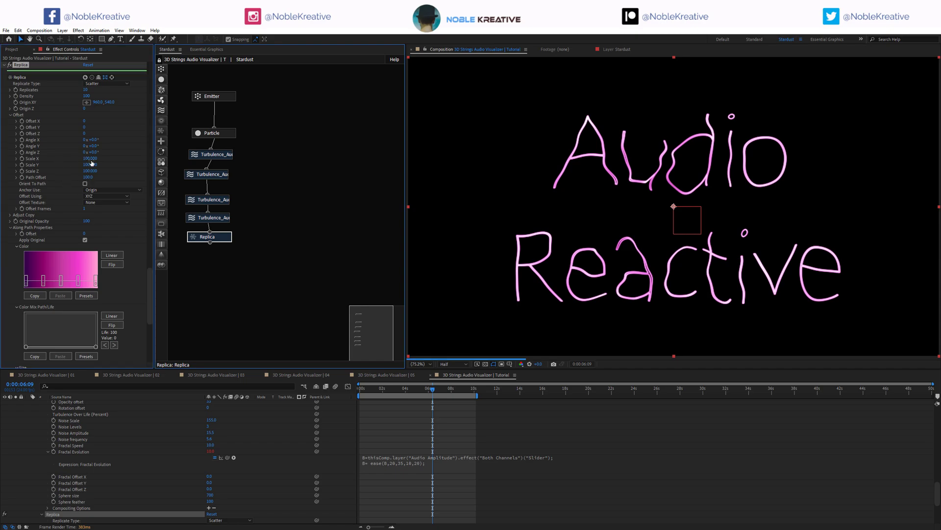
{"action": "type", "text": "70"}
{"action": "key", "text": "Tab"}
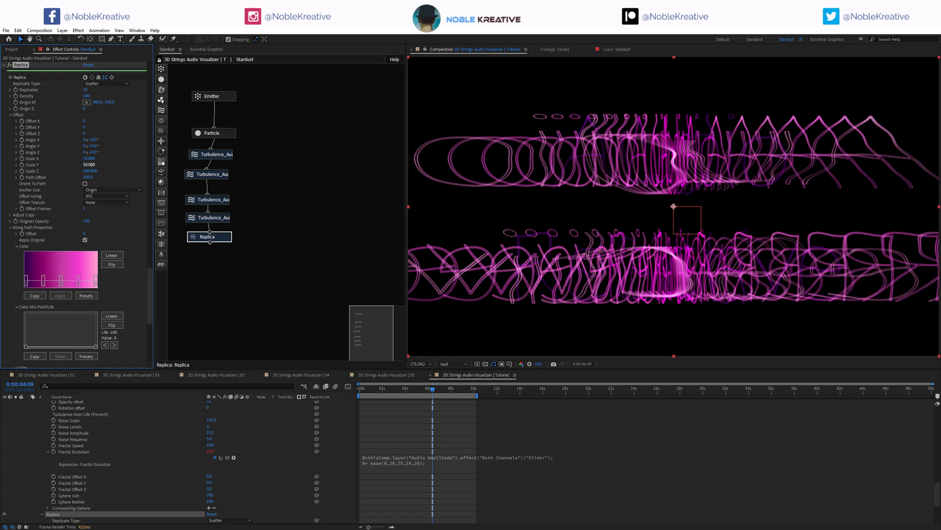
{"action": "key", "text": "Return"}
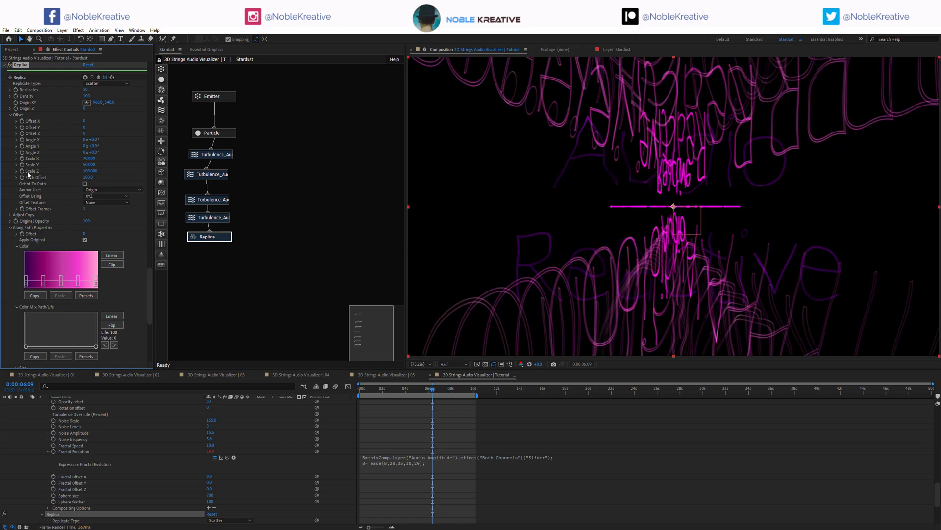
Step: Set the Replica's Anchor Use to Particle Birth and preview the text at 0:00:09:01
{"action": "left_click", "coordinate": [109, 191]}
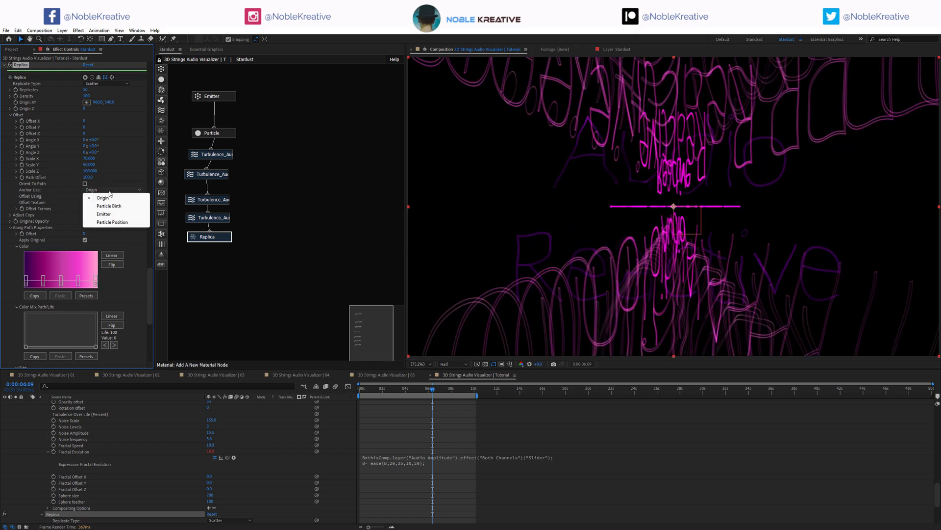
{"action": "left_click", "coordinate": [133, 203]}
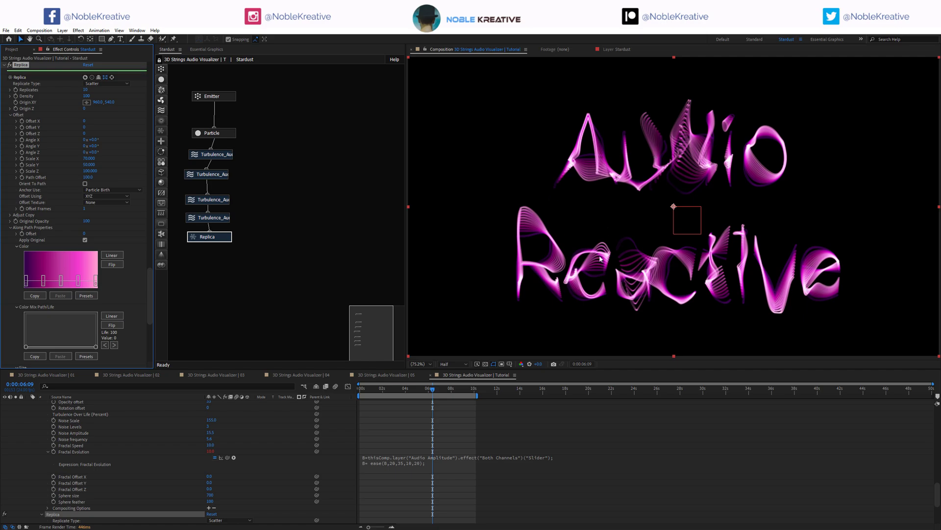
{"action": "left_click_drag", "start_coordinate": [415, 391], "coordinate": [462, 394]}
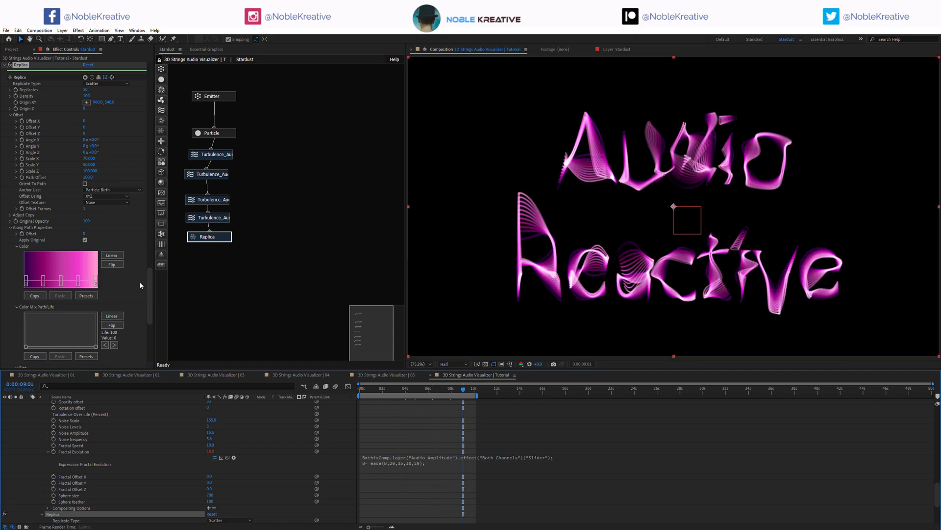
Step: Apply the Wiggly preset to the Replica's Size curve under Along Path Properties and raise the curve's start and end points
{"action": "scroll", "coordinate": [26, 266], "scroll_direction": "down", "scroll_amount": 5}
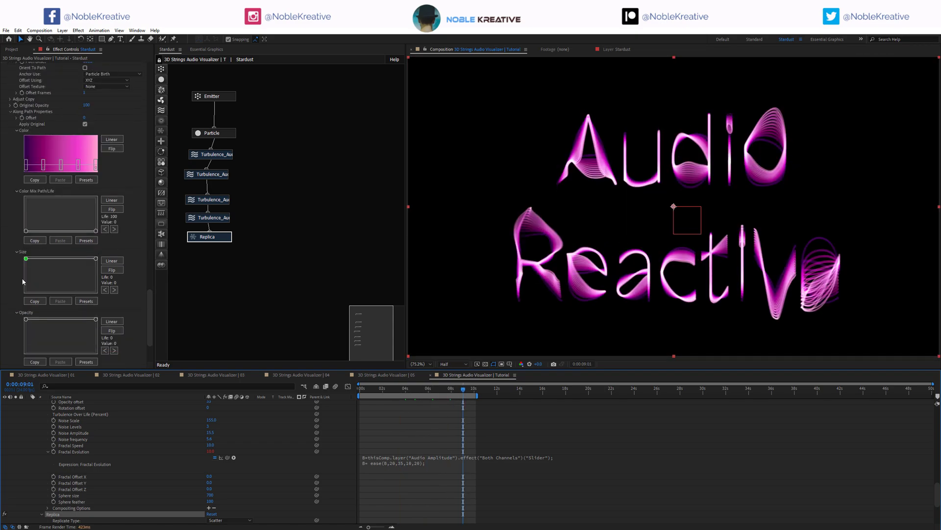
{"action": "left_click", "coordinate": [86, 301]}
{"action": "left_click", "coordinate": [634, 368]}
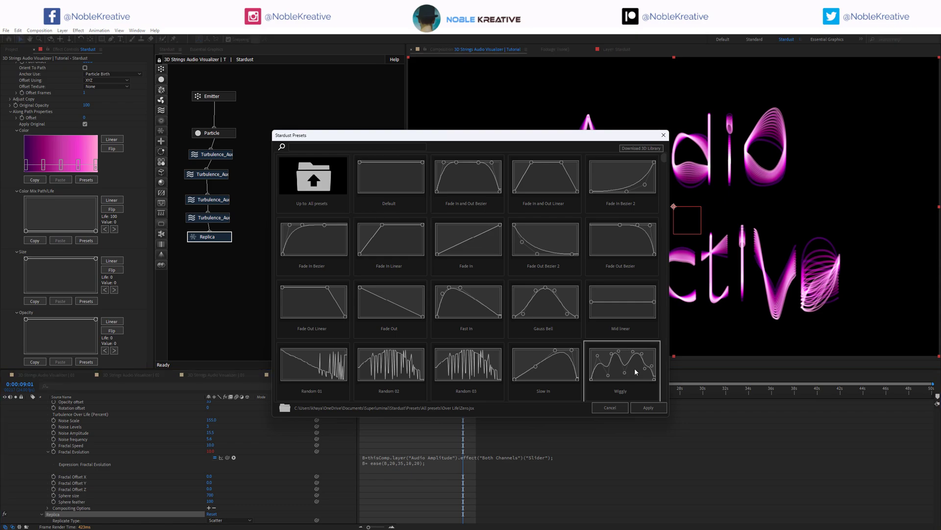
{"action": "left_click", "coordinate": [638, 407]}
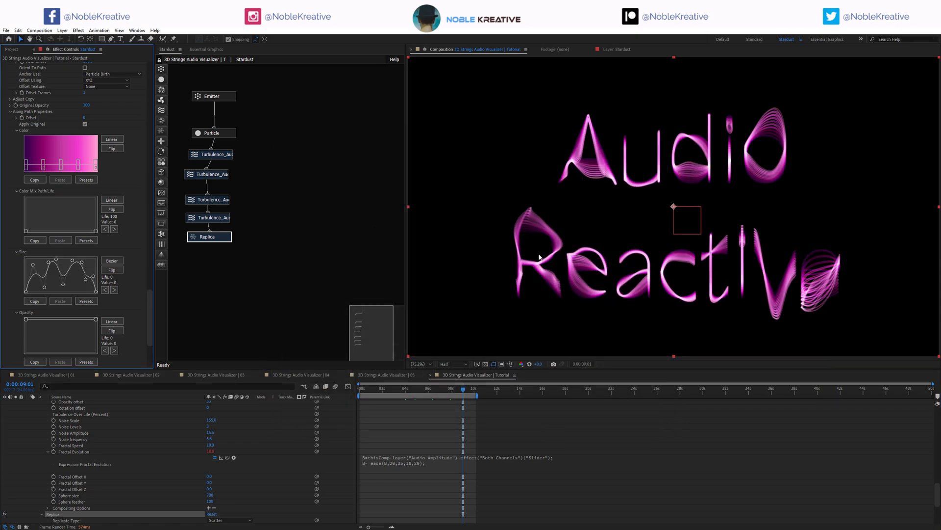
{"action": "left_click_drag", "start_coordinate": [27, 293], "coordinate": [23, 274]}
{"action": "left_click", "coordinate": [99, 265]}
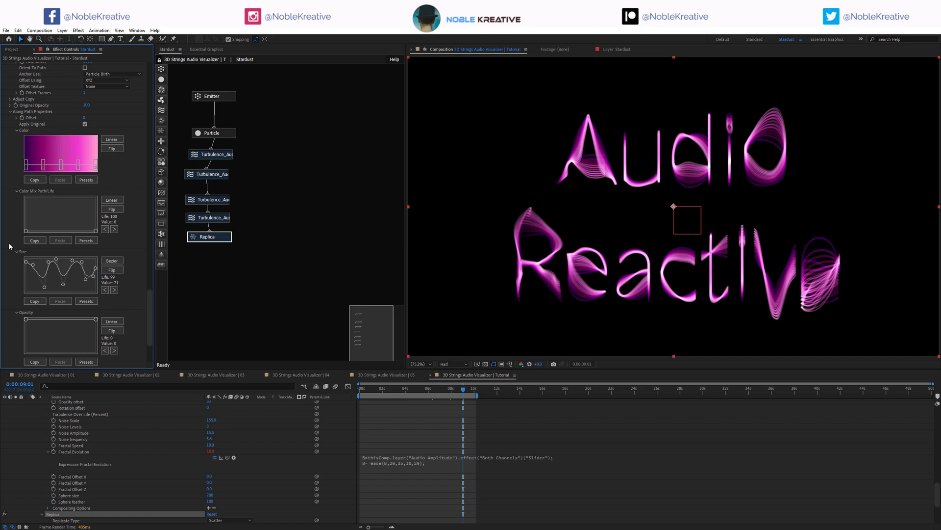
Step: Disable the Turbulence_Audio Reactive 03 and 04 nodes and preview the text at 0:00:20:23
{"action": "left_click", "coordinate": [225, 219]}
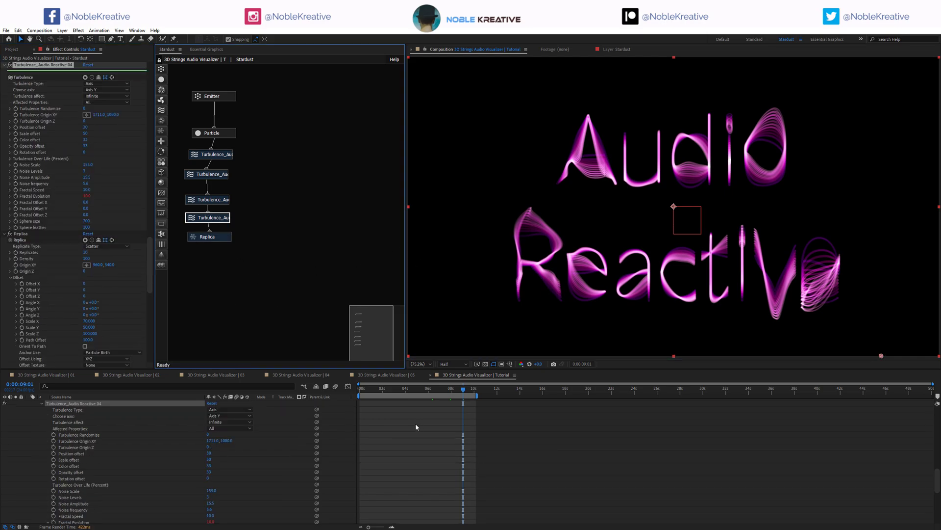
{"action": "left_click", "coordinate": [387, 392]}
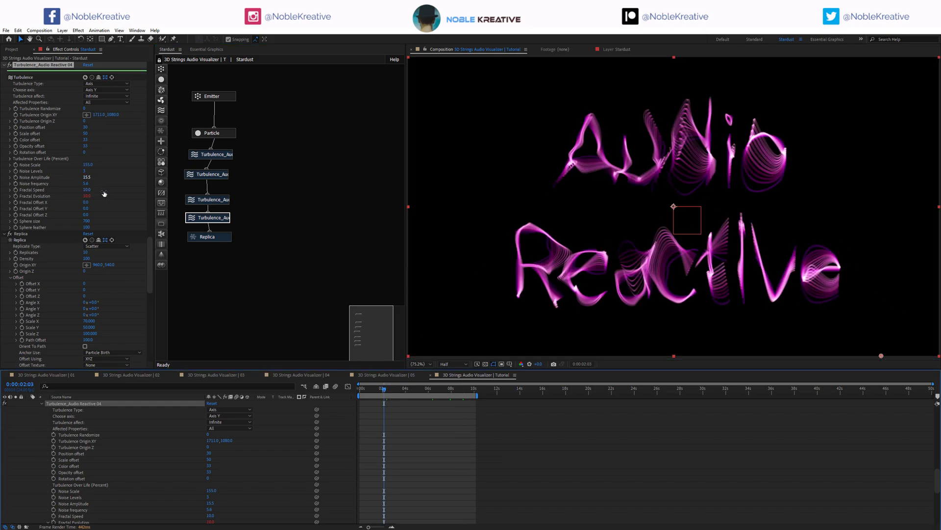
{"action": "left_click_drag", "start_coordinate": [239, 194], "coordinate": [214, 225]}
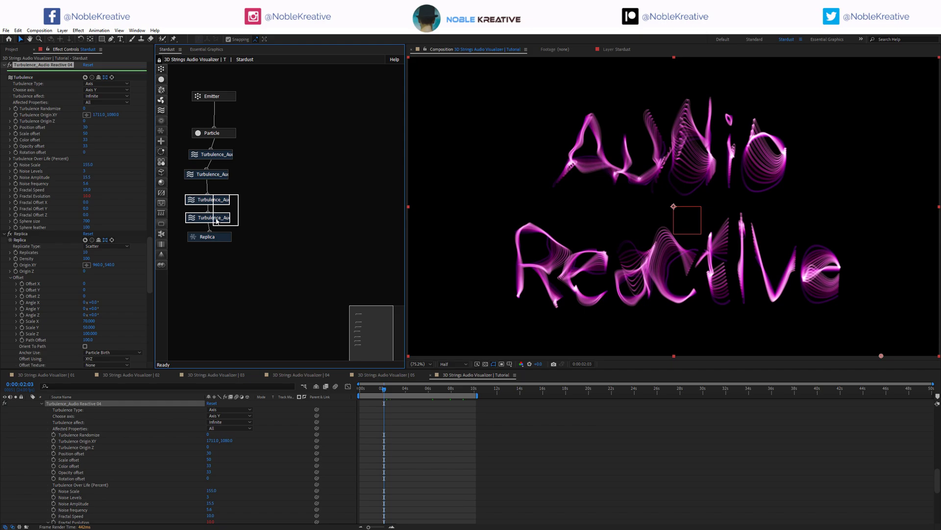
{"action": "right_click", "coordinate": [223, 174]}
{"action": "left_click", "coordinate": [235, 204]}
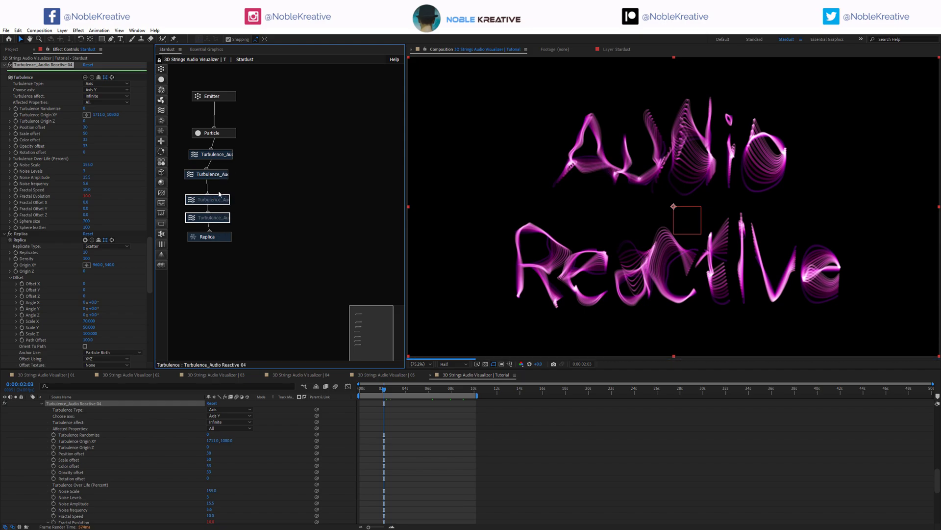
{"action": "left_click_drag", "start_coordinate": [431, 390], "coordinate": [599, 390]}
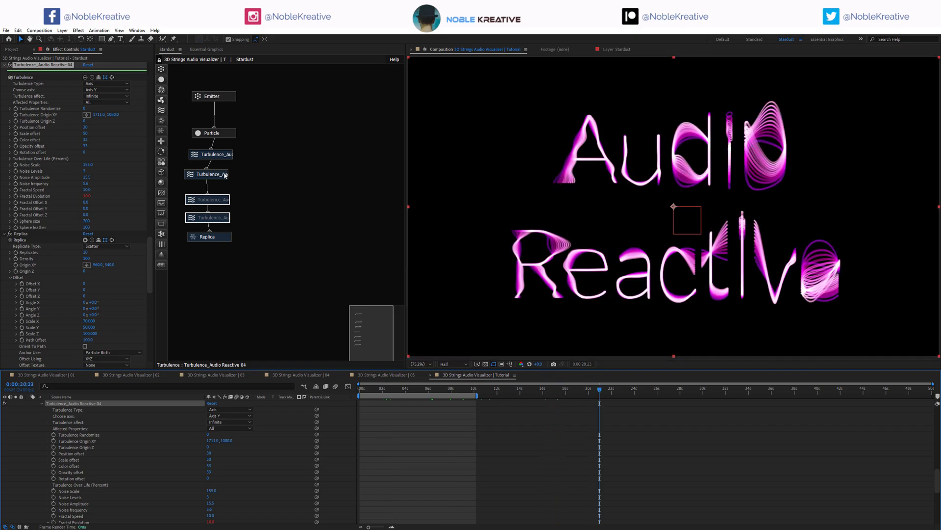
Step: Preview the text at 0:00:10:03 and toggle the Turbulence_Audio Reactive 02 node off and back on to compare its effect
{"action": "left_click", "coordinate": [230, 154]}
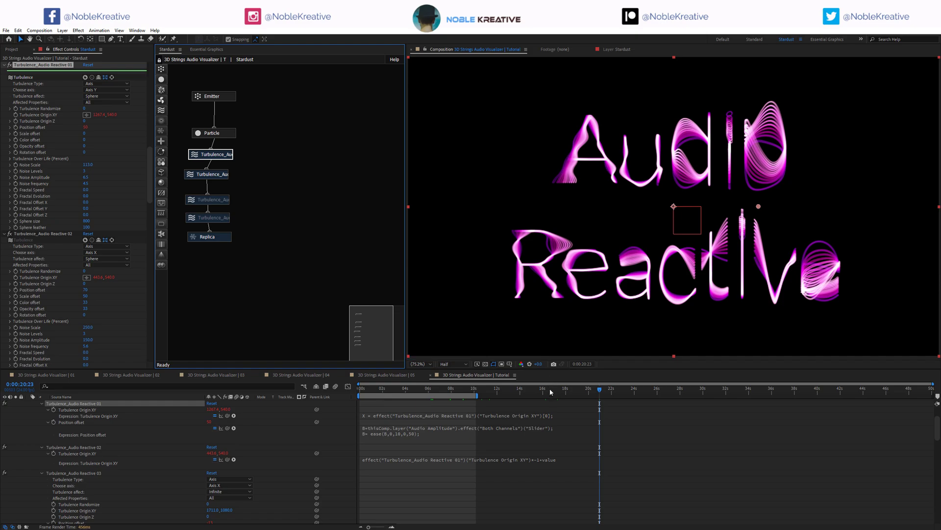
{"action": "left_click", "coordinate": [532, 390]}
{"action": "left_click_drag", "start_coordinate": [511, 392], "coordinate": [475, 392]}
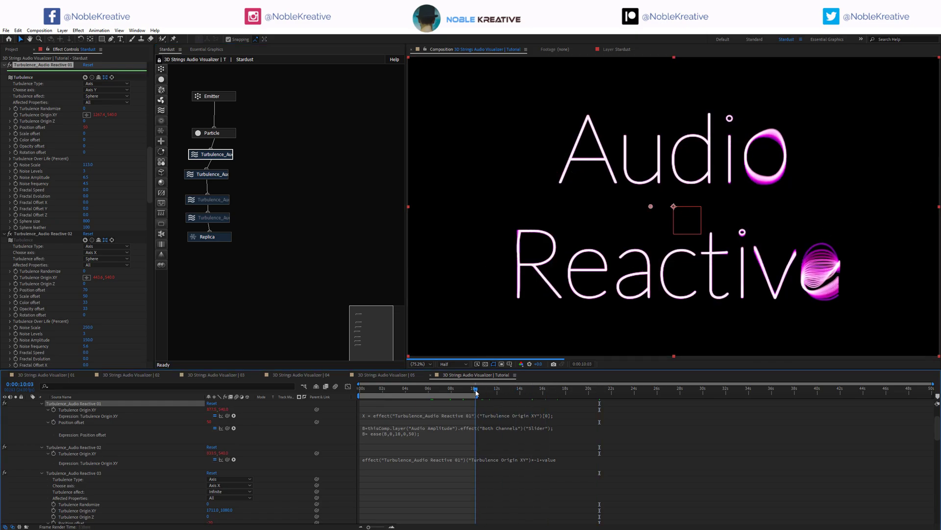
{"action": "left_click", "coordinate": [224, 174]}
{"action": "right_click", "coordinate": [223, 174]}
{"action": "left_click", "coordinate": [243, 161]}
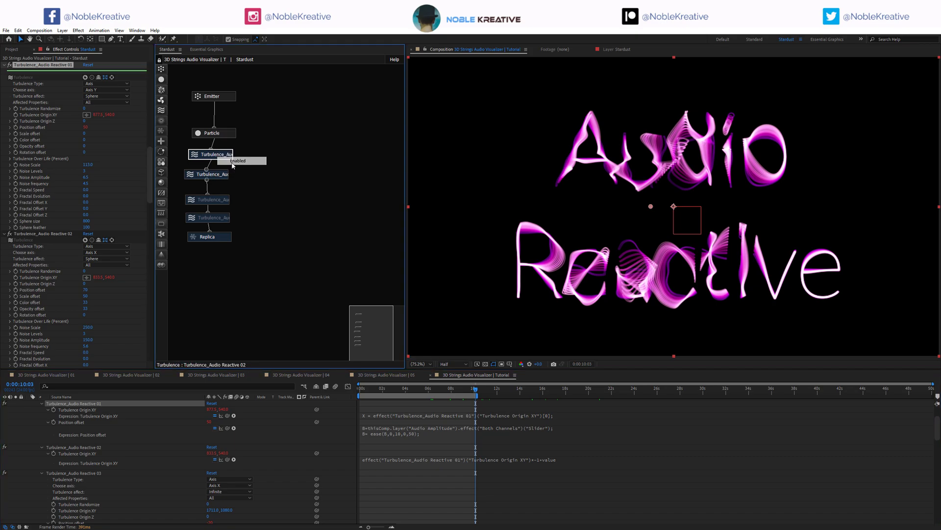
{"action": "right_click", "coordinate": [221, 176]}
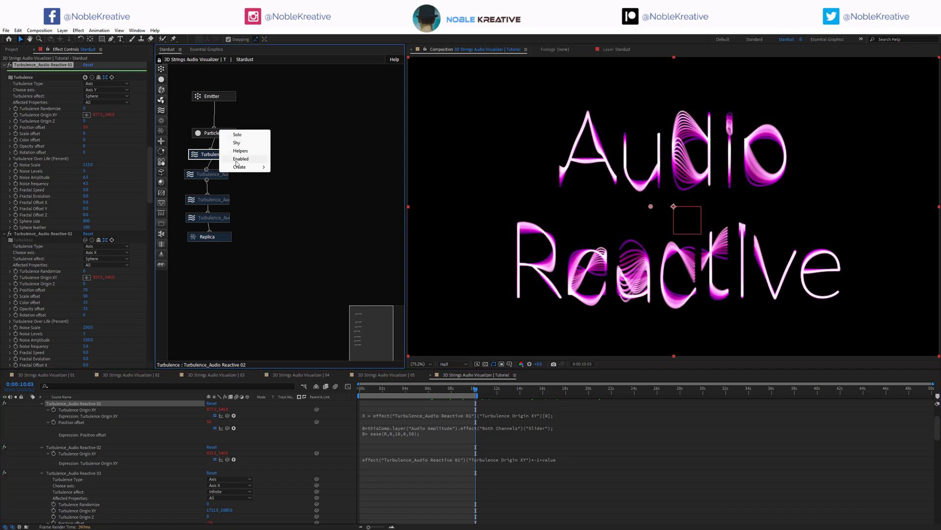
{"action": "left_click", "coordinate": [233, 166]}
Step: Decrease the Turbulence Origin X of Turbulence_Audio Reactive 02 and increase that of Turbulence_Audio Reactive 01
{"action": "left_click", "coordinate": [221, 177]}
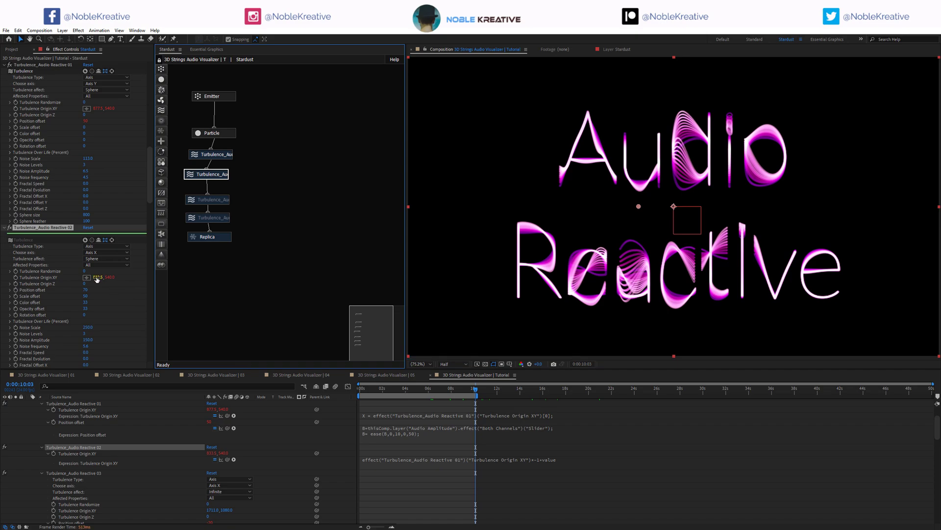
{"action": "left_click_drag", "start_coordinate": [98, 278], "coordinate": [5, 281]}
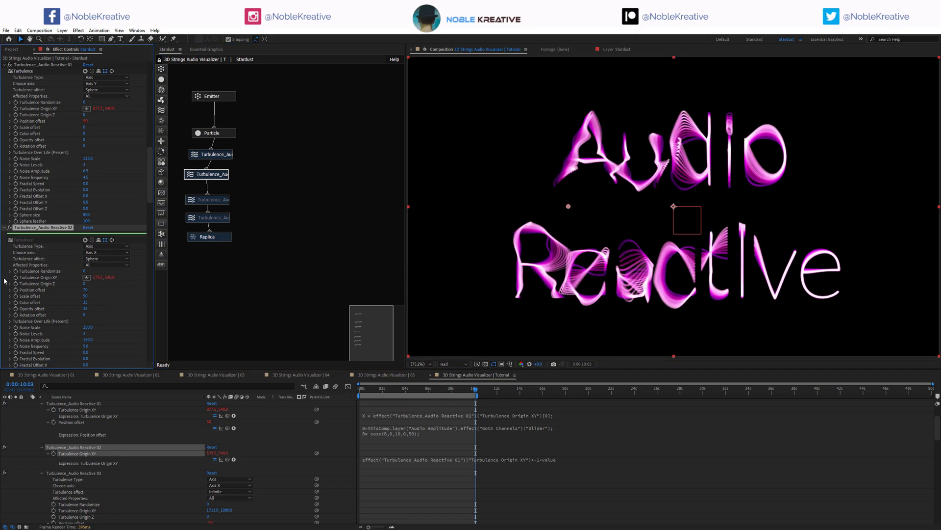
{"action": "left_click", "coordinate": [37, 65]}
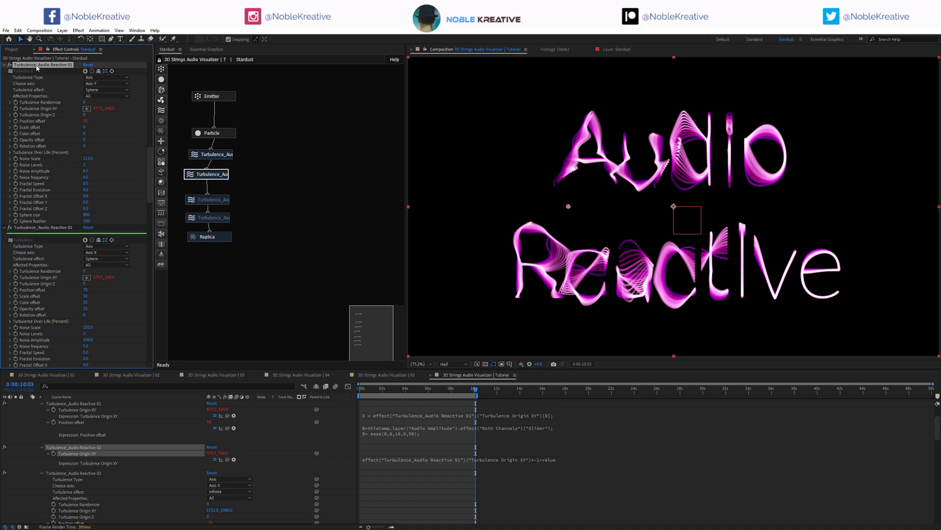
{"action": "left_click_drag", "start_coordinate": [95, 109], "coordinate": [187, 108]}
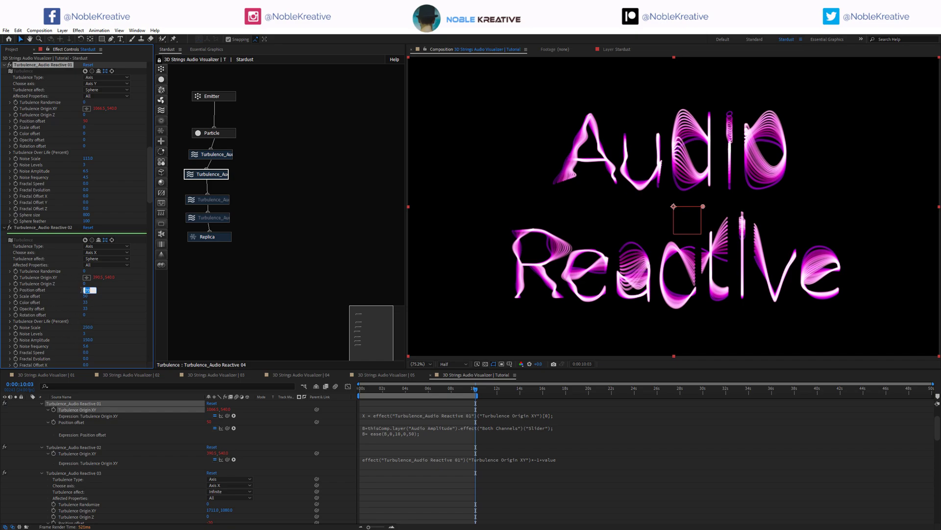
Step: Set the Position offset of Turbulence_Audio Reactive 02 to 50 and preview the text at several times, ending at 0:00:22:14
{"action": "key", "text": "Return"}
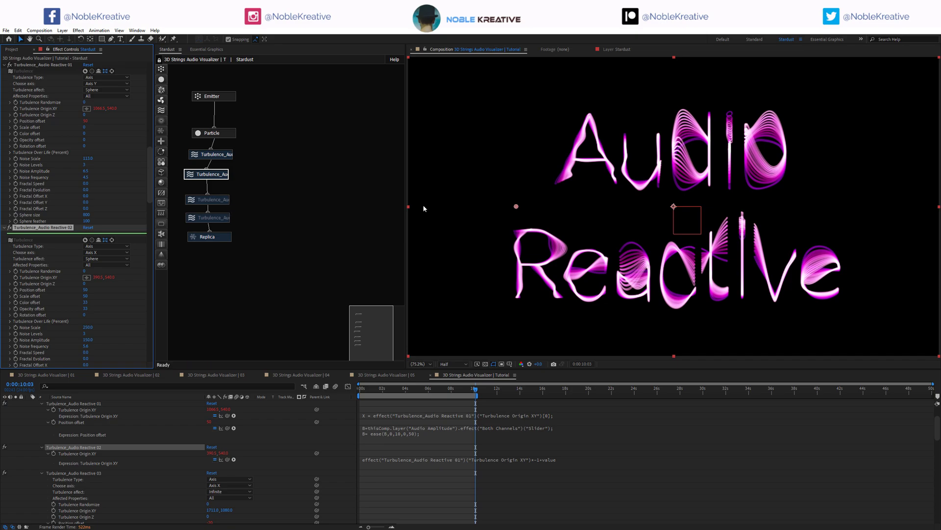
{"action": "left_click_drag", "start_coordinate": [575, 386], "coordinate": [425, 395]}
{"action": "left_click", "coordinate": [725, 389]}
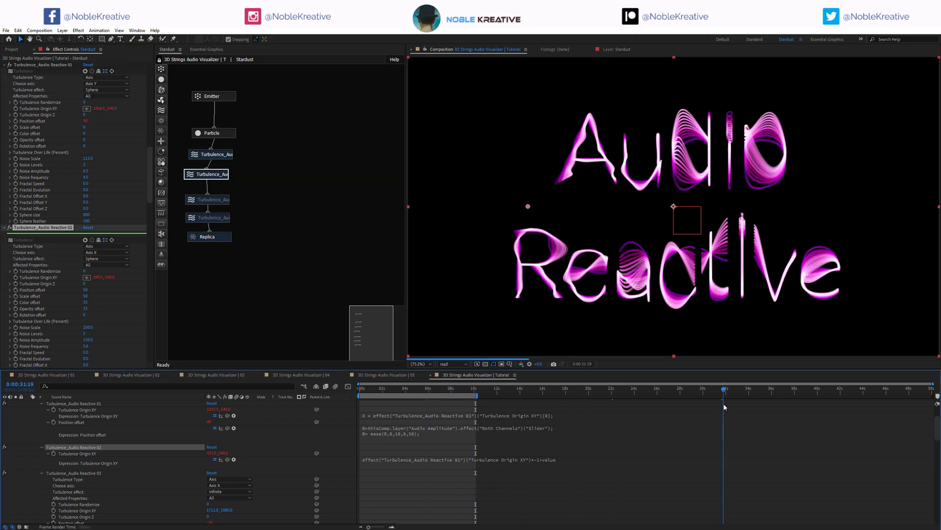
{"action": "left_click", "coordinate": [814, 390]}
{"action": "left_click", "coordinate": [618, 392]}
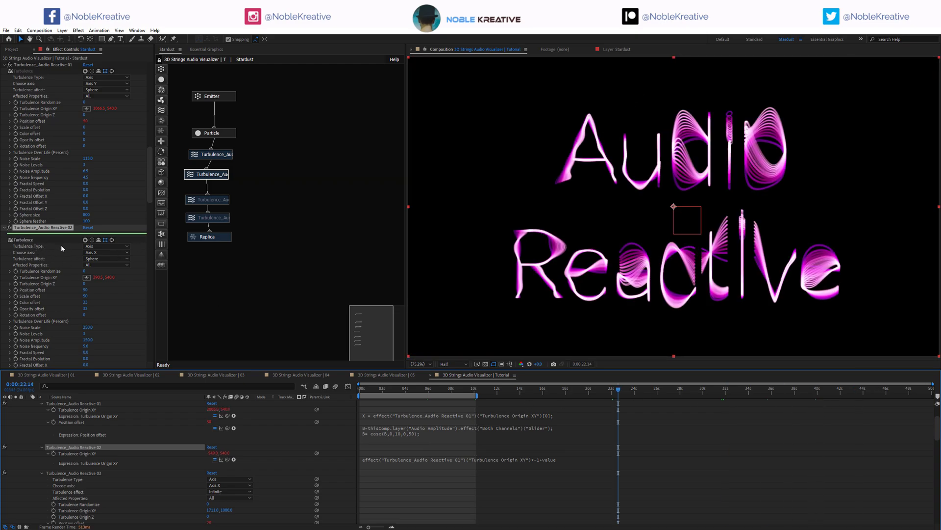
Step: Enable the Turbulence_Audio Reactive 03 node and preview its distortion at several times, ending at 0:00:11:21
{"action": "right_click", "coordinate": [223, 203]}
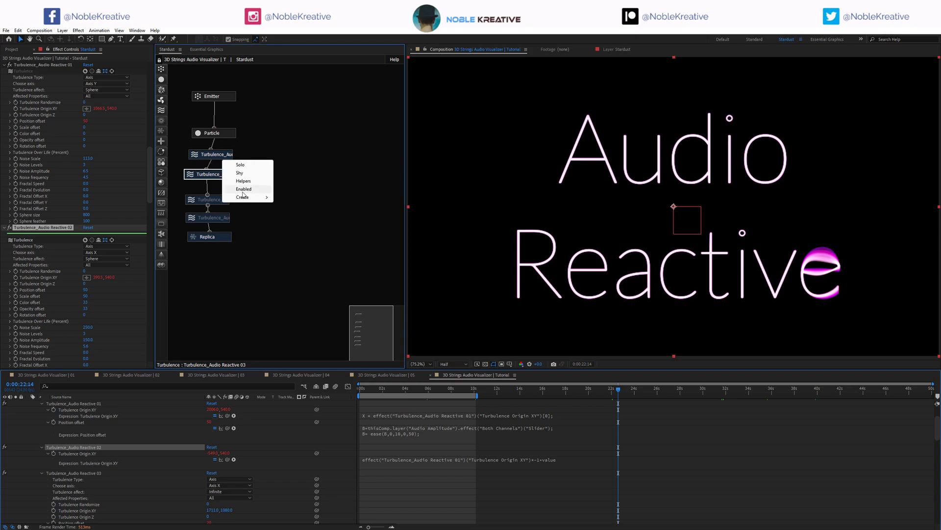
{"action": "left_click", "coordinate": [235, 190]}
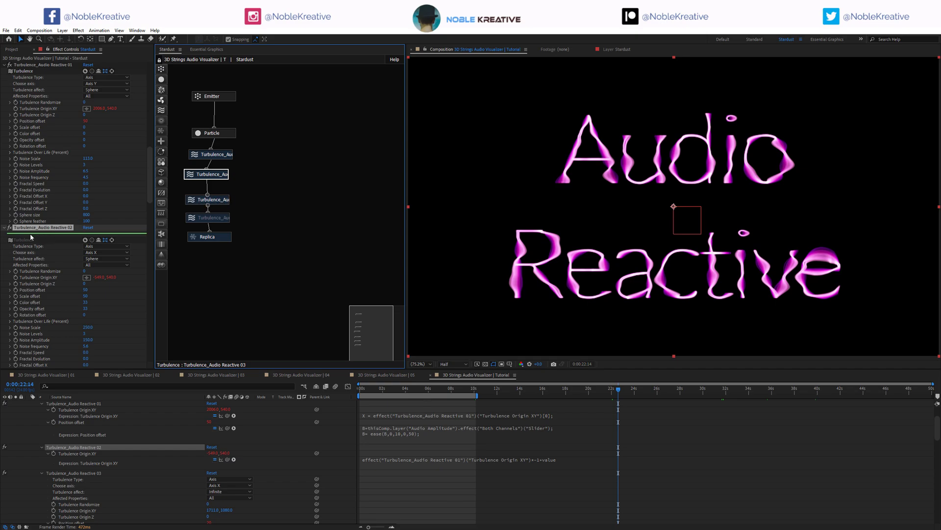
{"action": "left_click", "coordinate": [208, 199]}
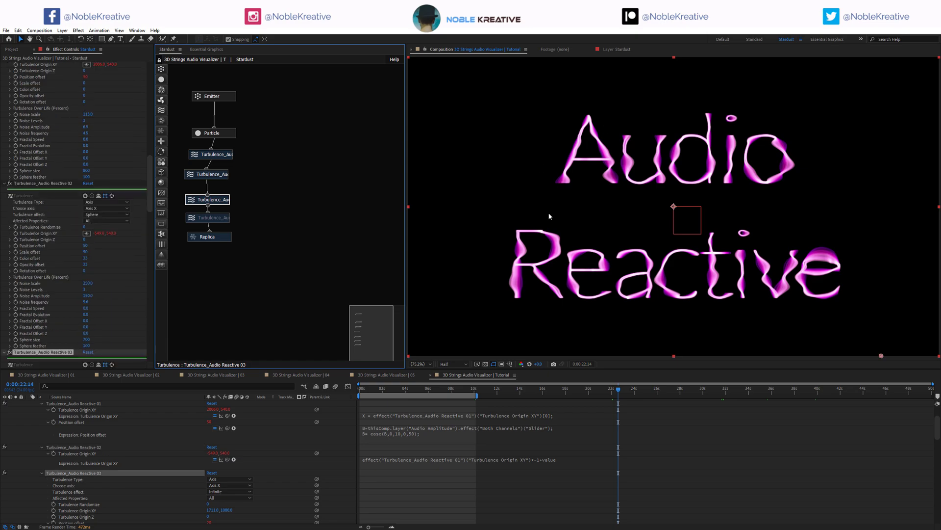
{"action": "left_click", "coordinate": [592, 390]}
{"action": "left_click", "coordinate": [582, 391]}
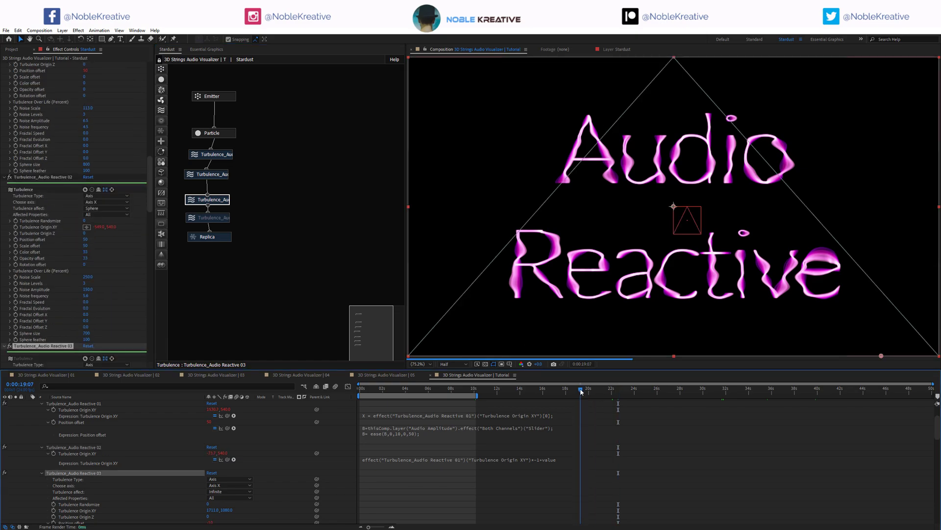
{"action": "left_click", "coordinate": [532, 390]}
{"action": "left_click", "coordinate": [496, 391]}
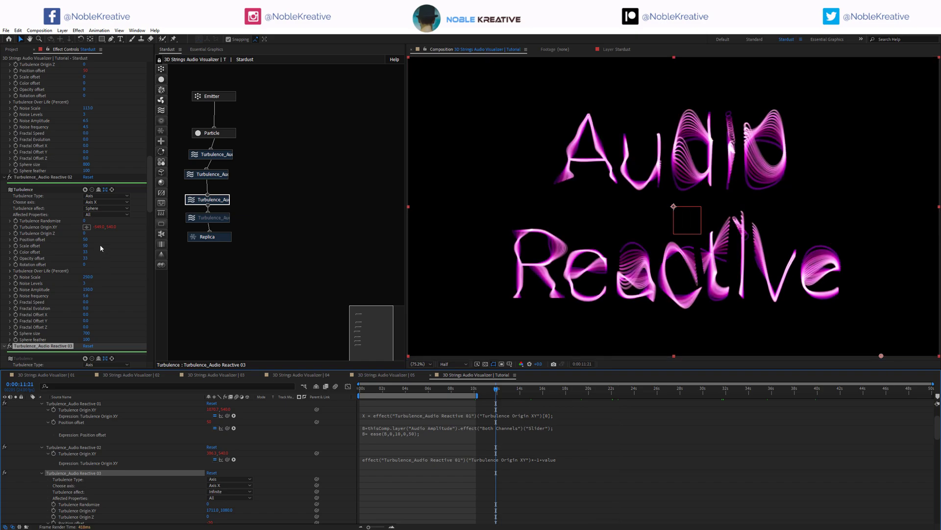
Step: Set Turbulence_Audio Reactive 03's Scale offset to 80, Noise Scale to 225 and Noise Amplitude to 31.5
{"action": "scroll", "coordinate": [25, 285], "scroll_direction": "down", "scroll_amount": 4}
{"action": "scroll", "coordinate": [87, 253], "scroll_direction": "down", "scroll_amount": 1}
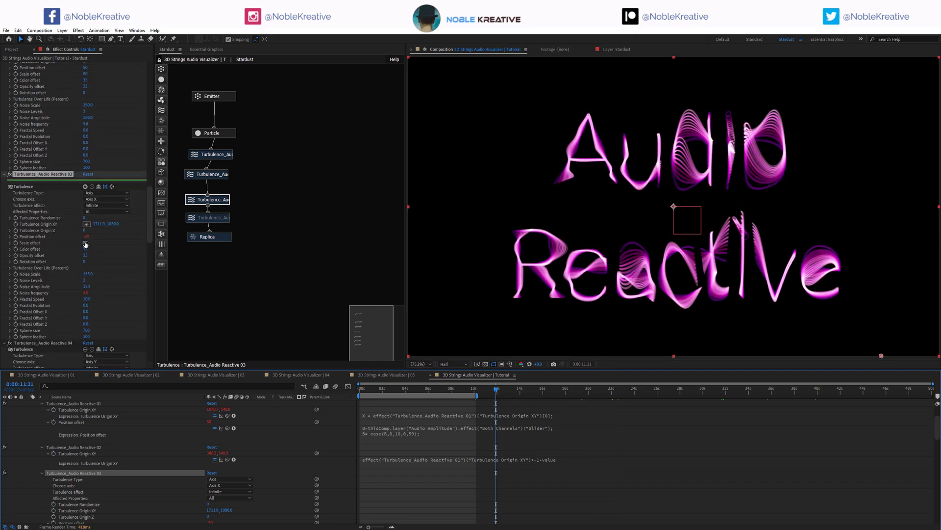
{"action": "left_click_drag", "start_coordinate": [86, 242], "coordinate": [96, 242]}
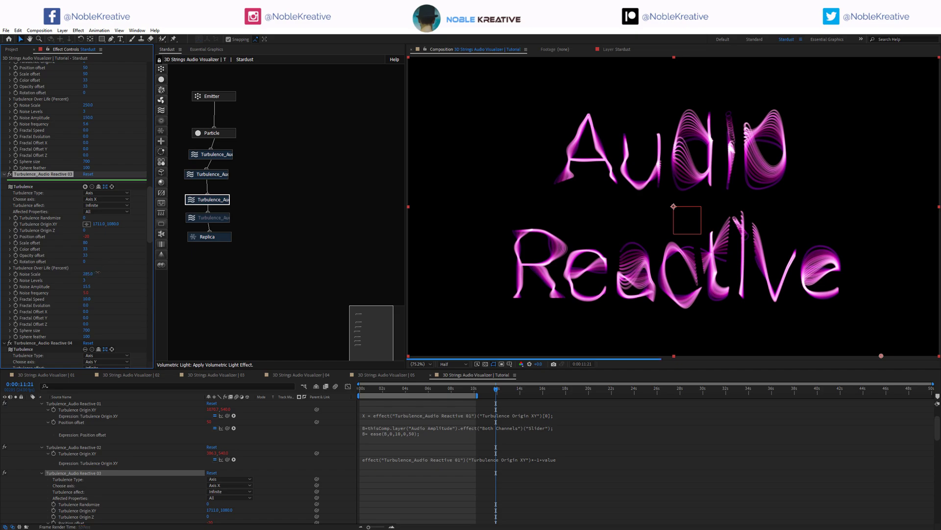
{"action": "left_click_drag", "start_coordinate": [97, 273], "coordinate": [89, 272]}
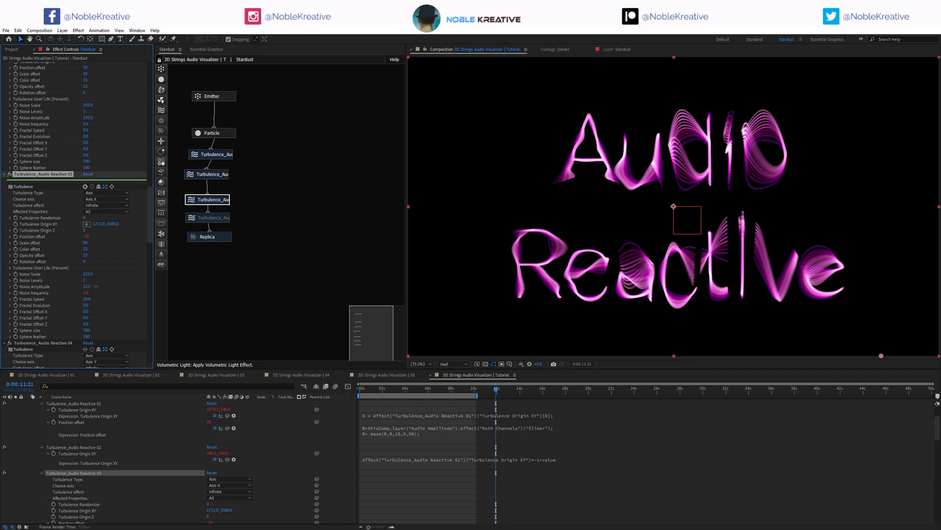
{"action": "left_click_drag", "start_coordinate": [96, 286], "coordinate": [99, 287]}
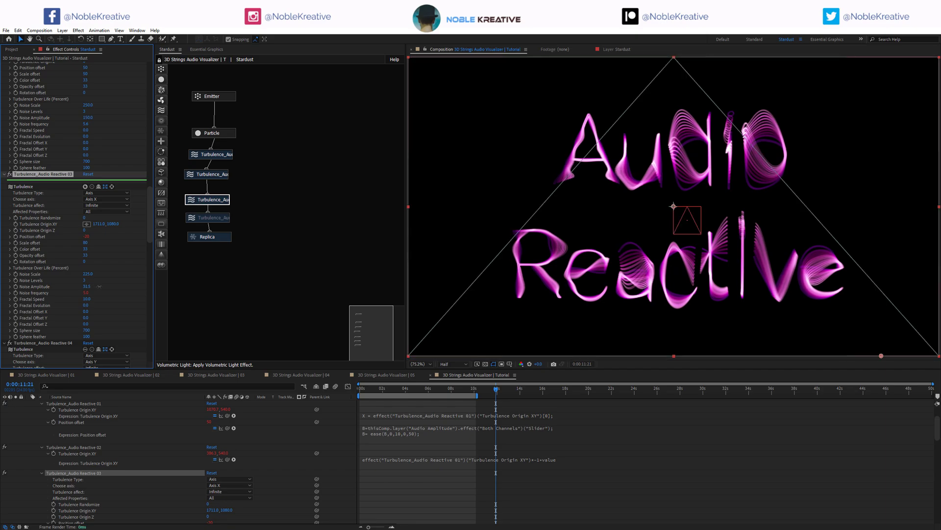
Step: Enable the Turbulence_Audio Reactive 04 node and select it to show its settings
{"action": "right_click", "coordinate": [218, 216]}
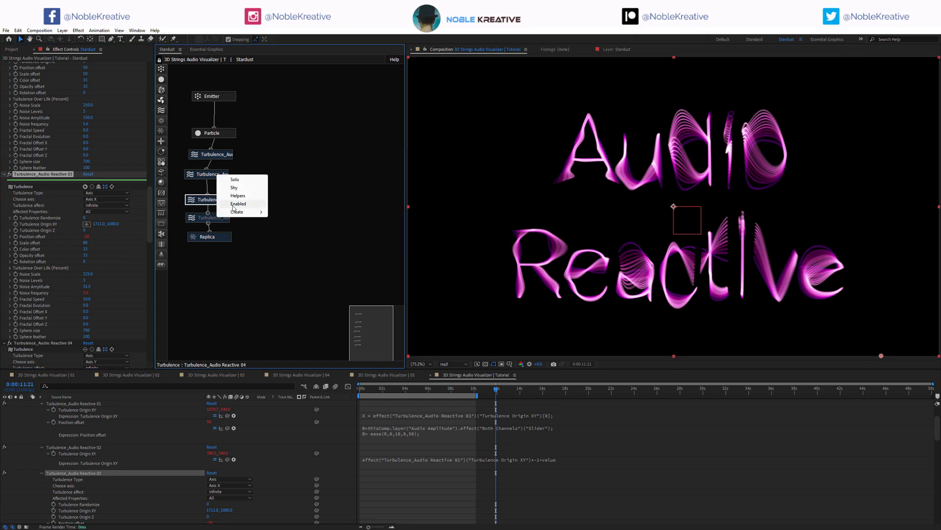
{"action": "left_click", "coordinate": [233, 204]}
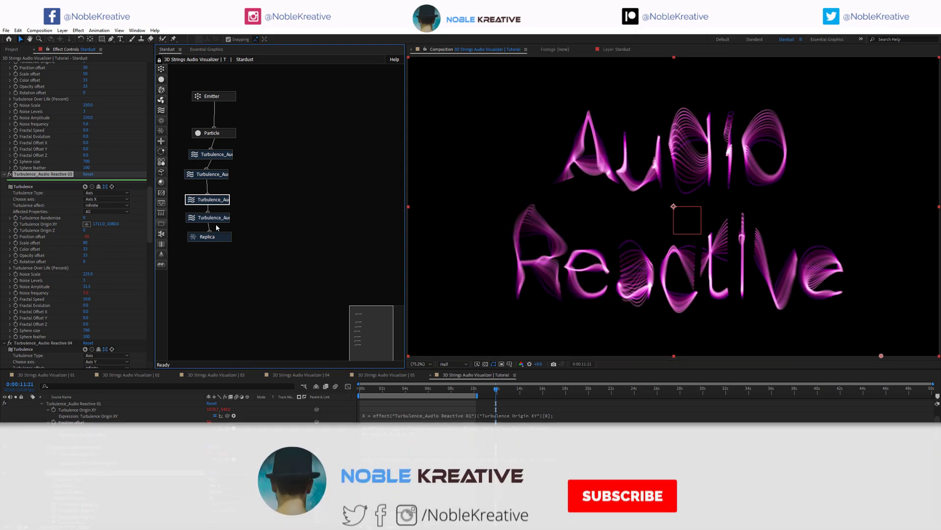
{"action": "left_click", "coordinate": [215, 220]}
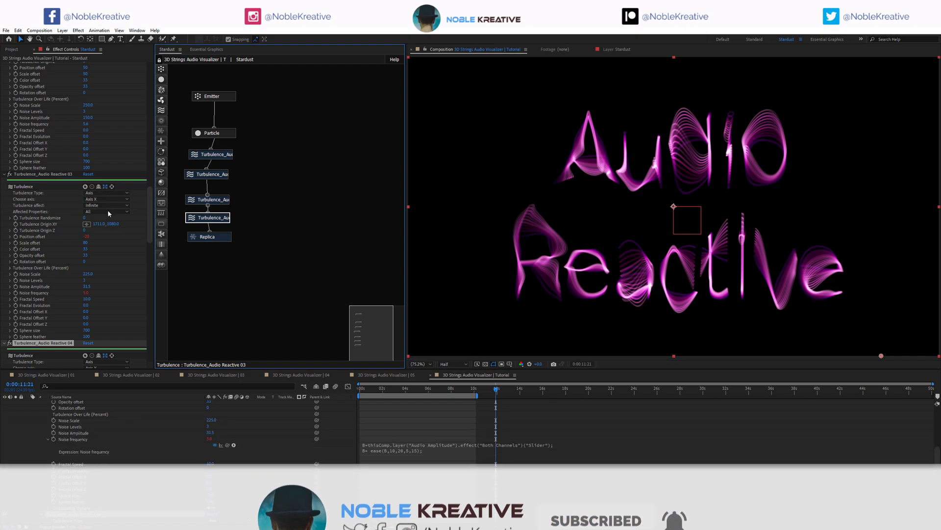
Step: Set Turbulence_Audio Reactive 03's Turbulence Type to One Side and preview the text at several times, ending at 0:00:24:23
{"action": "left_click", "coordinate": [104, 193]}
{"action": "left_click", "coordinate": [107, 235]}
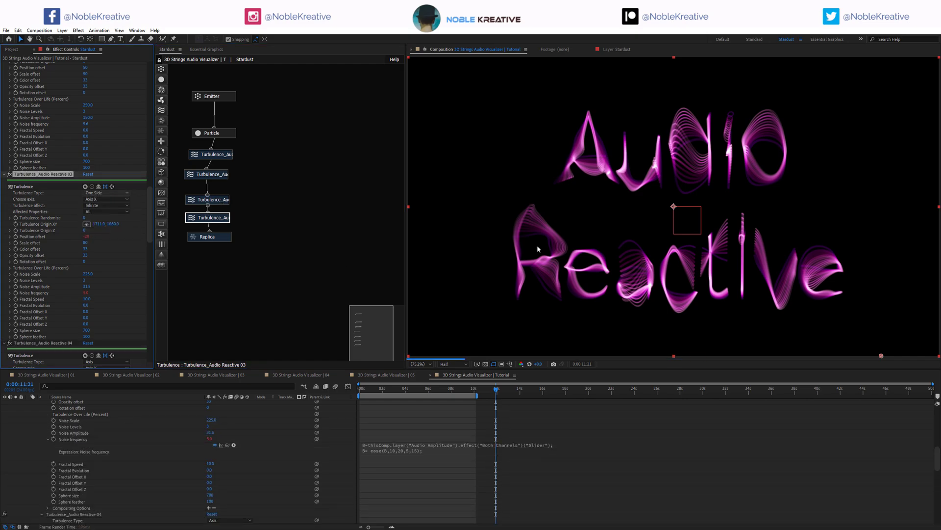
{"action": "left_click", "coordinate": [568, 391]}
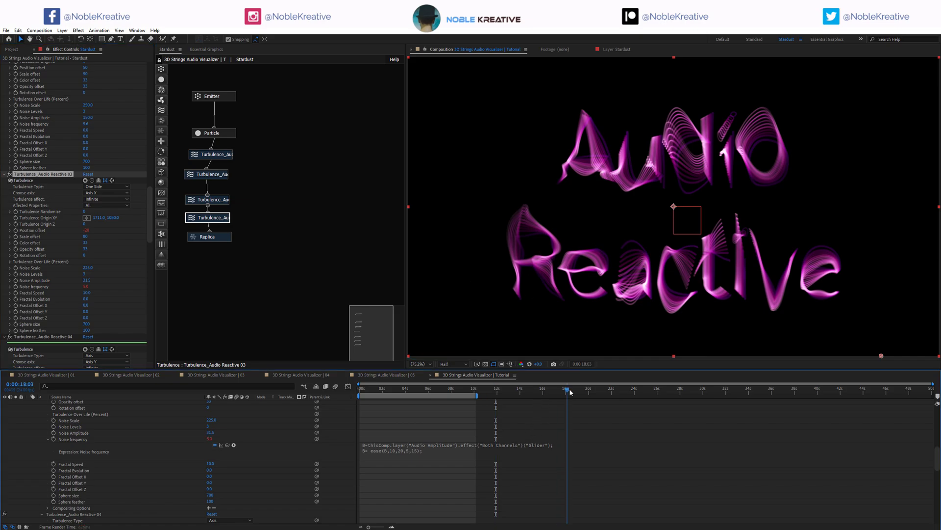
{"action": "left_click", "coordinate": [602, 391]}
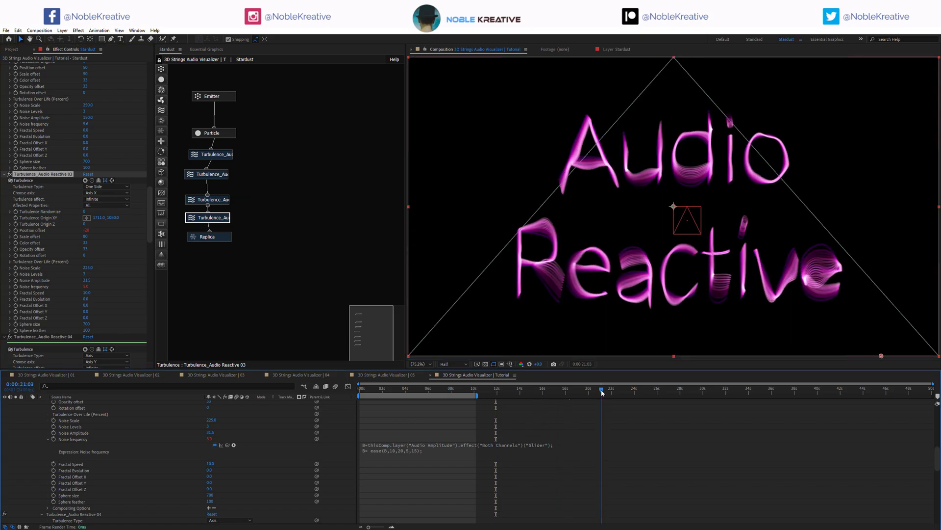
{"action": "left_click", "coordinate": [647, 391]}
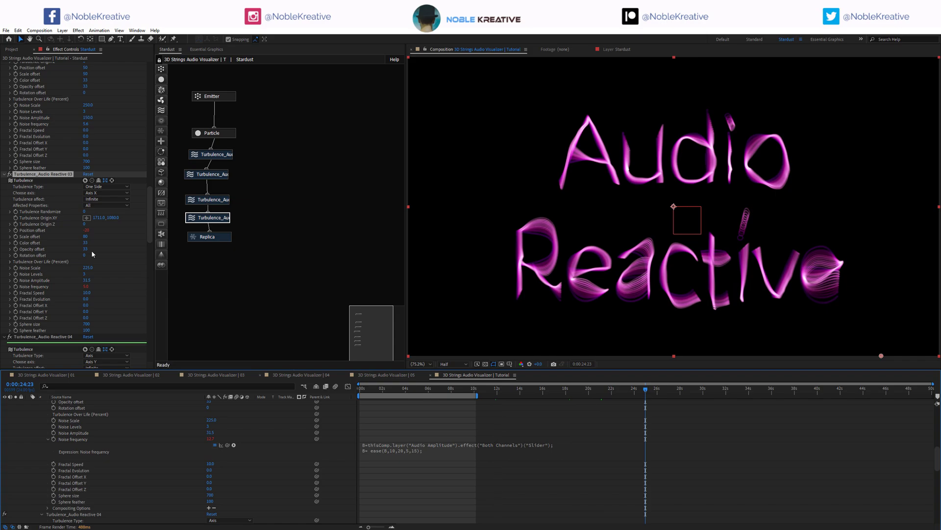
Step: Set the last ease value in Turbulence_Audio Reactive 01's Position offset expression to 40 and play the animation, stopping at 0:00:07:12
{"action": "scroll", "coordinate": [463, 435], "scroll_direction": "down", "scroll_amount": 9}
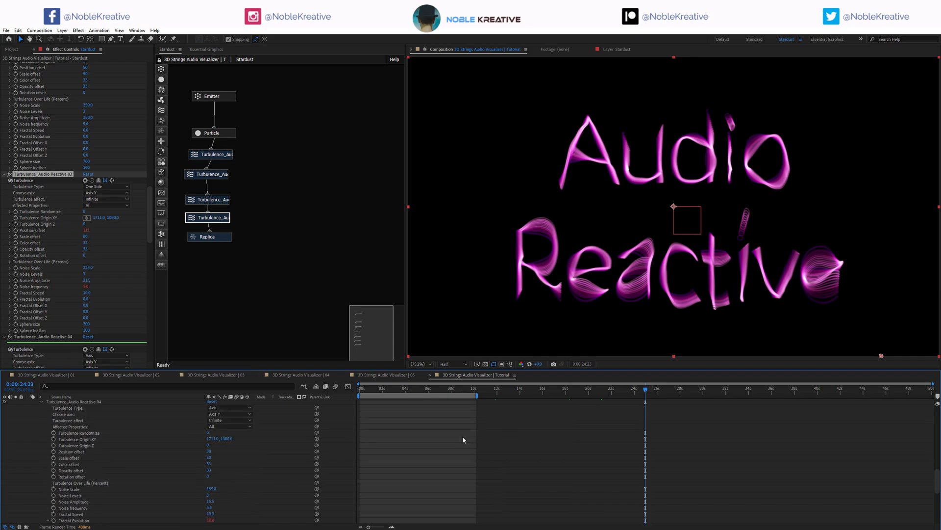
{"action": "scroll", "coordinate": [430, 436], "scroll_direction": "up", "scroll_amount": 5}
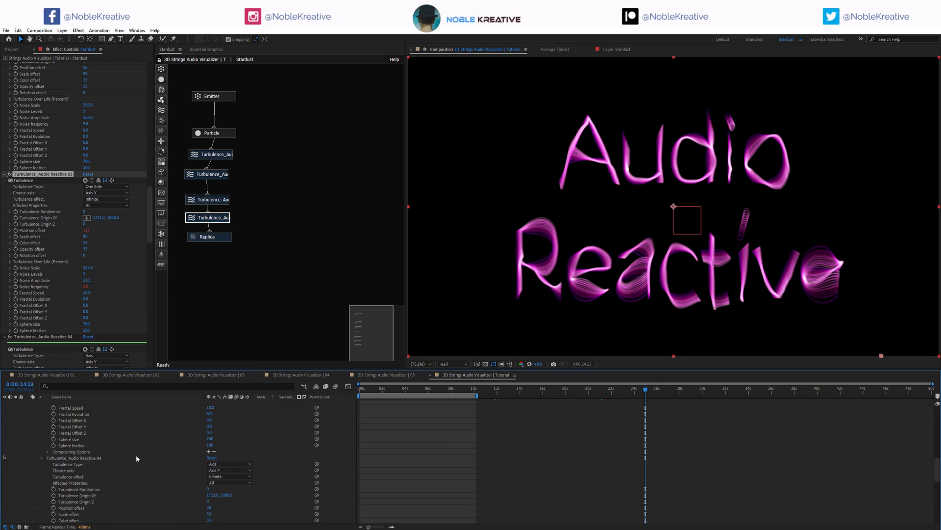
{"action": "scroll", "coordinate": [136, 455], "scroll_direction": "up", "scroll_amount": 10}
{"action": "scroll", "coordinate": [136, 454], "scroll_direction": "down", "scroll_amount": 4}
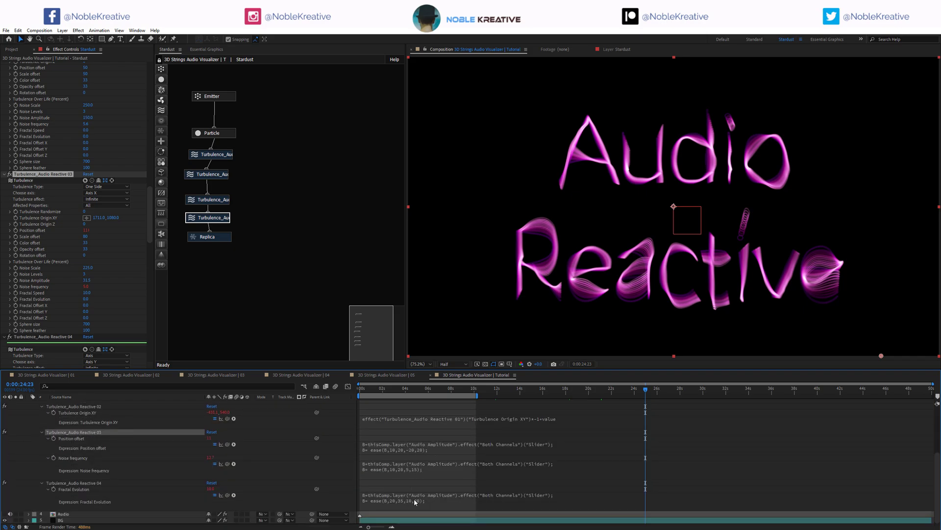
{"action": "scroll", "coordinate": [413, 440], "scroll_direction": "up", "scroll_amount": 2}
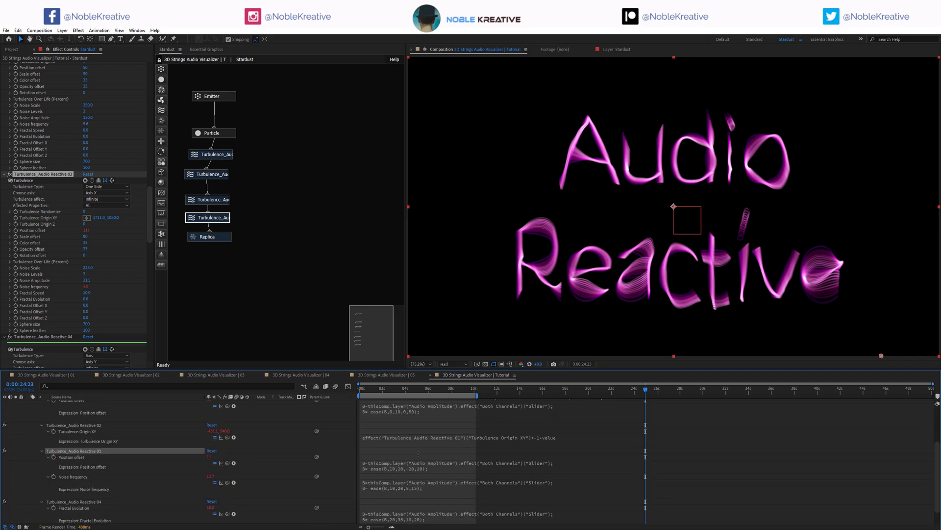
{"action": "left_click", "coordinate": [420, 428]}
{"action": "left_click", "coordinate": [422, 431]}
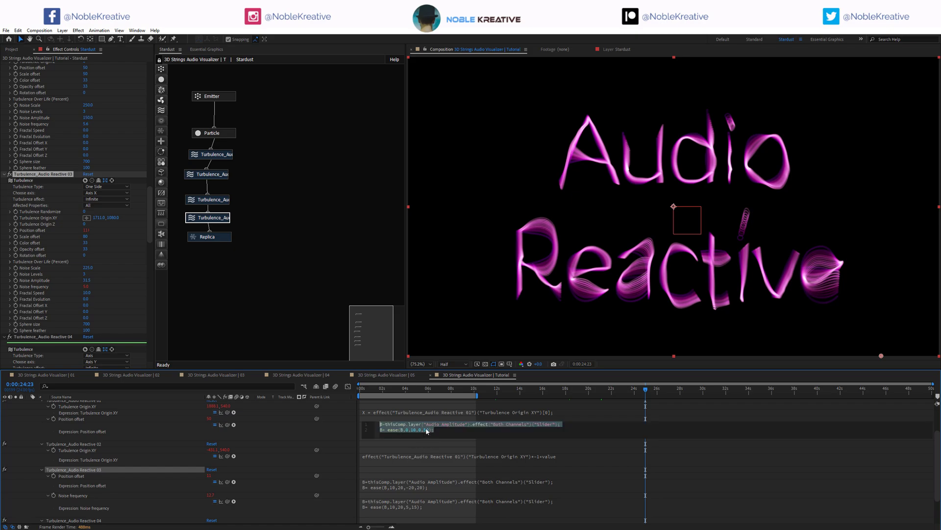
{"action": "key", "text": "Delete"}
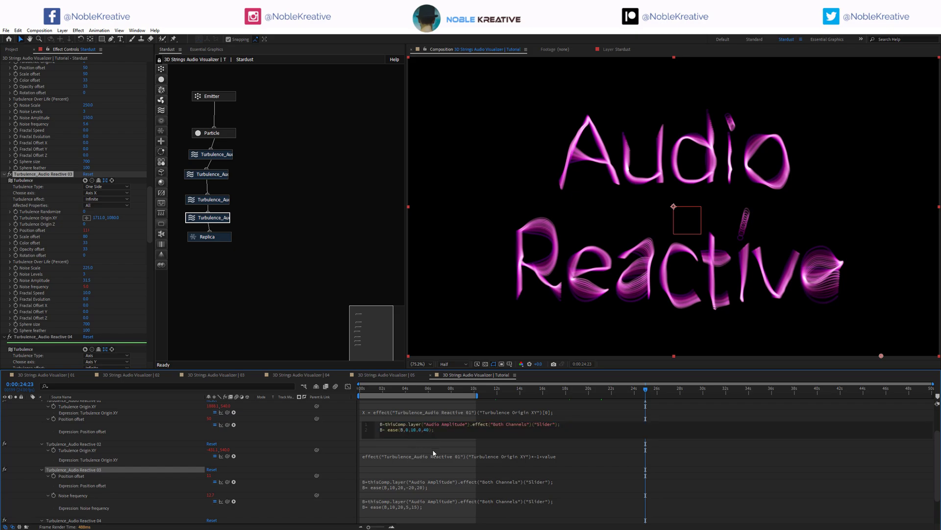
{"action": "left_click", "coordinate": [434, 452]}
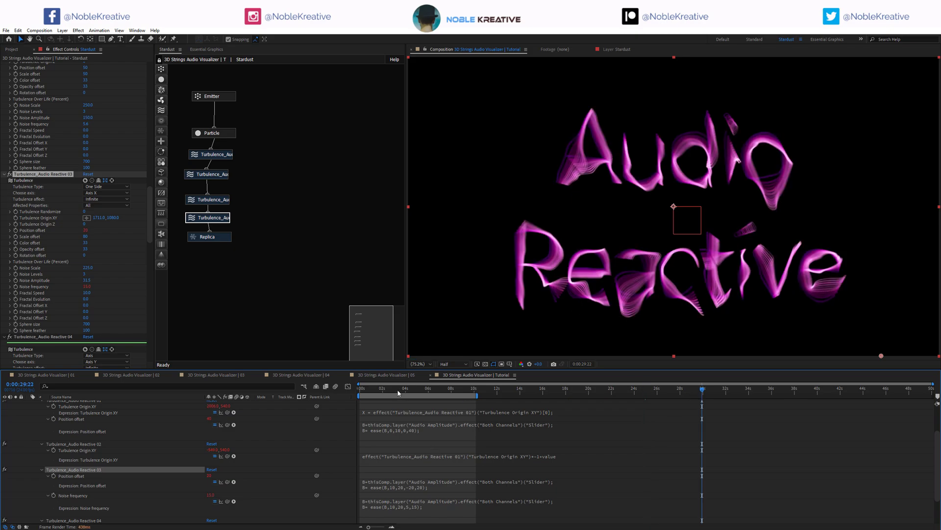
{"action": "left_click_drag", "start_coordinate": [398, 392], "coordinate": [354, 393]}
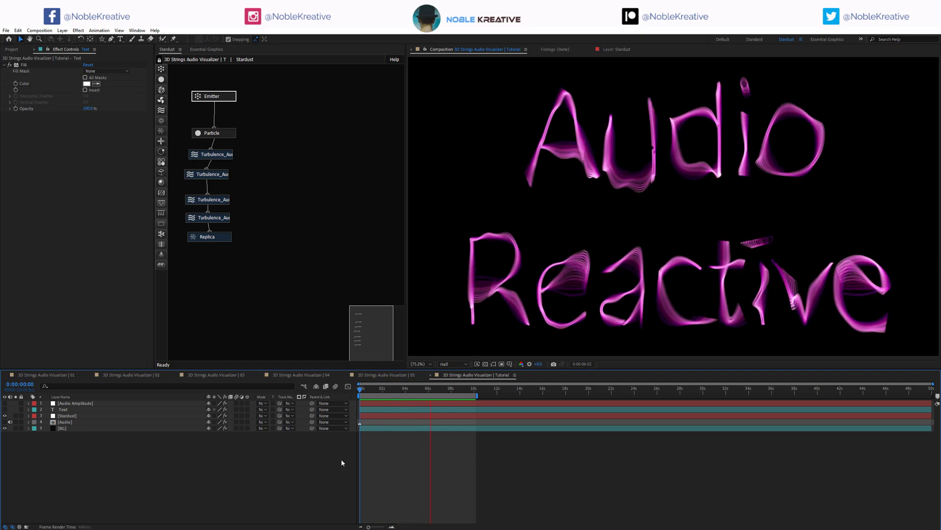
{"action": "key", "text": "space"}
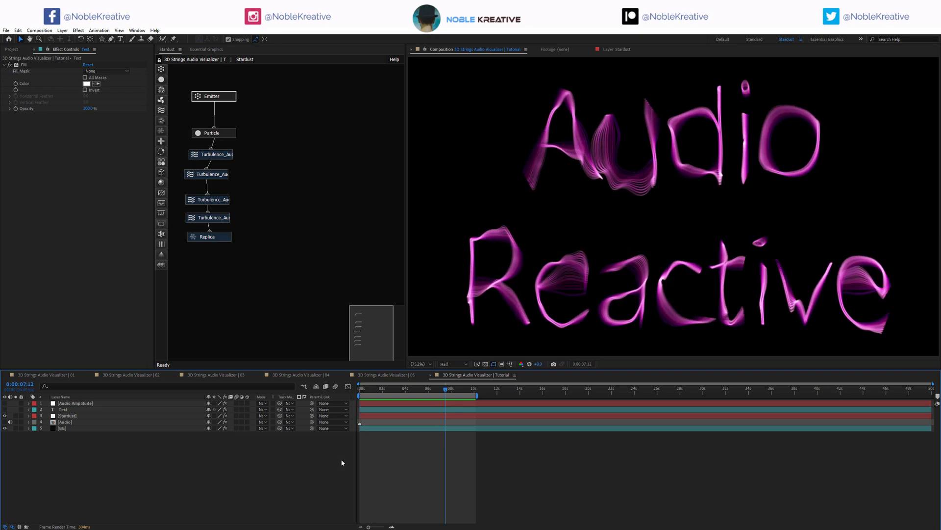
Step: Replace the wording of the Text layer with MUSIC
{"action": "double_click", "coordinate": [91, 410]}
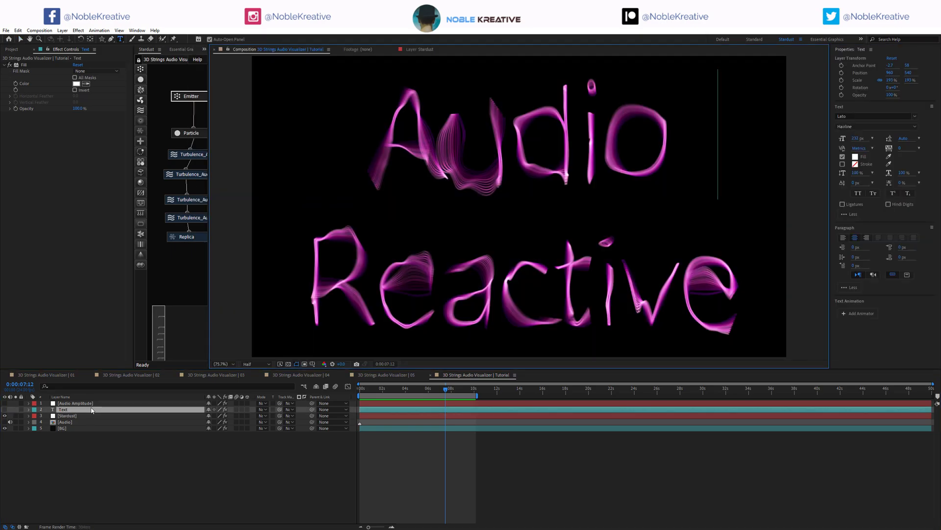
{"action": "left_click", "coordinate": [92, 410]}
{"action": "key", "text": "ctrl+alt+Home"}
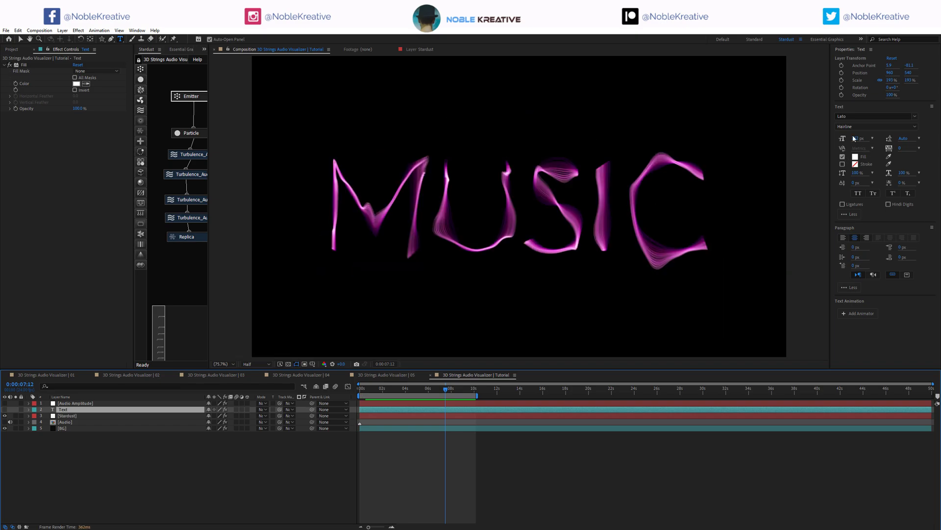
Step: Set the MUSIC text's font style to Black and its tracking to 107
{"action": "left_click", "coordinate": [860, 129]}
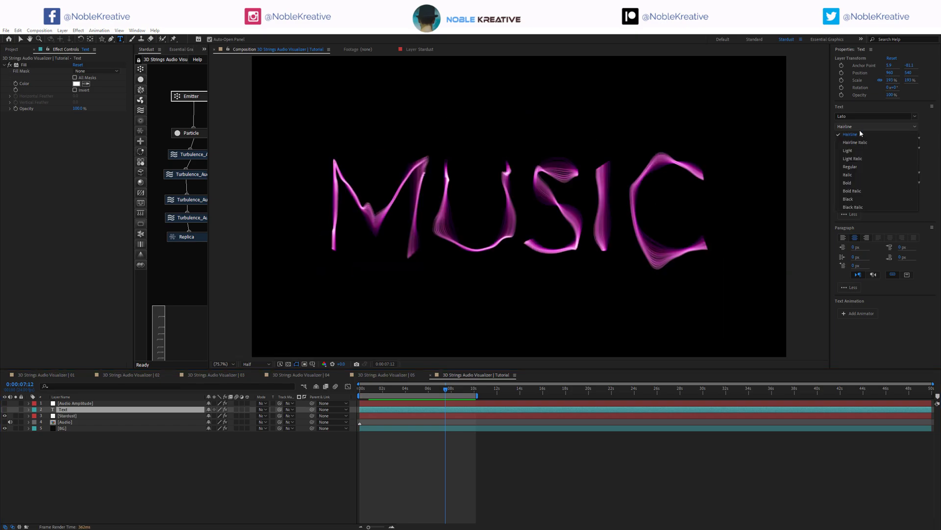
{"action": "left_click", "coordinate": [862, 206]}
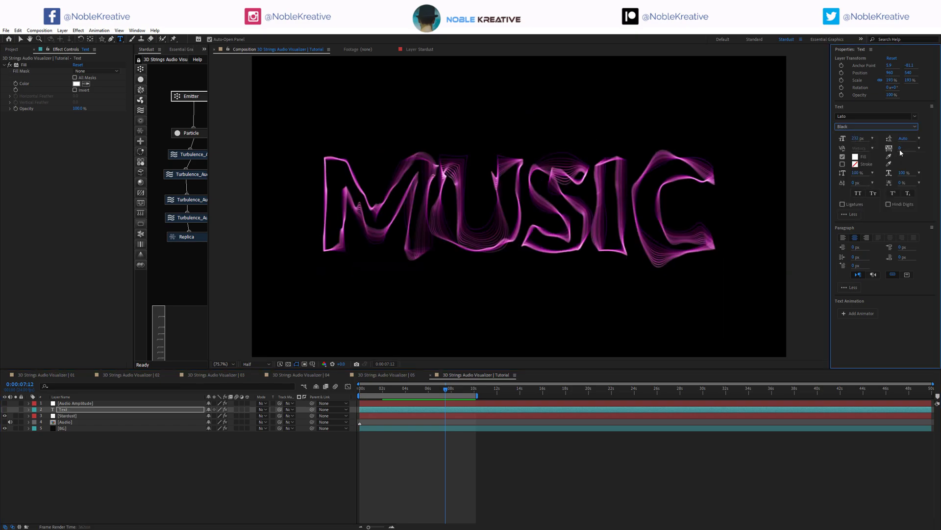
{"action": "left_click_drag", "start_coordinate": [900, 148], "coordinate": [925, 148]}
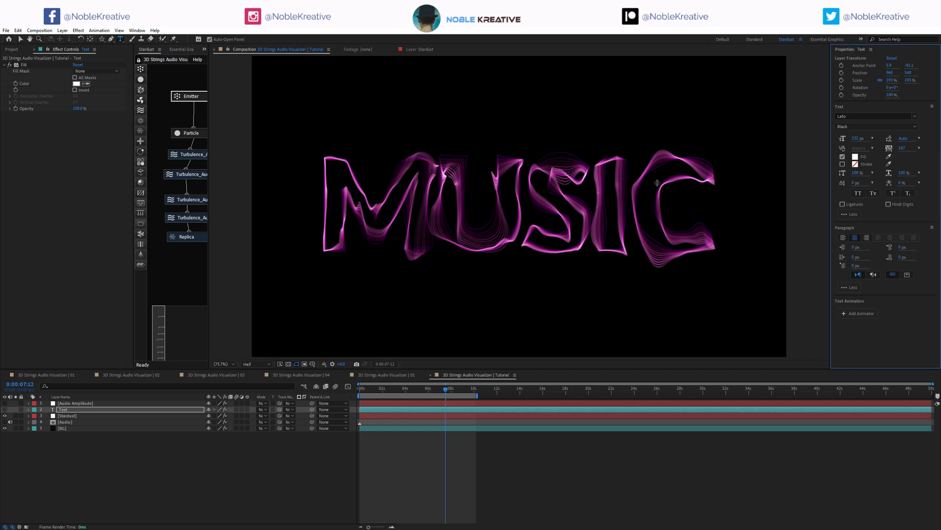
Step: Try the Impact font on the MUSIC text and undo the font change
{"action": "left_click", "coordinate": [914, 116]}
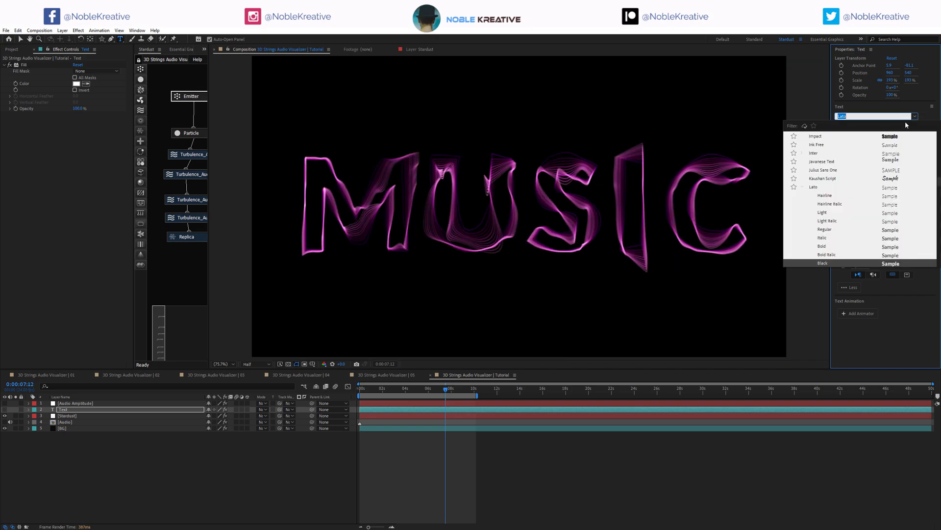
{"action": "left_click", "coordinate": [878, 137]}
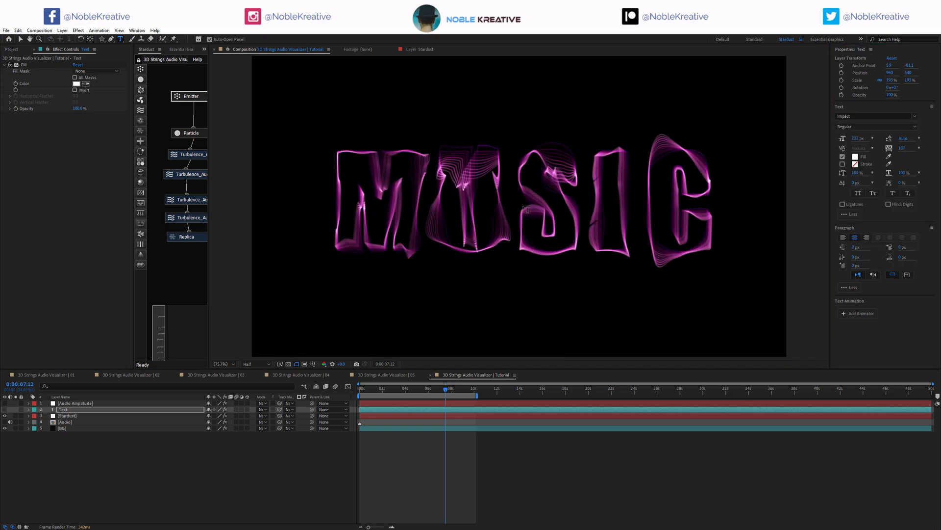
{"action": "key", "text": "v"}
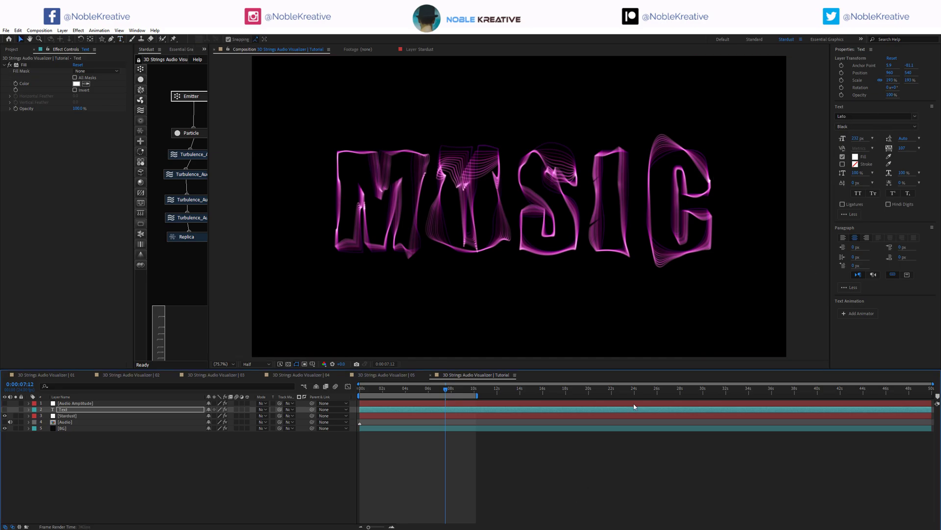
{"action": "key", "text": "ctrl+z"}
Step: Set the MUSIC text's font style to Hairline and tracking to 0, and preview it at several times, ending at 0:00:07:04
{"action": "left_click", "coordinate": [883, 129]}
{"action": "left_click", "coordinate": [884, 128]}
{"action": "left_click", "coordinate": [852, 134]}
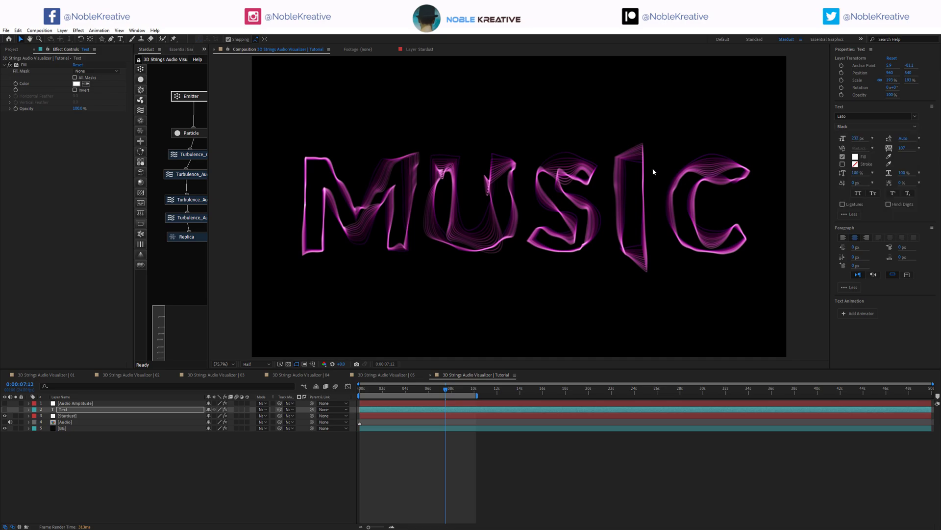
{"action": "left_click", "coordinate": [902, 149]}
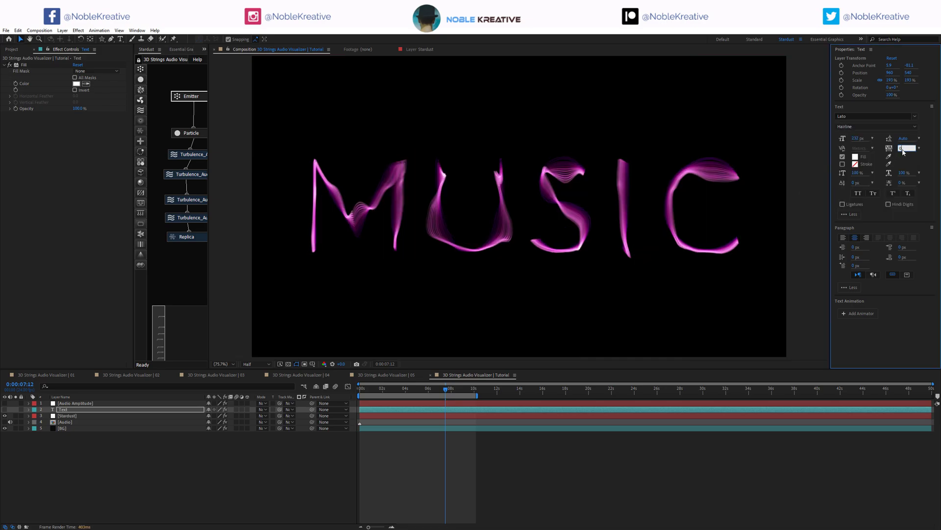
{"action": "key", "text": "Return"}
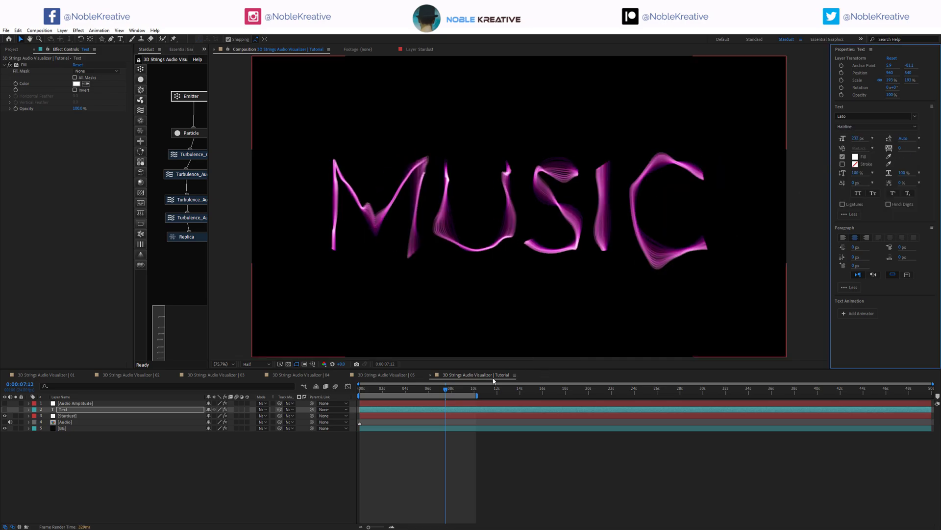
{"action": "left_click", "coordinate": [411, 390]}
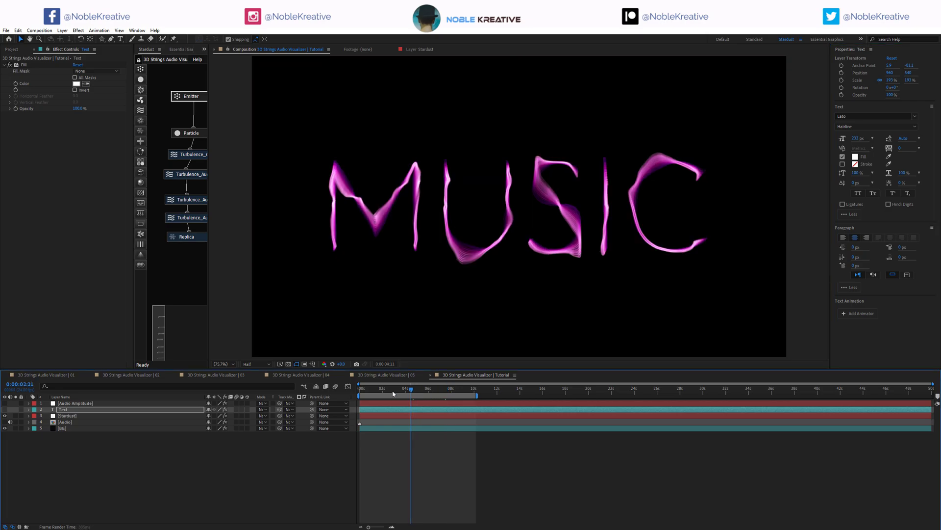
{"action": "left_click_drag", "start_coordinate": [392, 393], "coordinate": [442, 391]}
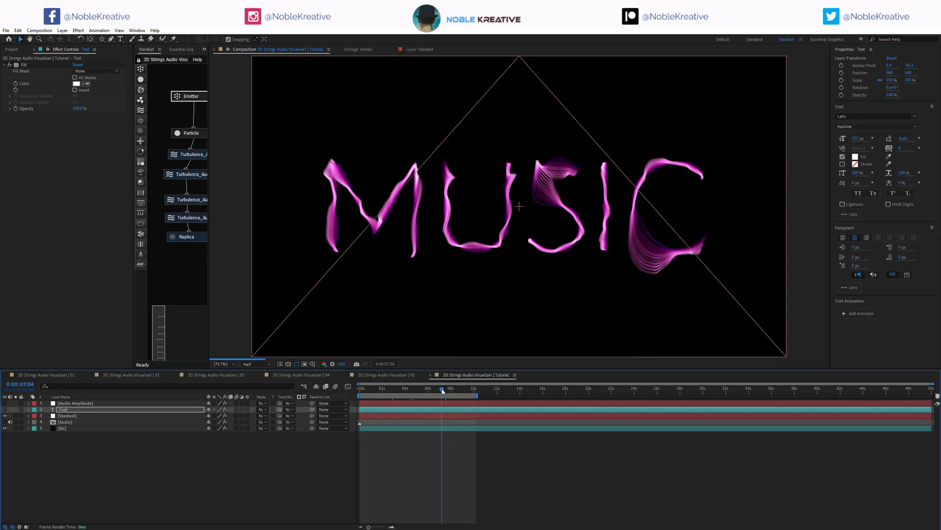
Step: Reset the Stardust workspace to its saved layout and move the current time to 0:00:05:02
{"action": "left_click", "coordinate": [801, 40]}
{"action": "left_click", "coordinate": [829, 43]}
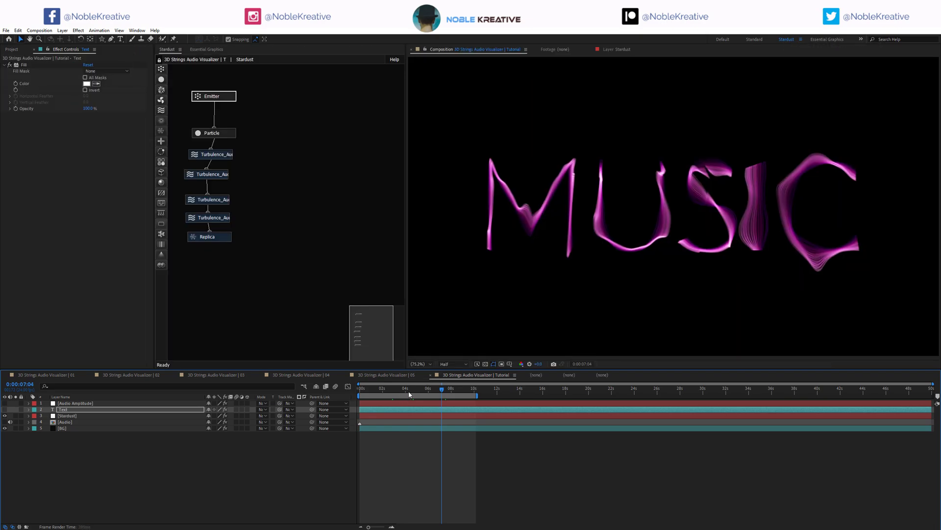
{"action": "left_click_drag", "start_coordinate": [409, 392], "coordinate": [418, 392]}
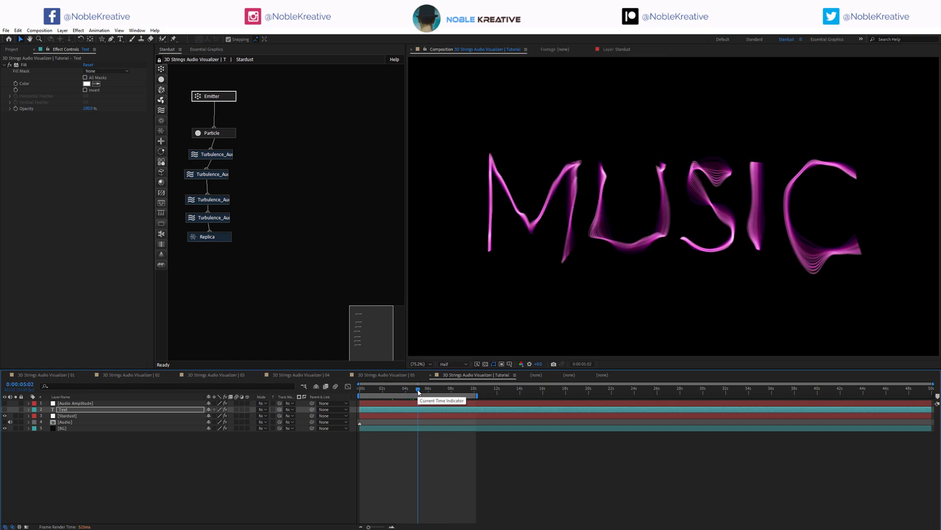
Step: Add an adjustment layer above all other layers and name it Glow
{"action": "left_click", "coordinate": [122, 456]}
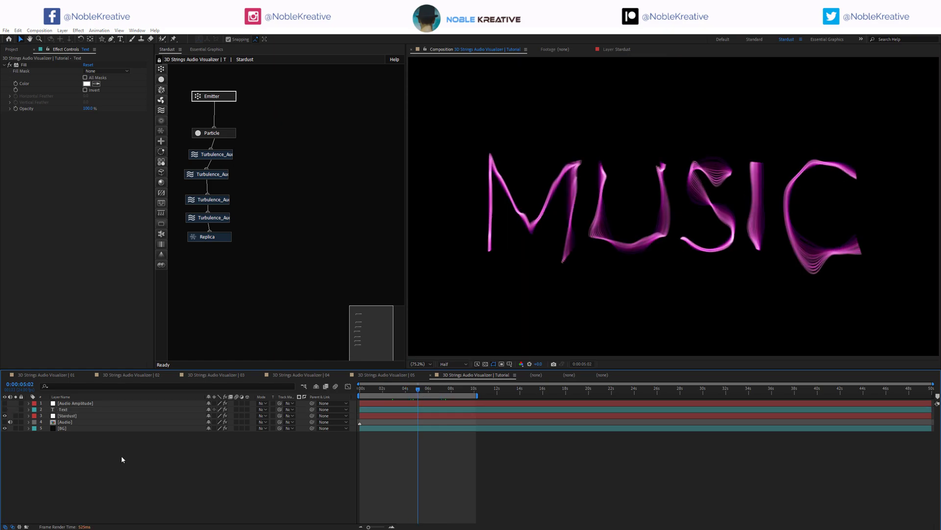
{"action": "key", "text": "ctrl+y"}
{"action": "key", "text": "Escape"}
{"action": "key", "text": "ctrl+alt+y"}
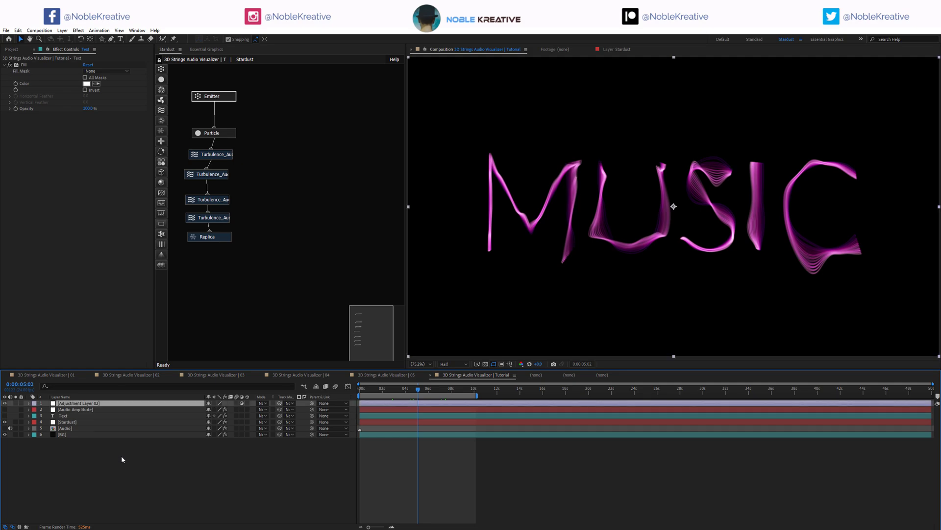
{"action": "key", "text": "Return"}
{"action": "type", "text": "Glow"}
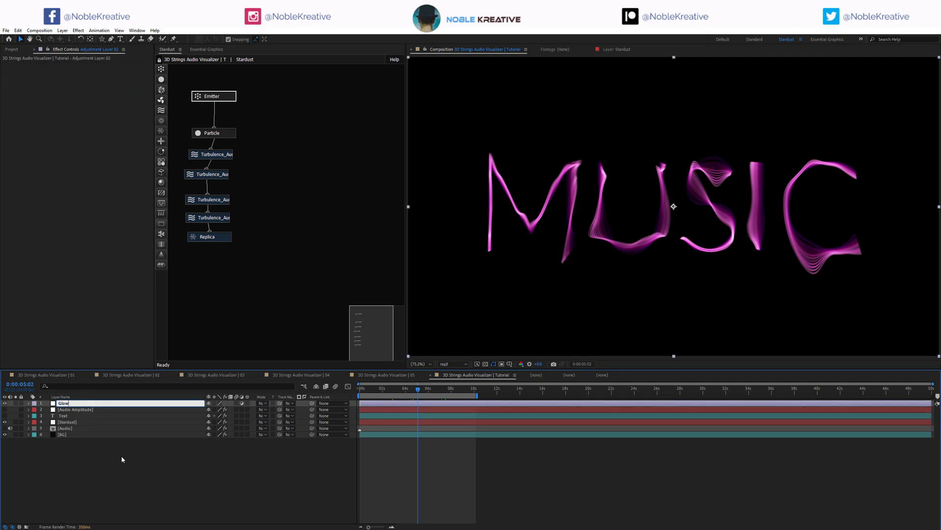
{"action": "key", "text": "Return"}
Step: Apply the Deep Glow effect to the Glow layer and set its Exposure to 0.20
{"action": "key", "text": "ctrl+space"}
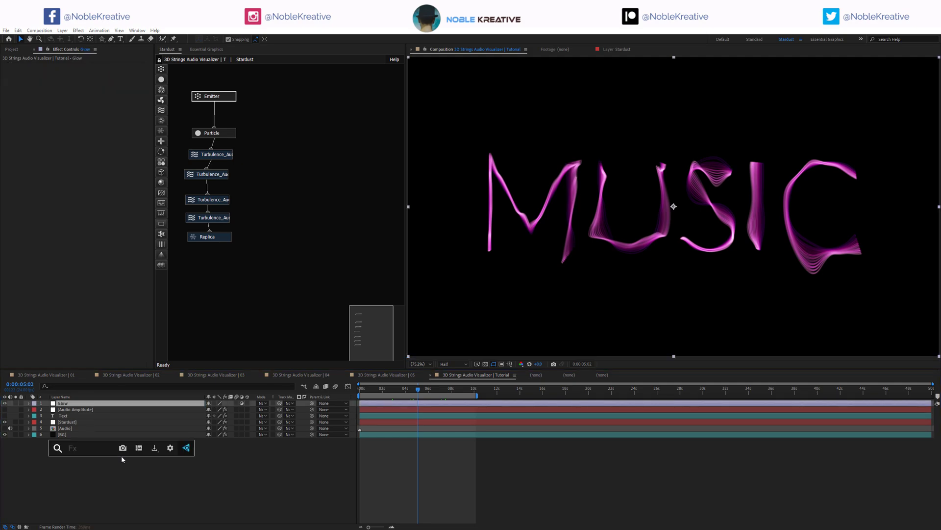
{"action": "type", "text": "deep"}
{"action": "key", "text": "Return"}
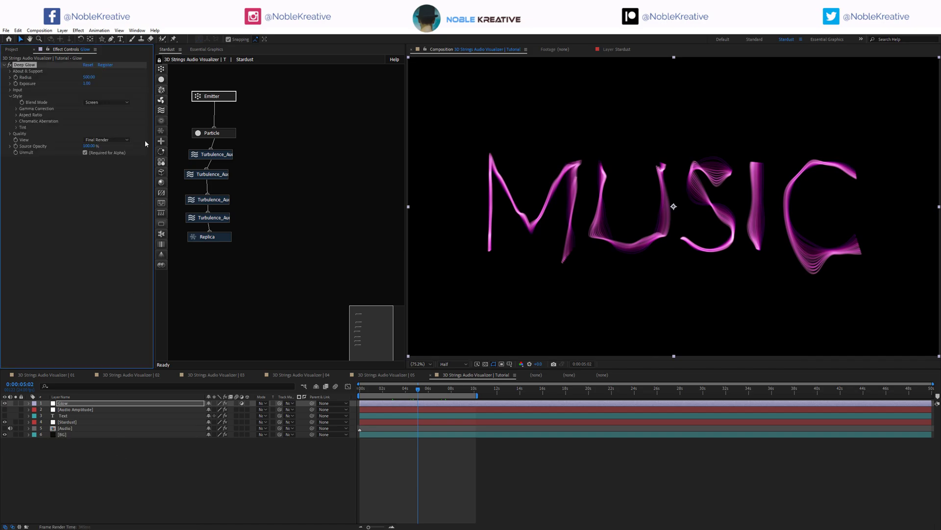
{"action": "left_click", "coordinate": [87, 84]}
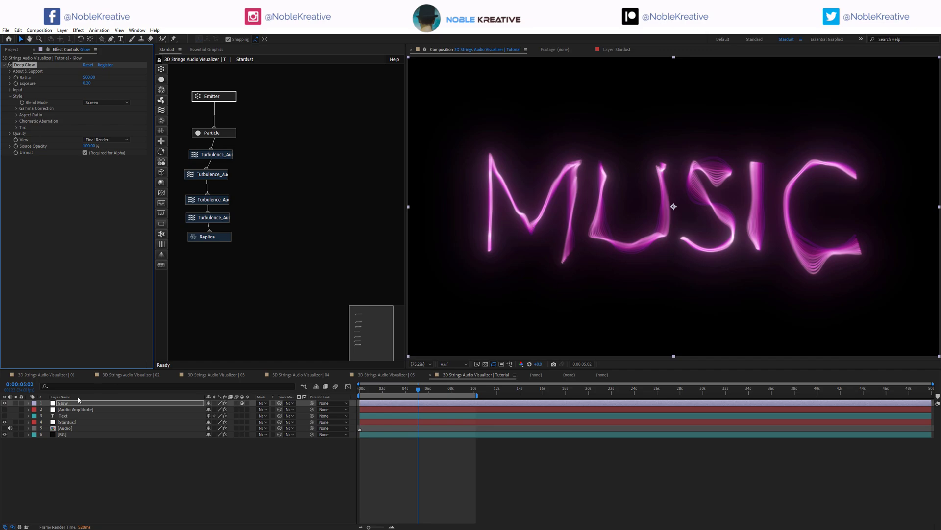
Step: Add an adjustment layer above Glow and name it Softlight
{"action": "key", "text": "ctrl+alt+y"}
{"action": "key", "text": "Return"}
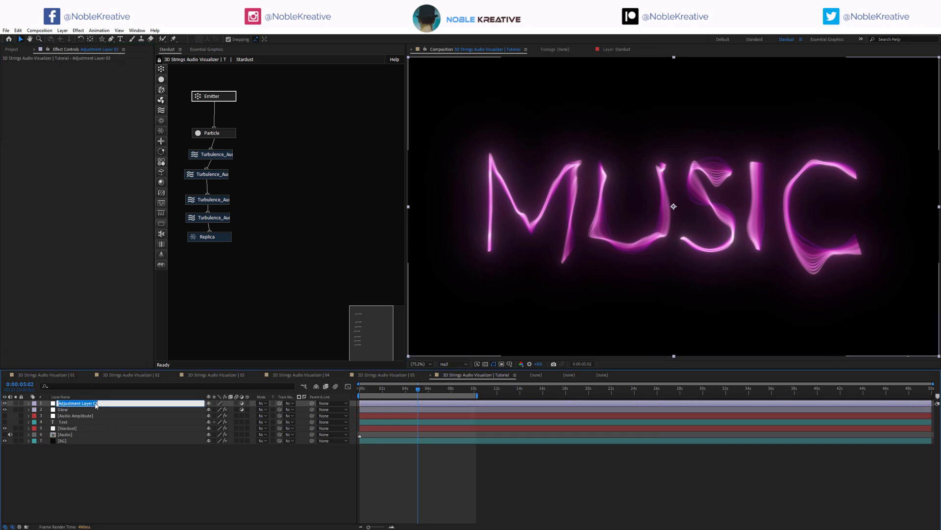
{"action": "type", "text": "Softlight"}
{"action": "key", "text": "Return"}
Step: Apply CC Composite to the Softlight layer with the Soft Light transfer mode and move the layer below Glow
{"action": "key", "text": "ctrl+space"}
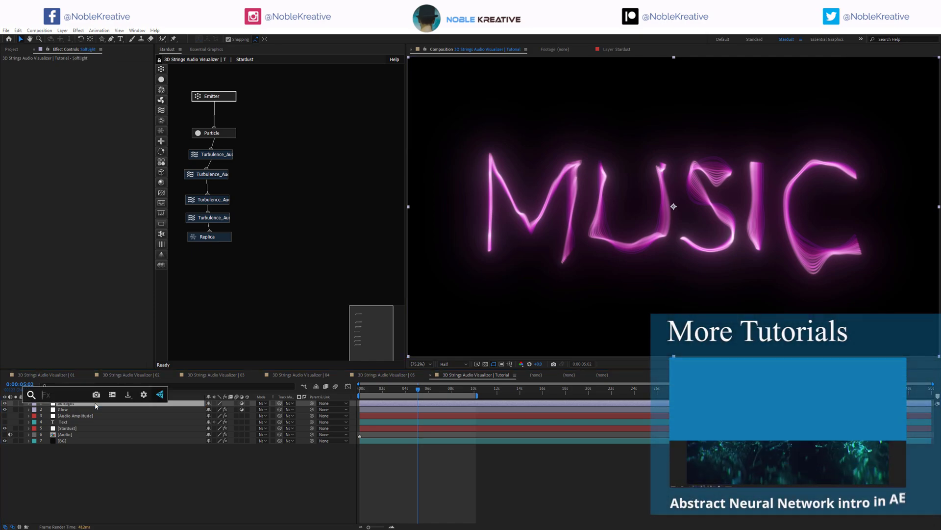
{"action": "type", "text": "cc com"}
{"action": "key", "text": "Return"}
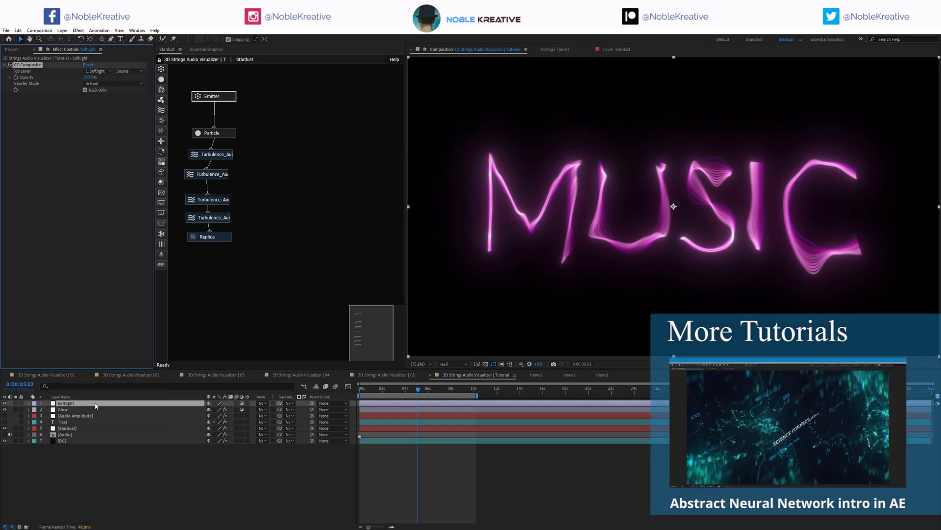
{"action": "left_click", "coordinate": [114, 83]}
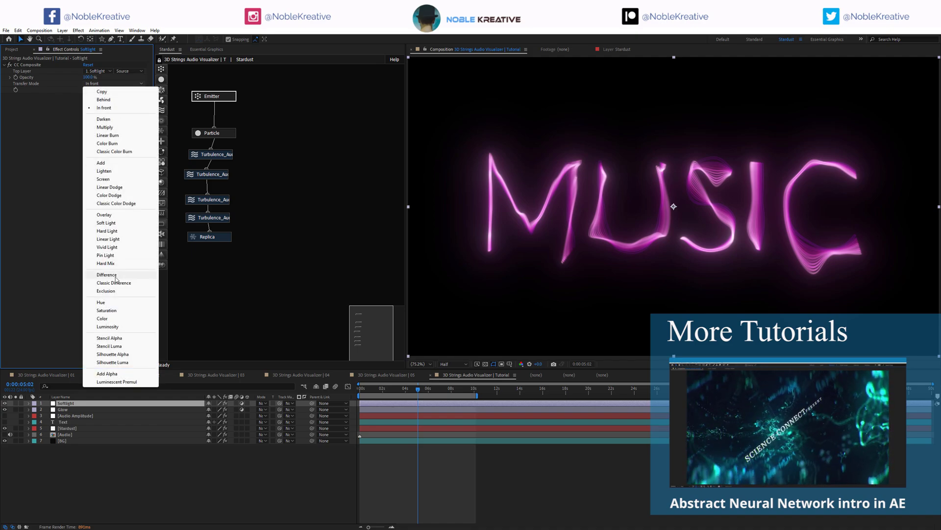
{"action": "left_click", "coordinate": [107, 222]}
{"action": "left_click_drag", "start_coordinate": [81, 404], "coordinate": [83, 413]}
Step: Add an adjustment layer above Glow and name it Look
{"action": "left_click", "coordinate": [81, 404]}
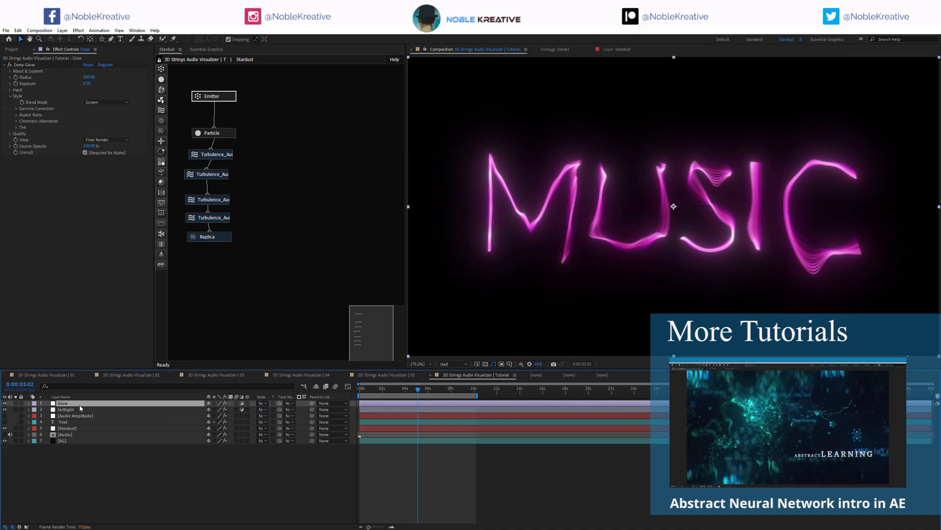
{"action": "key", "text": "ctrl+alt+y"}
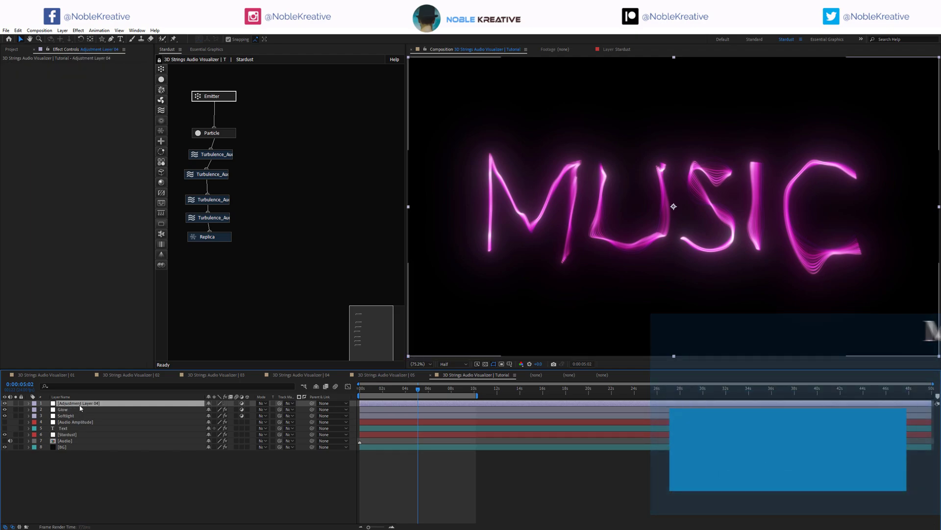
{"action": "key", "text": "Return"}
{"action": "type", "text": "Look"}
{"action": "key", "text": "Return"}
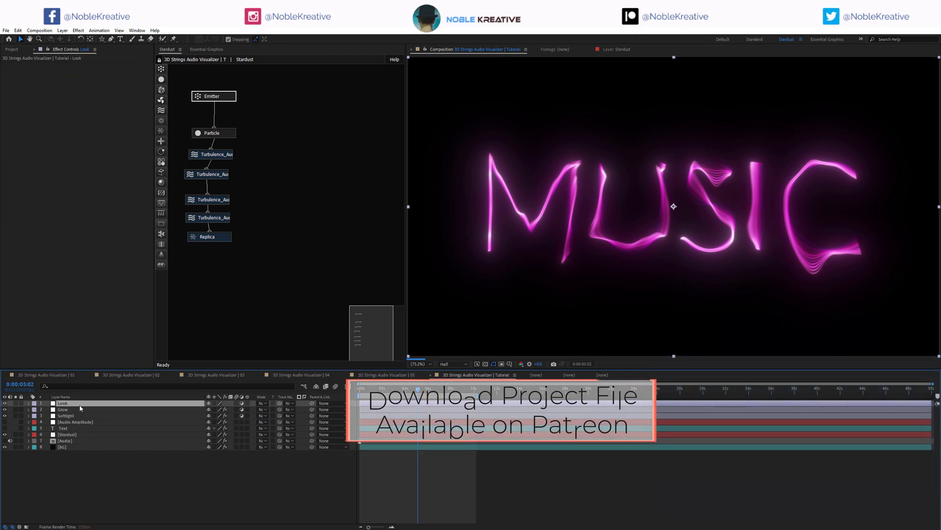
Step: Apply the Unsharp Mask and Noise effects to the Look layer
{"action": "key", "text": "ctrl+space"}
{"action": "type", "text": "uns"}
{"action": "key", "text": "Return"}
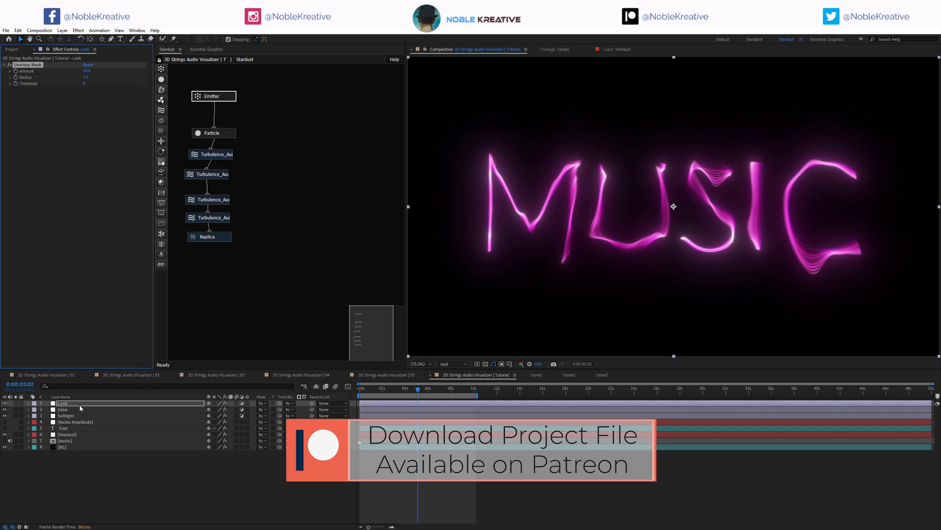
{"action": "key", "text": "ctrl+space"}
{"action": "type", "text": "noise"}
{"action": "key", "text": "Return"}
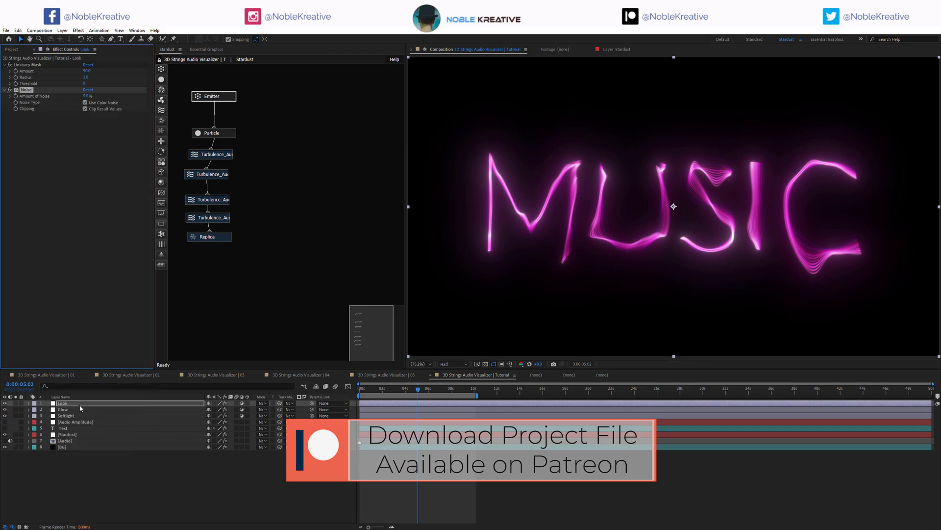
{"action": "key", "text": "ctrl+space"}
{"action": "type", "text": "luma"}
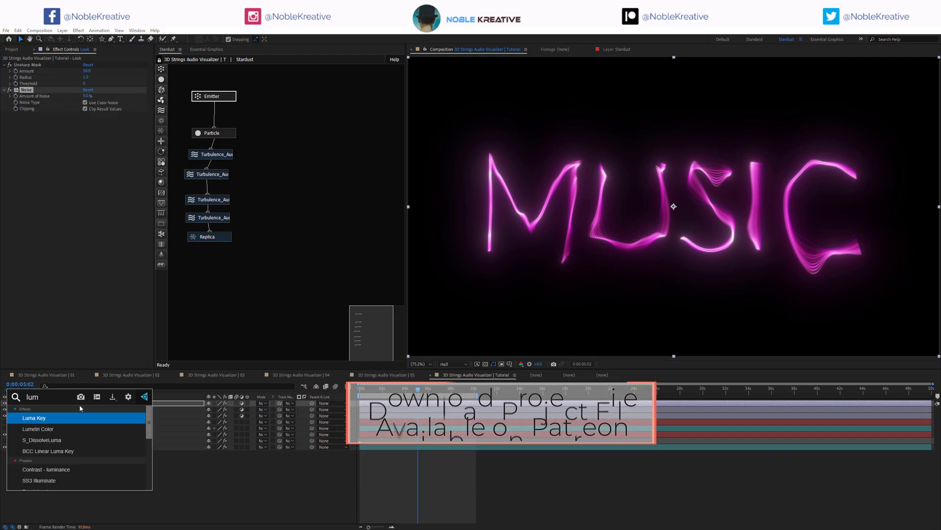
{"action": "key", "text": "Return"}
{"action": "key", "text": "ctrl+z"}
Step: Apply Lumetri Color to the Look layer and move the Noise effect below it in the effect order
{"action": "key", "text": "ctrl+space"}
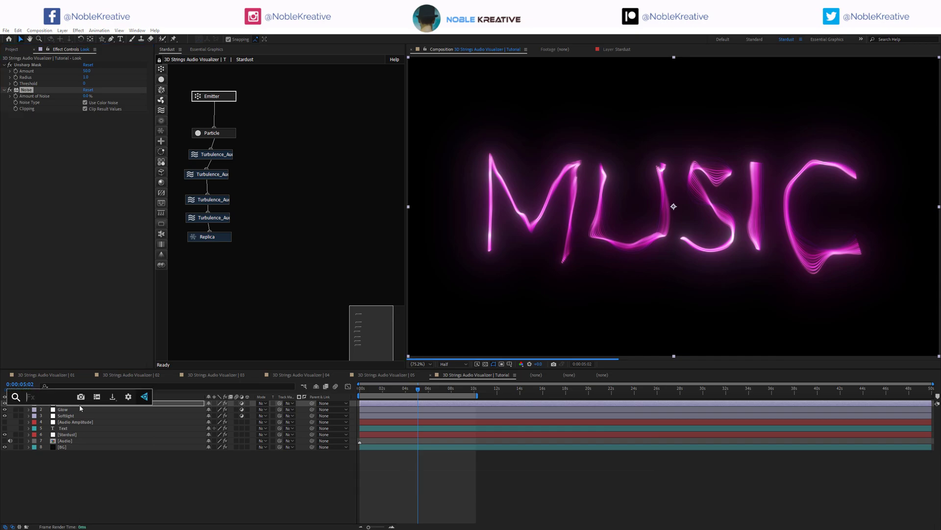
{"action": "type", "text": "lum"}
{"action": "key", "text": "Return"}
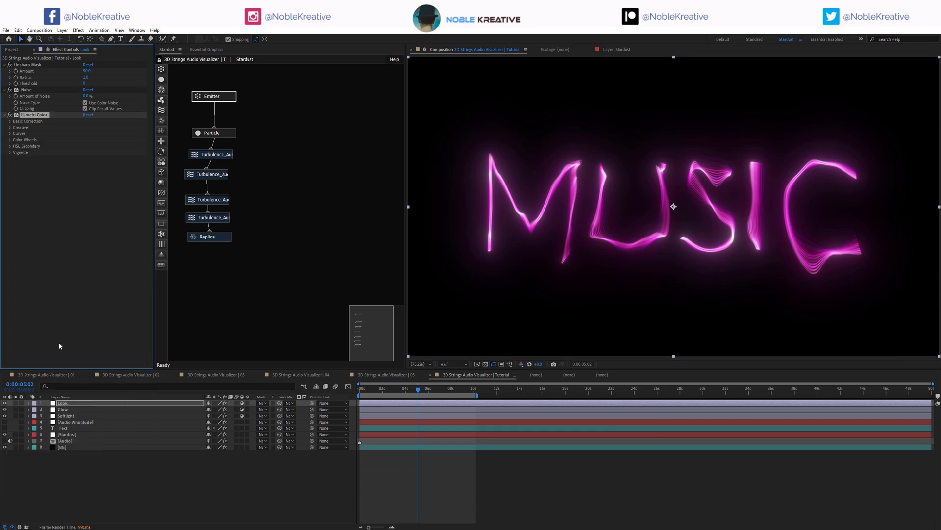
{"action": "left_click_drag", "start_coordinate": [26, 90], "coordinate": [65, 166]}
Step: Set the Look layer's Amount of Noise to 3% and its Unsharp Mask Amount to 25
{"action": "left_click", "coordinate": [88, 141]}
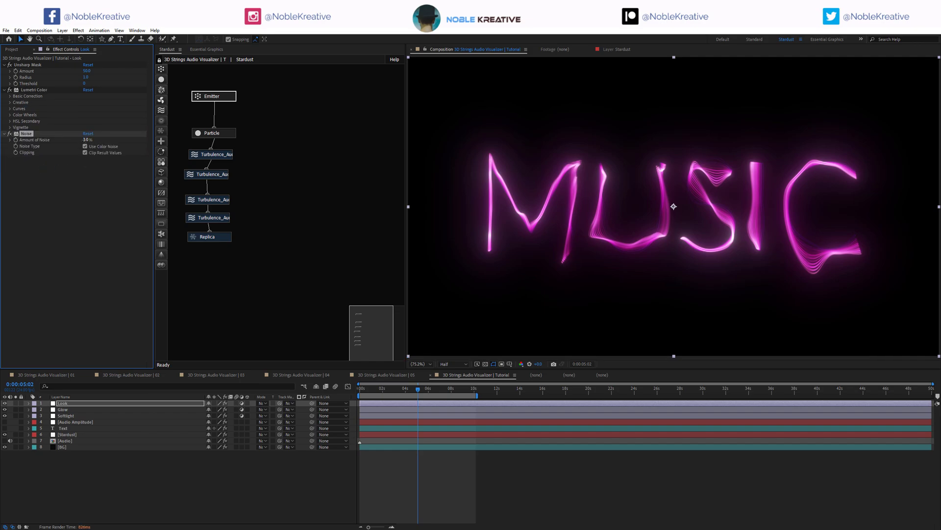
{"action": "left_click_drag", "start_coordinate": [87, 71], "coordinate": [46, 73]}
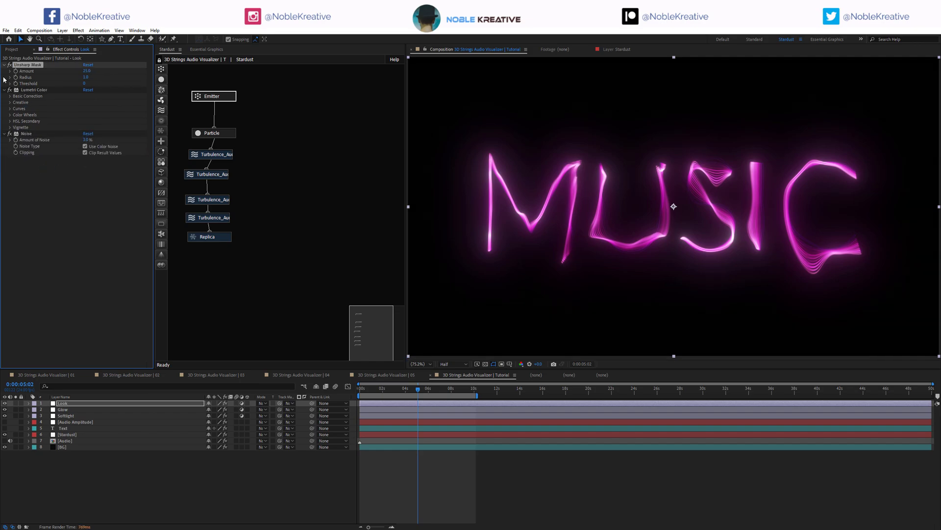
Step: Set Lumetri Color's creative look to SL BLUE ICE and preview the result at 0:00:08:09
{"action": "left_click", "coordinate": [9, 103]}
{"action": "left_click", "coordinate": [115, 113]}
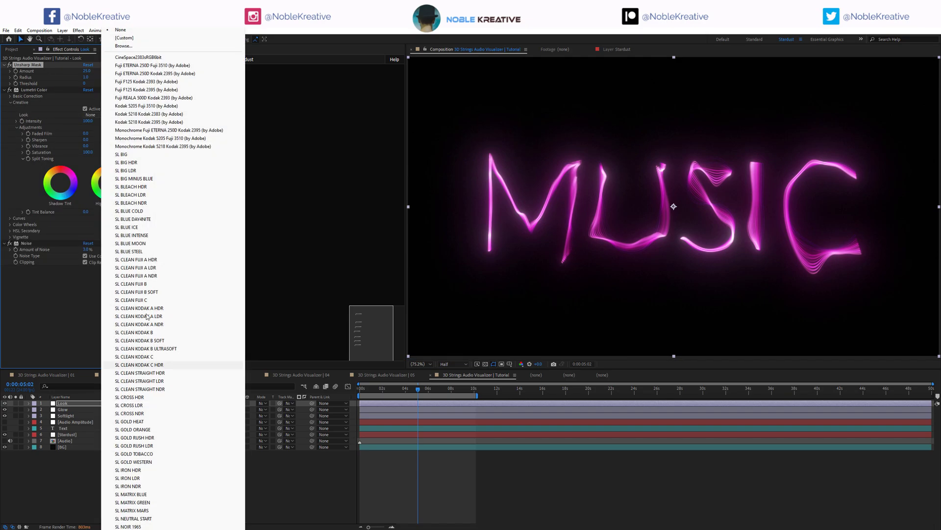
{"action": "left_click", "coordinate": [156, 229]}
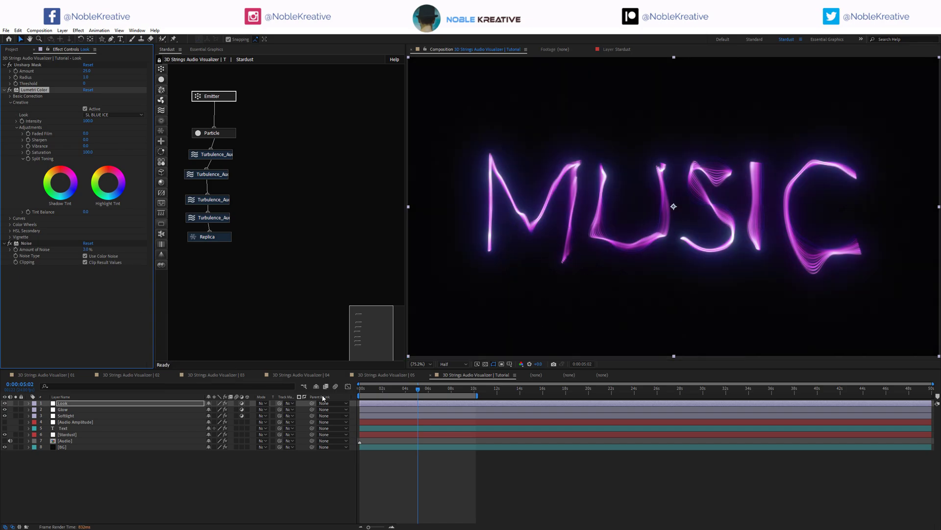
{"action": "left_click", "coordinate": [456, 395]}
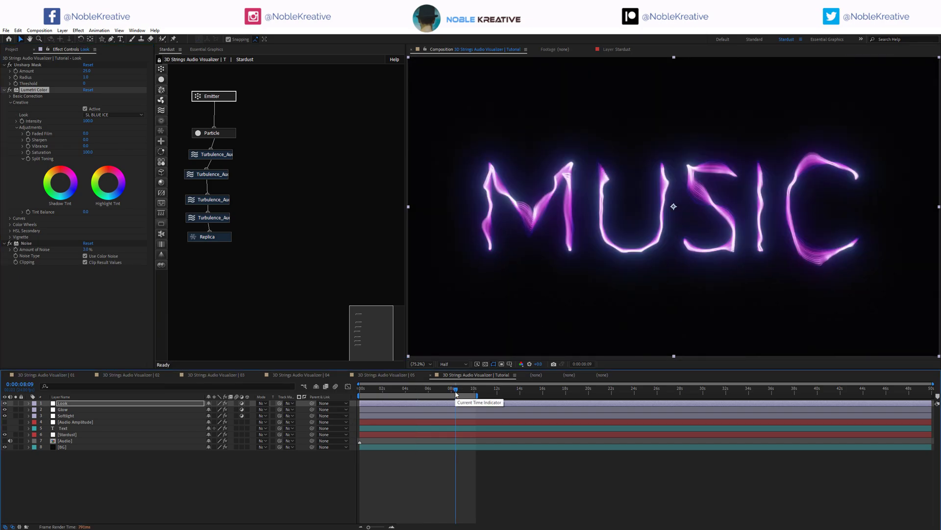
Step: Try the Look layer below Glow and restore it above Glow
{"action": "left_click_drag", "start_coordinate": [62, 403], "coordinate": [65, 407]}
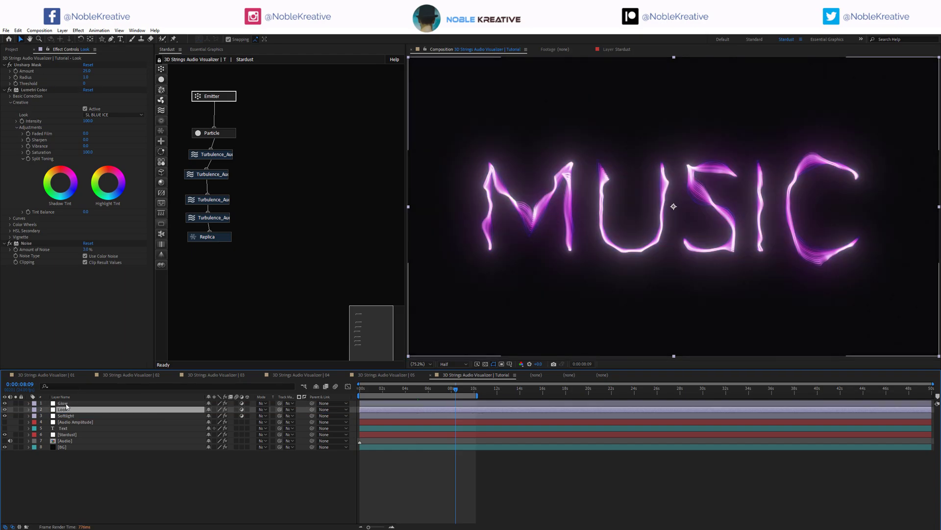
{"action": "left_click_drag", "start_coordinate": [66, 405], "coordinate": [66, 413]}
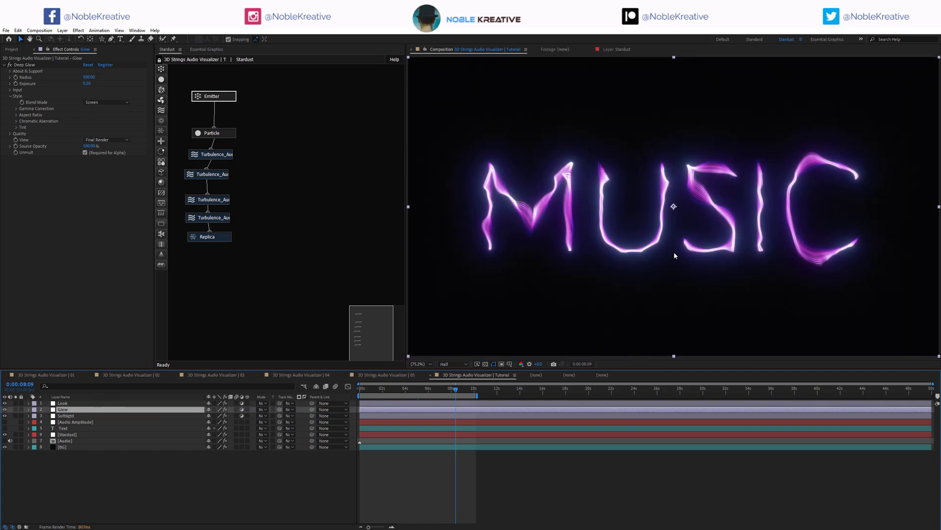
Step: Try the Add transfer mode on the Stardust Particle node and set it back to Screen
{"action": "left_click", "coordinate": [217, 137]}
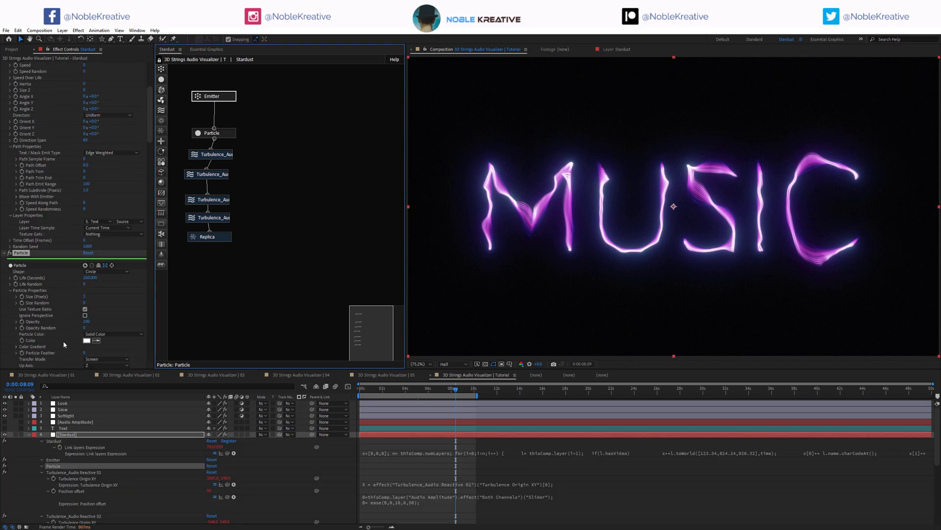
{"action": "scroll", "coordinate": [71, 331], "scroll_direction": "down", "scroll_amount": 3}
{"action": "left_click", "coordinate": [105, 325]}
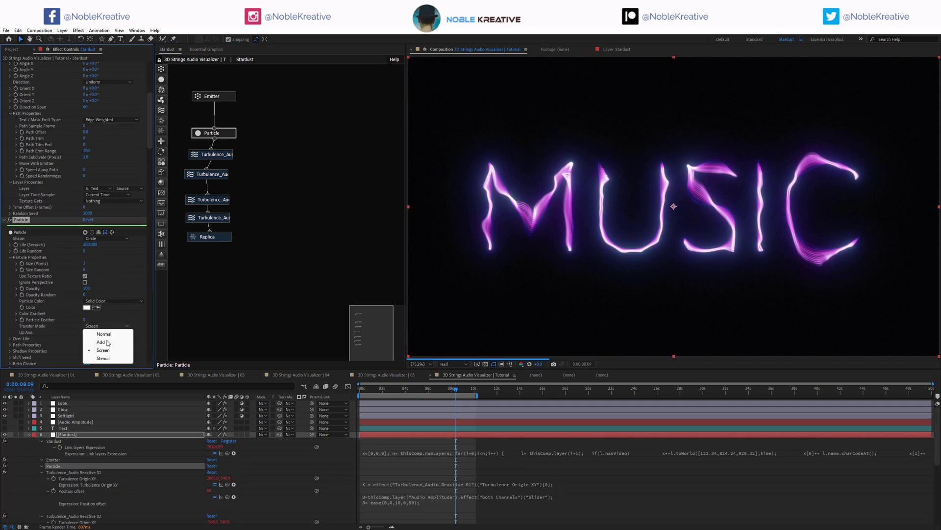
{"action": "left_click", "coordinate": [100, 327]}
{"action": "key", "text": "ctrl+z"}
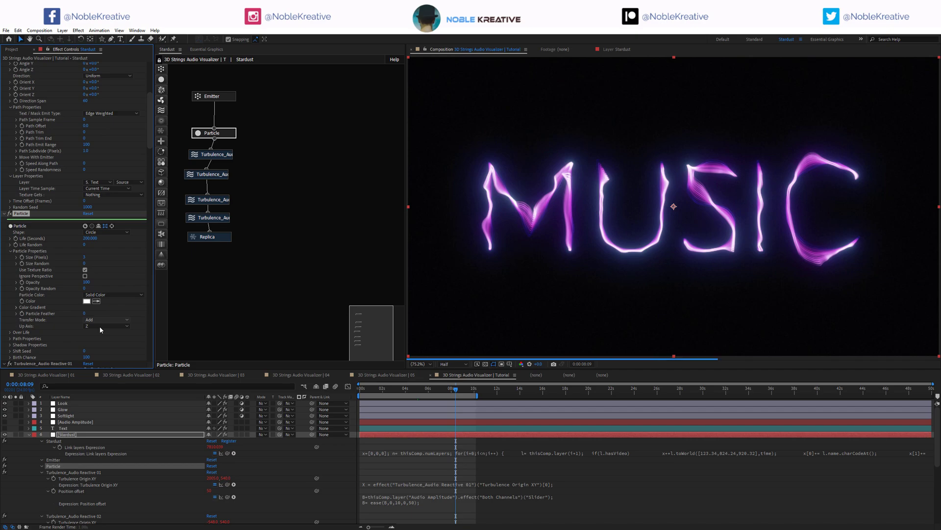
{"action": "left_click", "coordinate": [103, 320]}
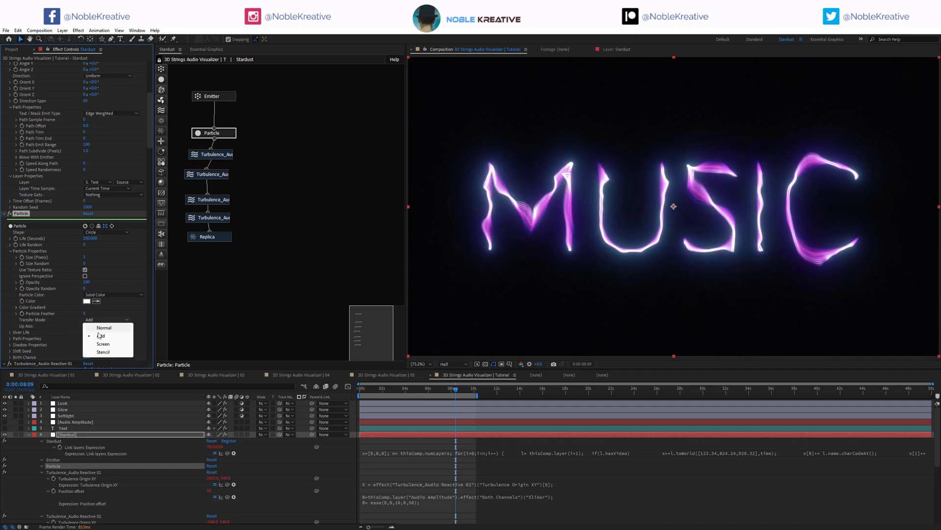
{"action": "left_click", "coordinate": [101, 345]}
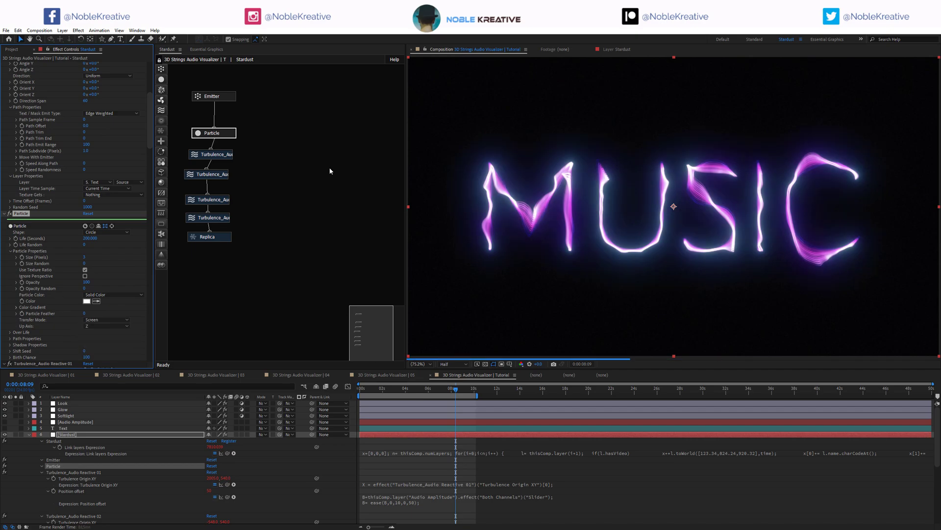
Step: Collapse the Stardust layer's properties and create a white solid named MASK above all other layers
{"action": "left_click", "coordinate": [27, 435]}
{"action": "left_click", "coordinate": [224, 101]}
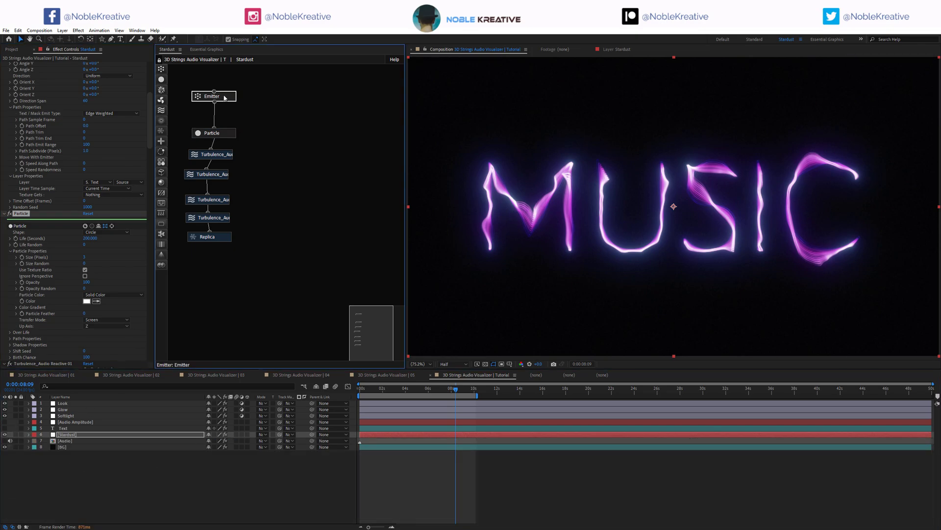
{"action": "left_click", "coordinate": [28, 435]}
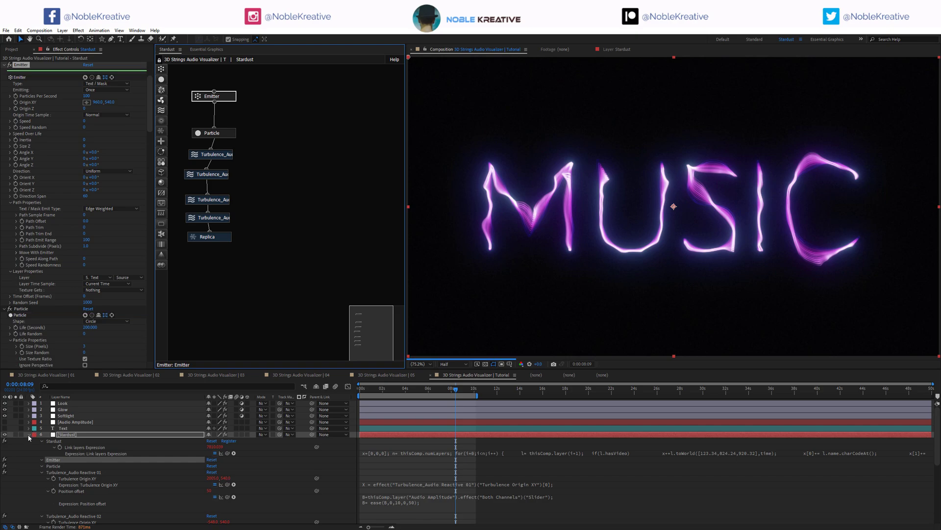
{"action": "left_click", "coordinate": [94, 480]}
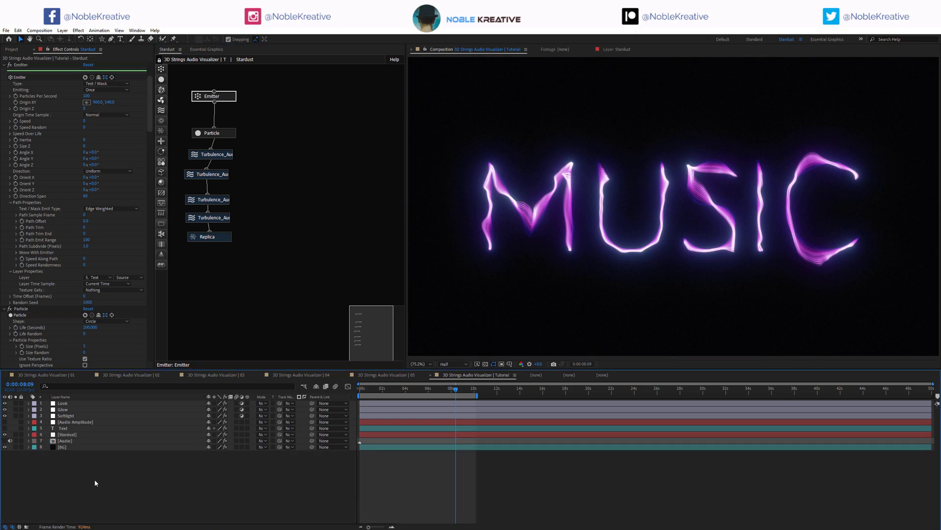
{"action": "key", "text": "ctrl+y"}
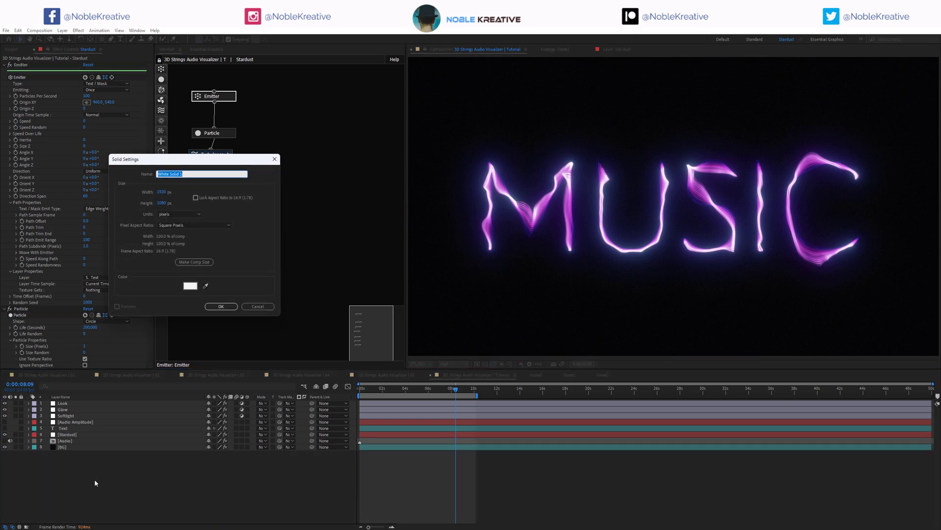
{"action": "key", "text": "Return"}
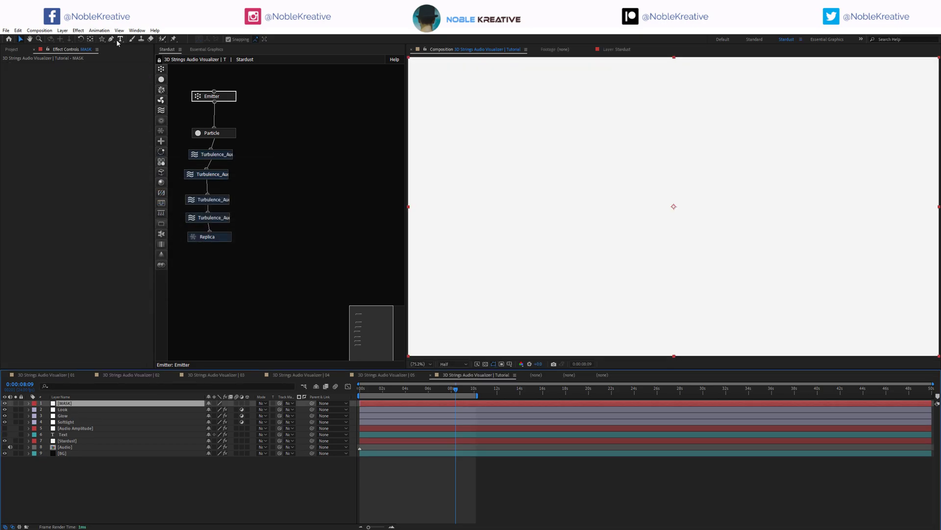
Step: Draw an eight-petal flower mask centred on the MASK solid and hide the layer
{"action": "left_click", "coordinate": [102, 39]}
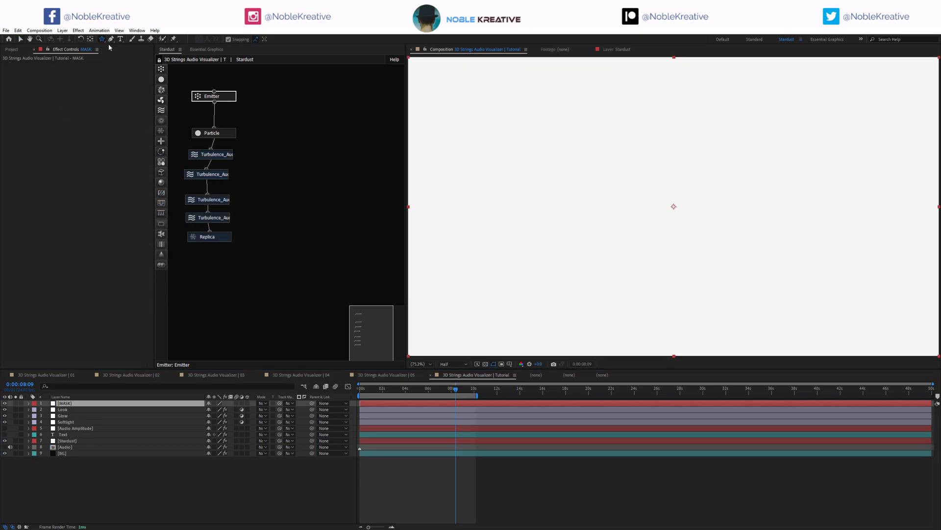
{"action": "left_click_drag", "start_coordinate": [729, 234], "coordinate": [785, 269]}
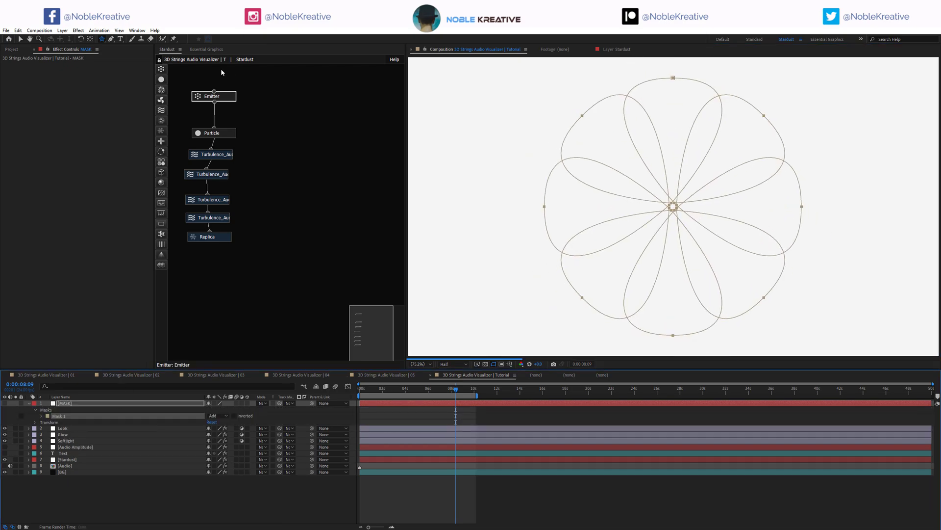
Step: Set the Stardust Emitter's source layer to MASK
{"action": "left_click", "coordinate": [223, 97]}
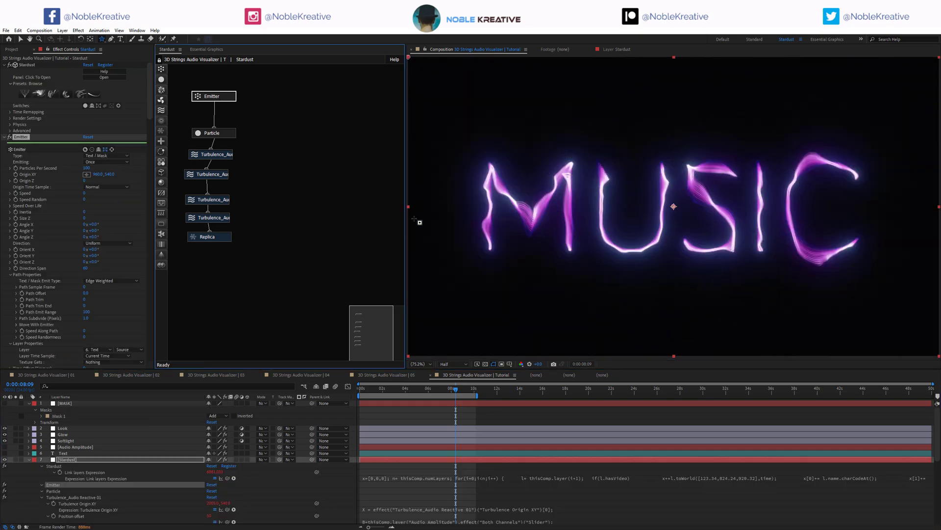
{"action": "left_click", "coordinate": [101, 350]}
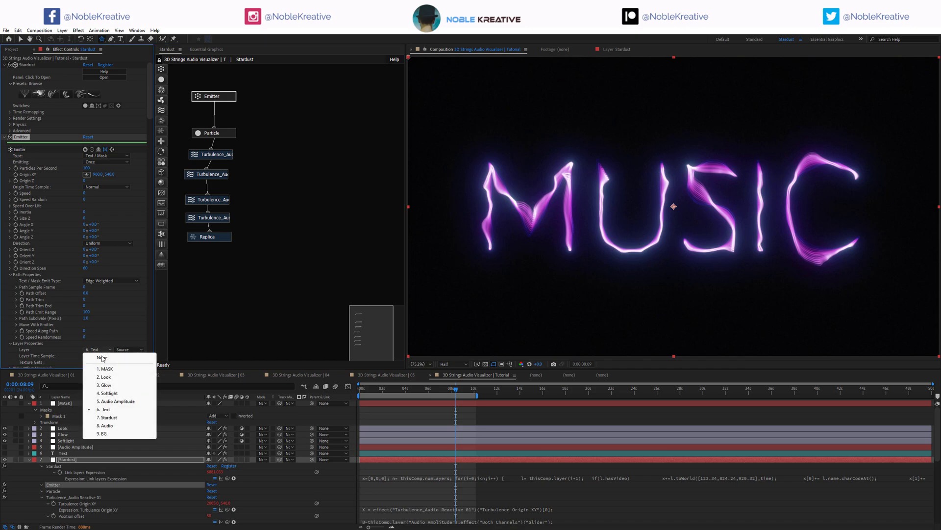
{"action": "left_click", "coordinate": [106, 368]}
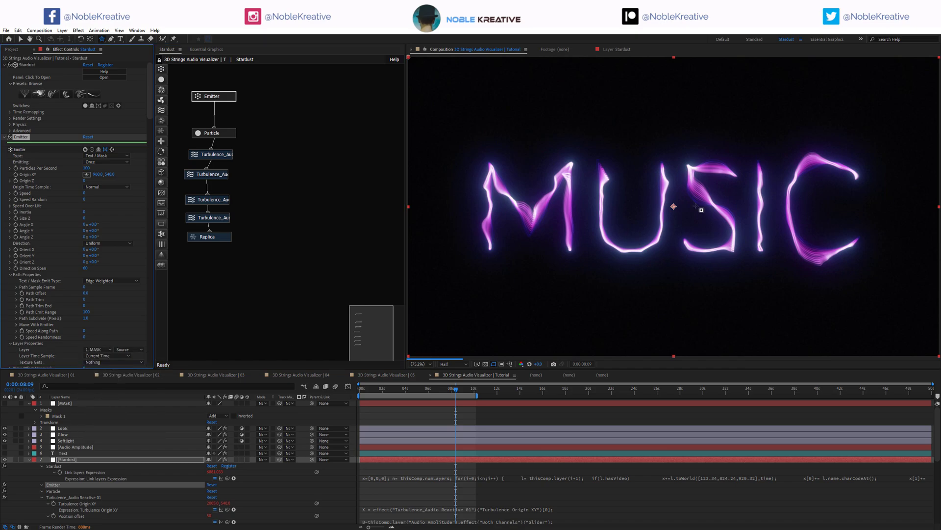